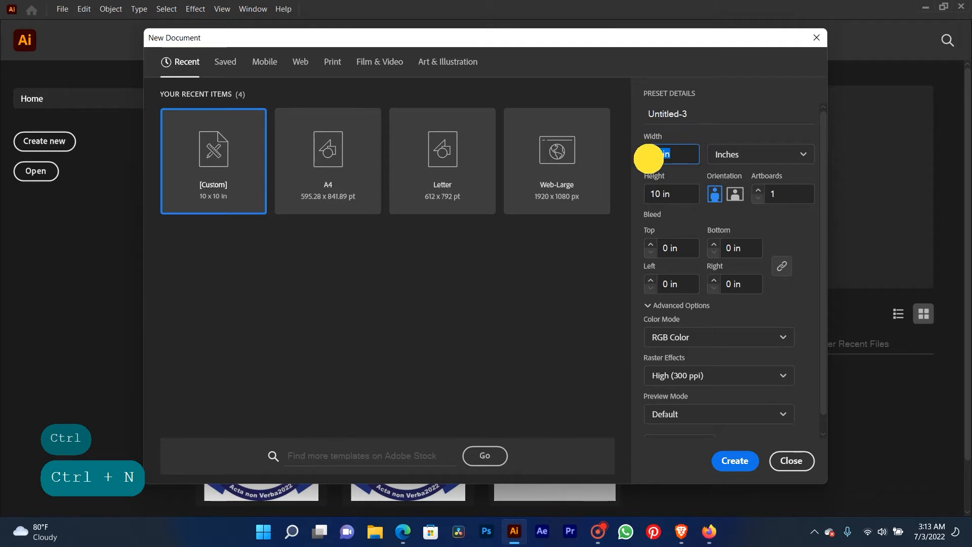
# - Create a new 10 × 10 in document with RGB colour mode and High (300 ppi) raster effects
pyautogui.click(654, 338)
pyautogui.click(664, 334)
pyautogui.click(673, 338)
pyautogui.click(683, 339)
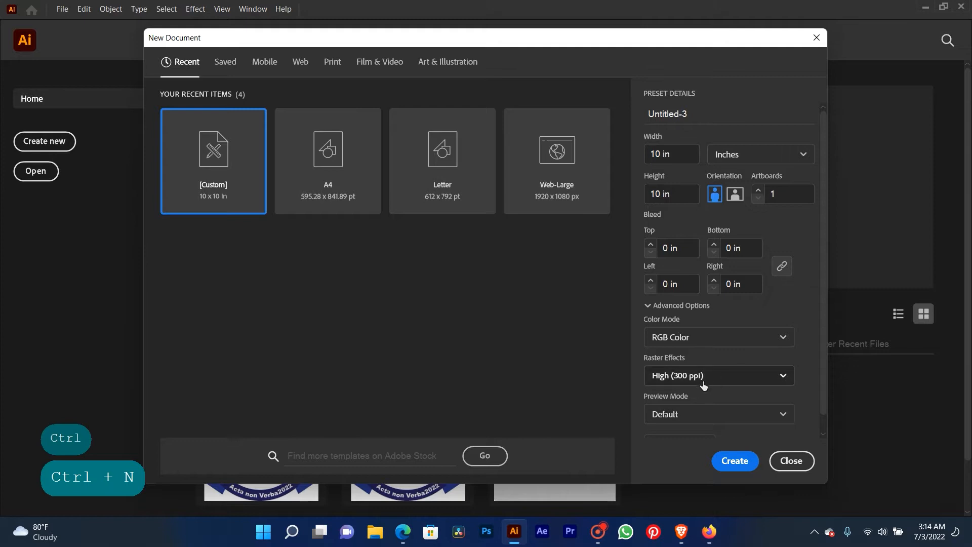
pyautogui.click(735, 461)
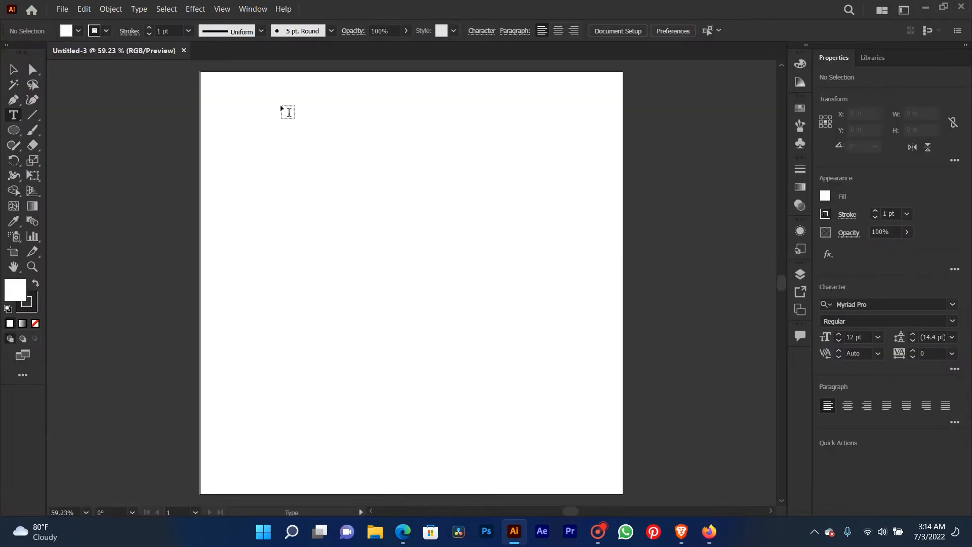
# - Draw a circle about 4 in in diameter with the Ellipse tool and centre it horizontally on the artboard
pyautogui.click(16, 71)
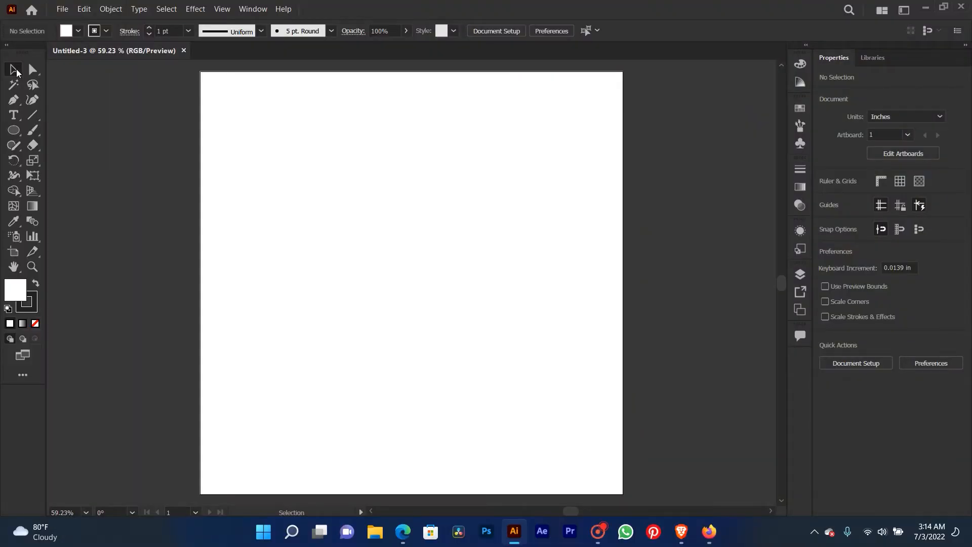
pyautogui.click(14, 130)
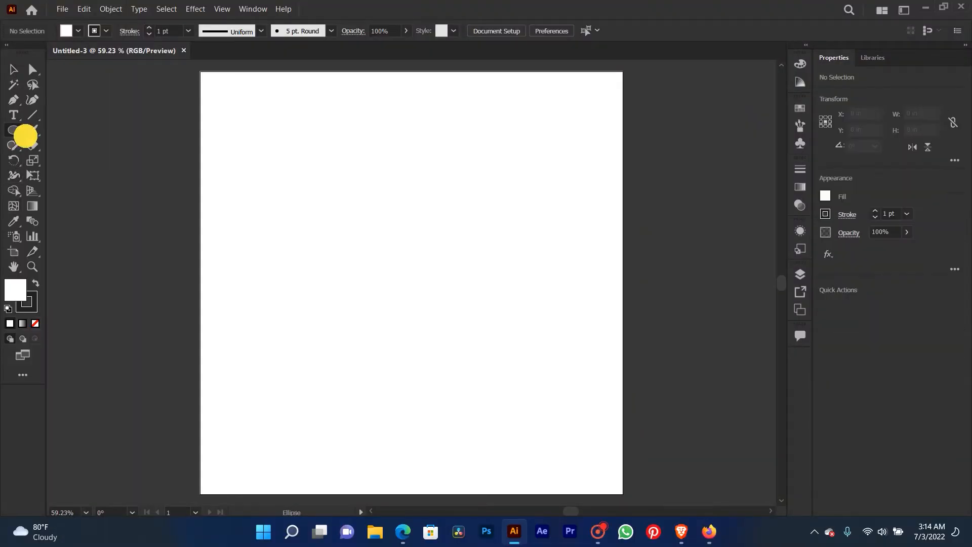
pyautogui.moveTo(271, 158); pyautogui.dragTo(441, 237)
pyautogui.press('shift')
pyautogui.click(11, 70)
pyautogui.moveTo(300, 190); pyautogui.dragTo(357, 217)
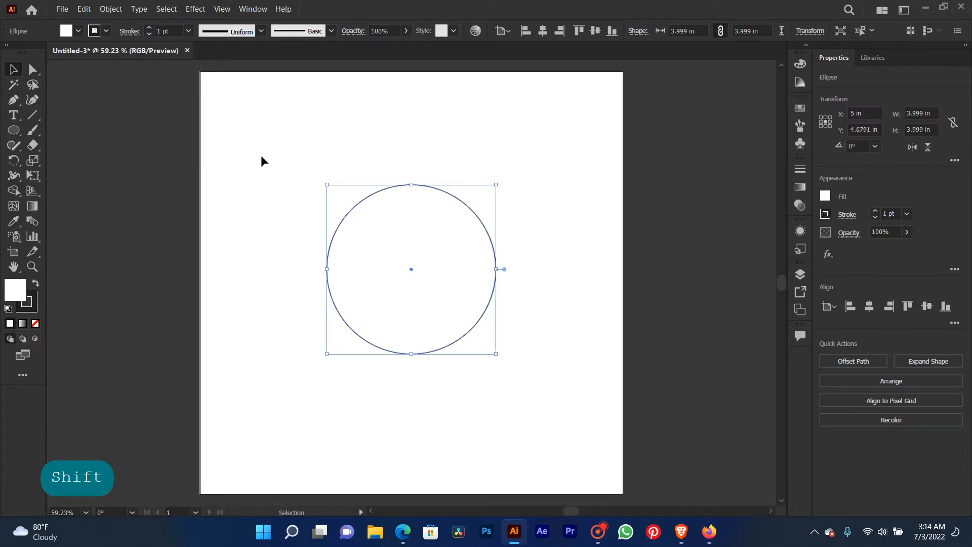
# - Show the transparency grid and remove the circle's fill, keeping its black stroke
pyautogui.click(175, 161)
pyautogui.click(920, 180)
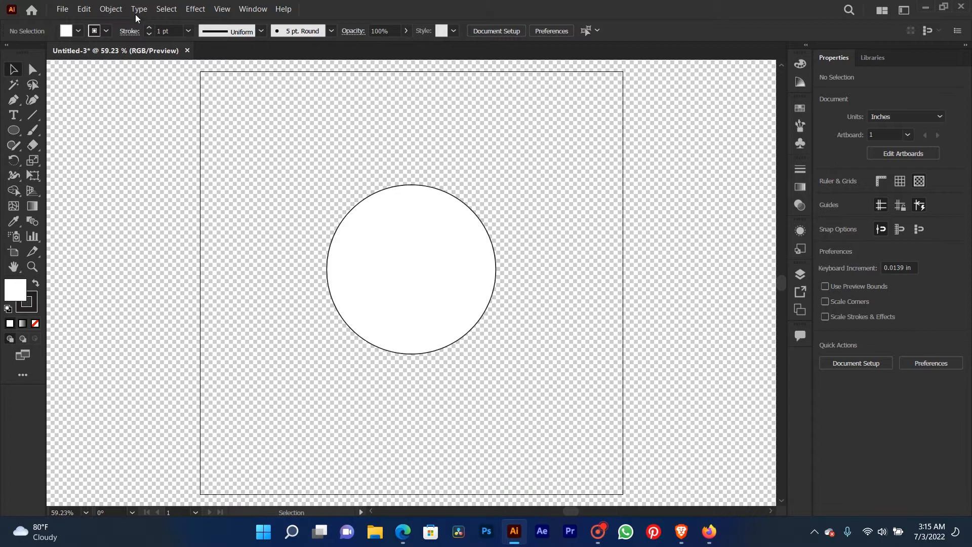
pyautogui.click(77, 34)
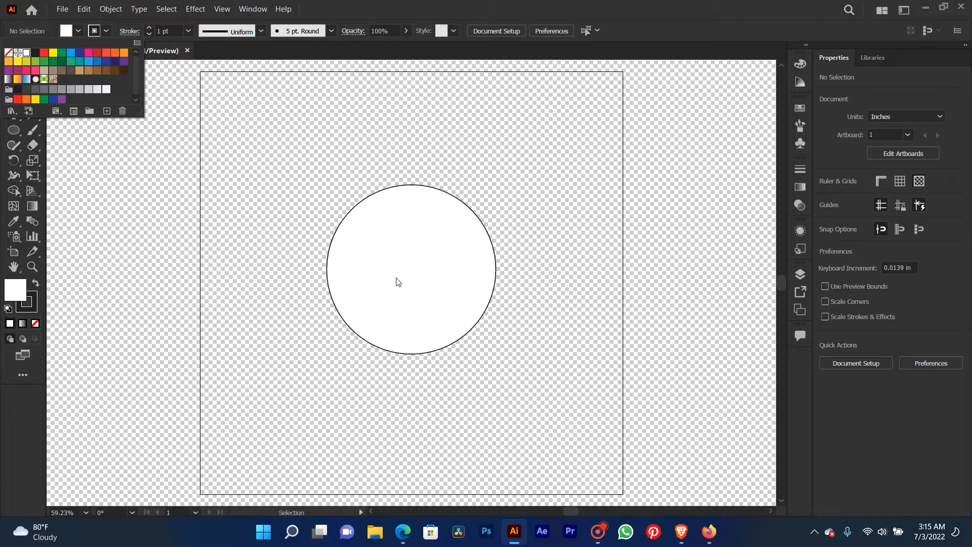
pyautogui.click(8, 53)
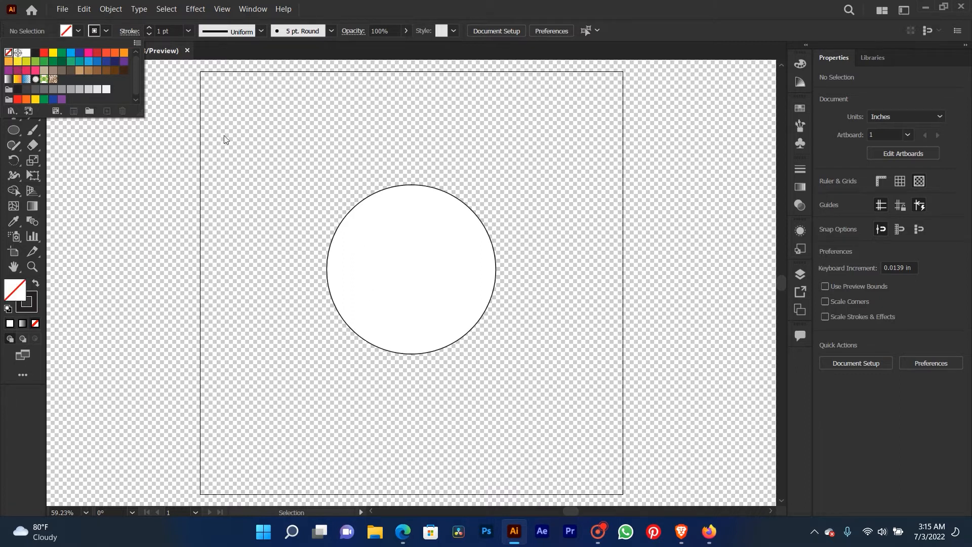
pyautogui.click(413, 241)
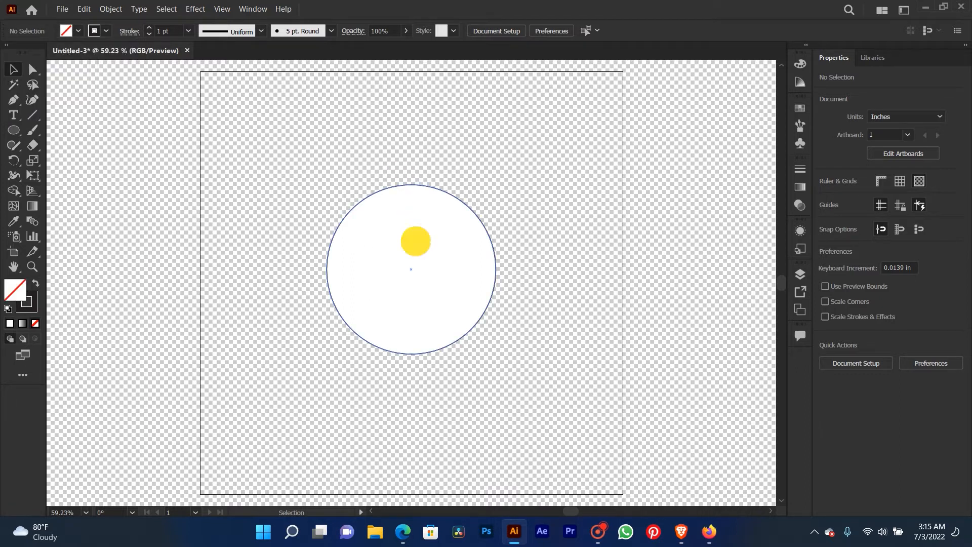
pyautogui.click(71, 31)
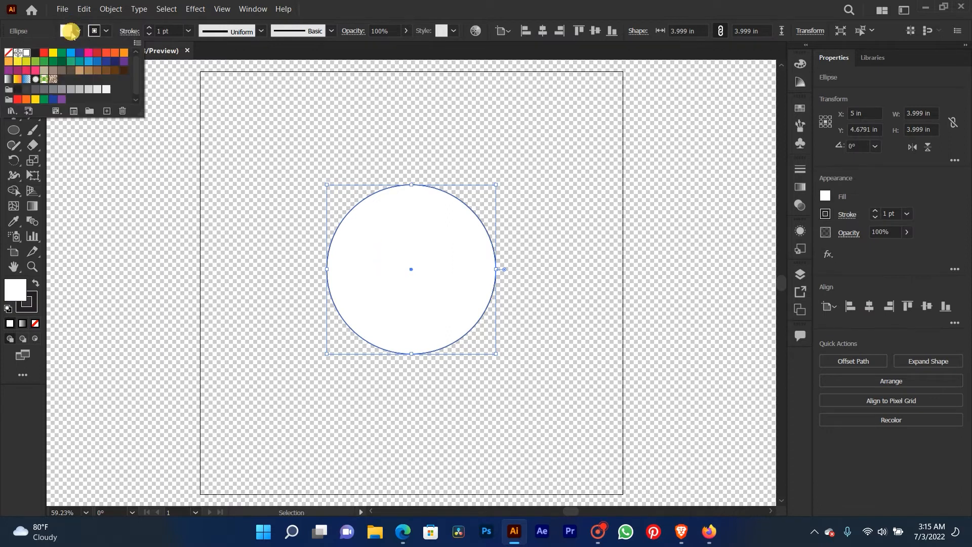
pyautogui.click(10, 55)
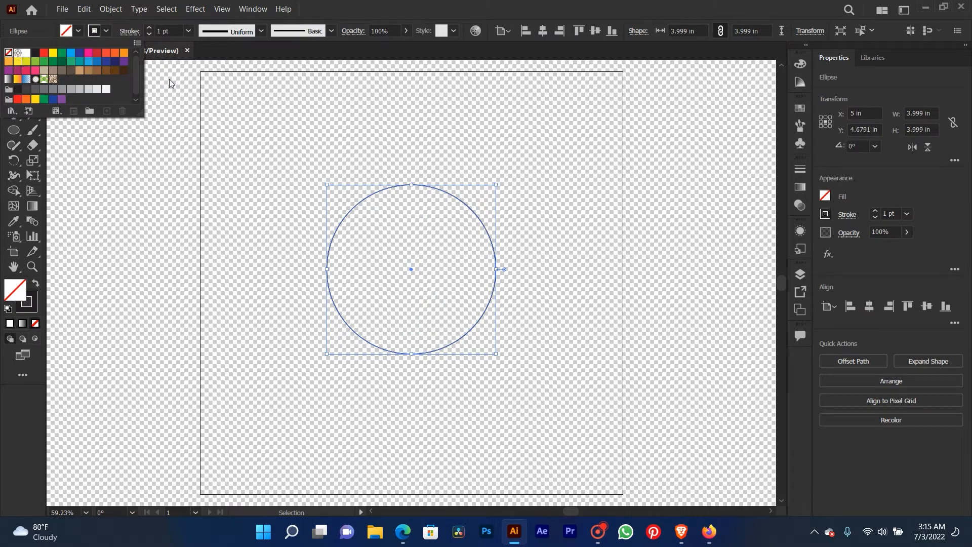
pyautogui.click(302, 91)
pyautogui.click(412, 143)
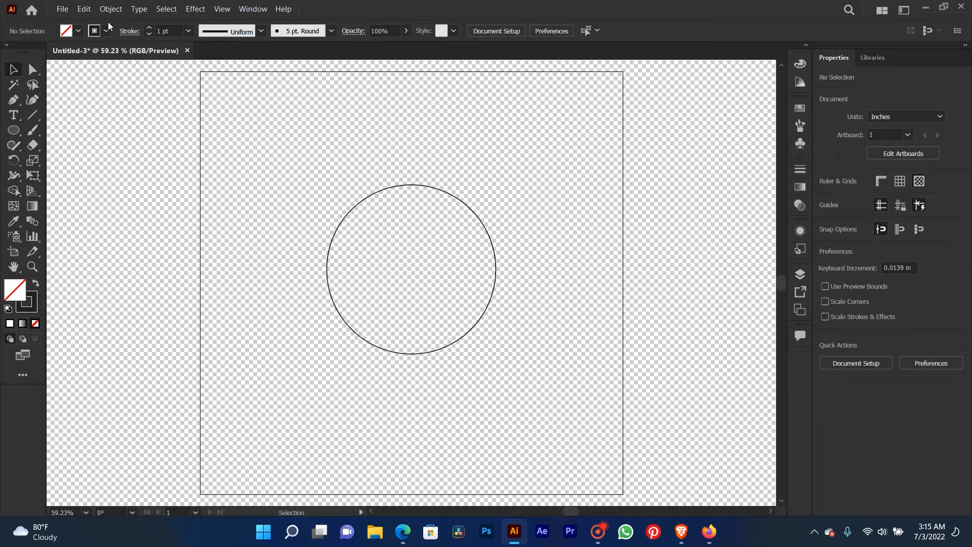
# - Delete the circle's bottom anchor point with the Direct Selection tool to leave only the upper semicircle
pyautogui.moveTo(492, 136); pyautogui.dragTo(332, 370)
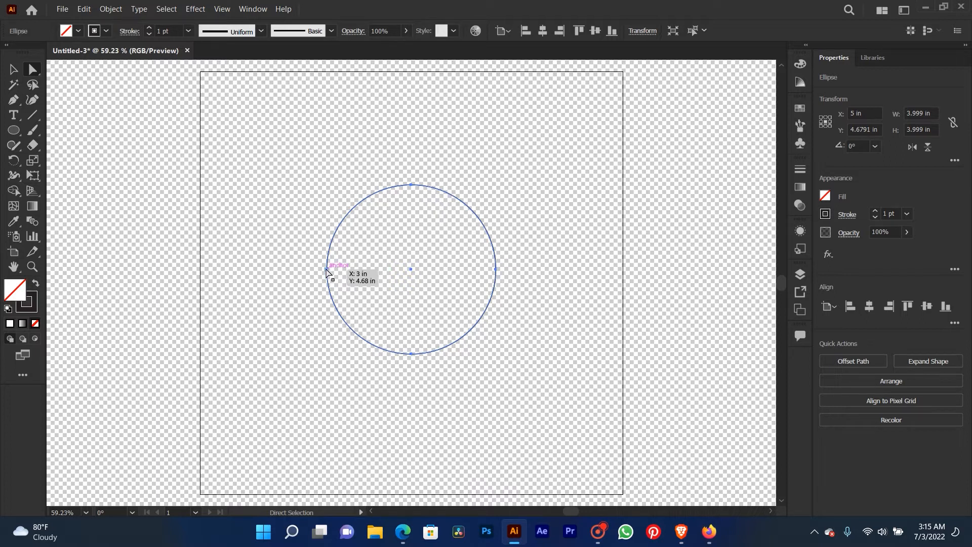
pyautogui.click(411, 354)
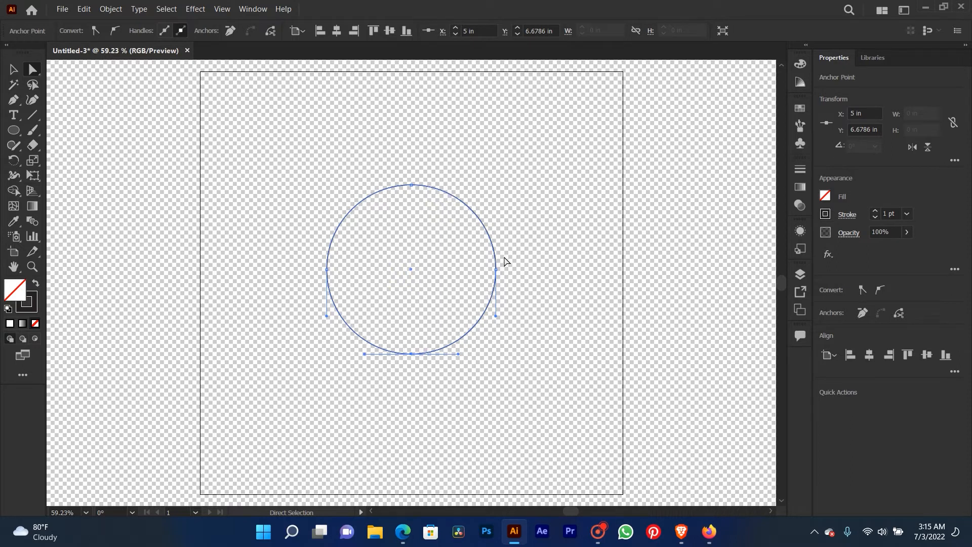
pyautogui.press('Delete')
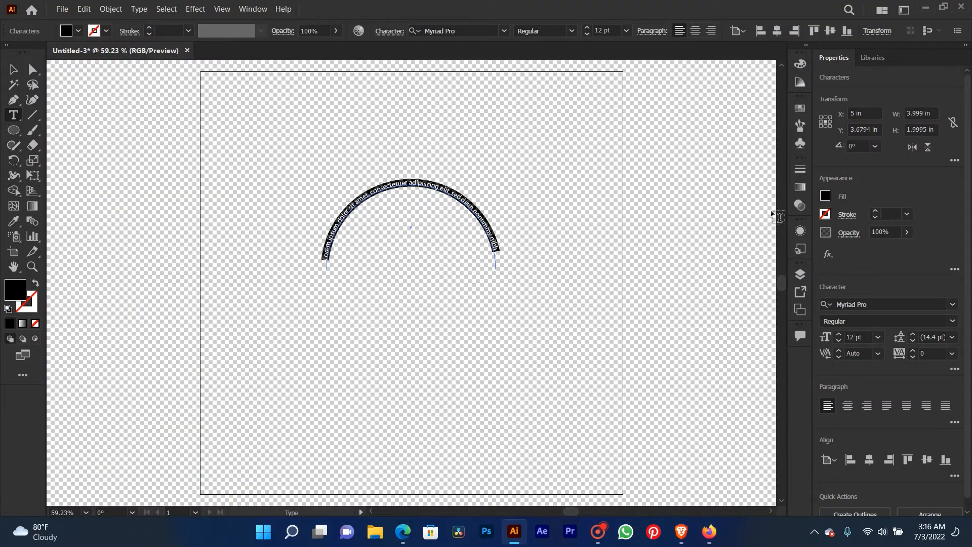
# - Set the type on the arc to 24 pt and replace the placeholder text with "God is my Maker 2022"
pyautogui.click(878, 337)
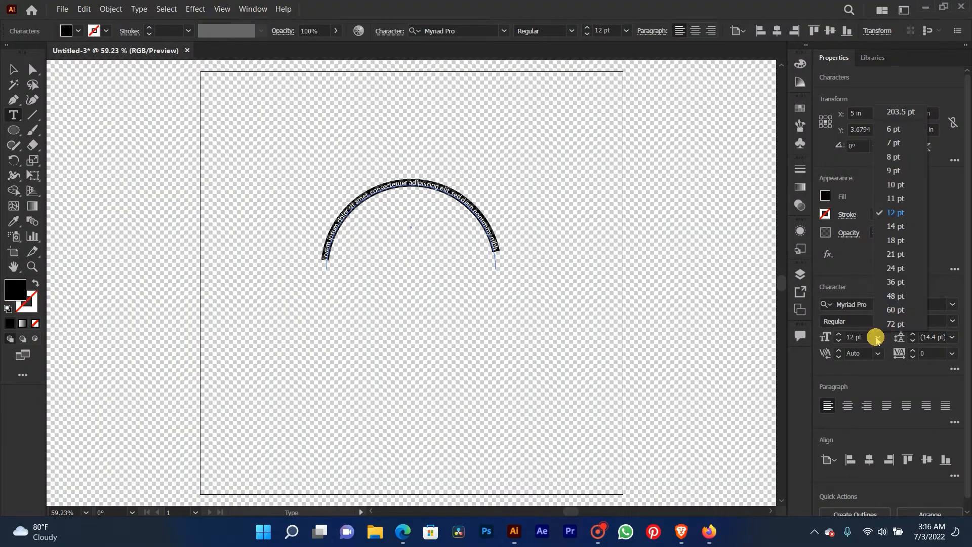
pyautogui.click(896, 268)
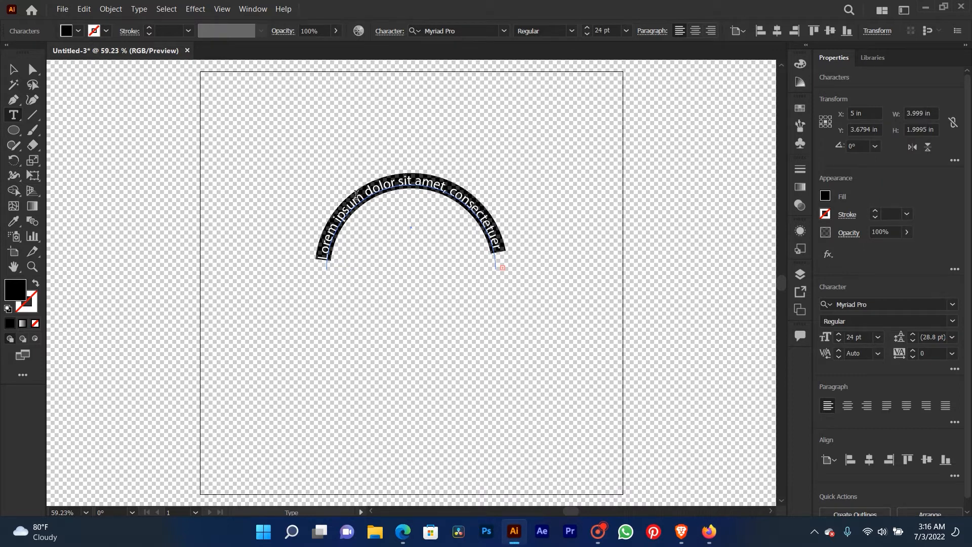
pyautogui.write('G')
pyautogui.press('capslock')
pyautogui.write('o')
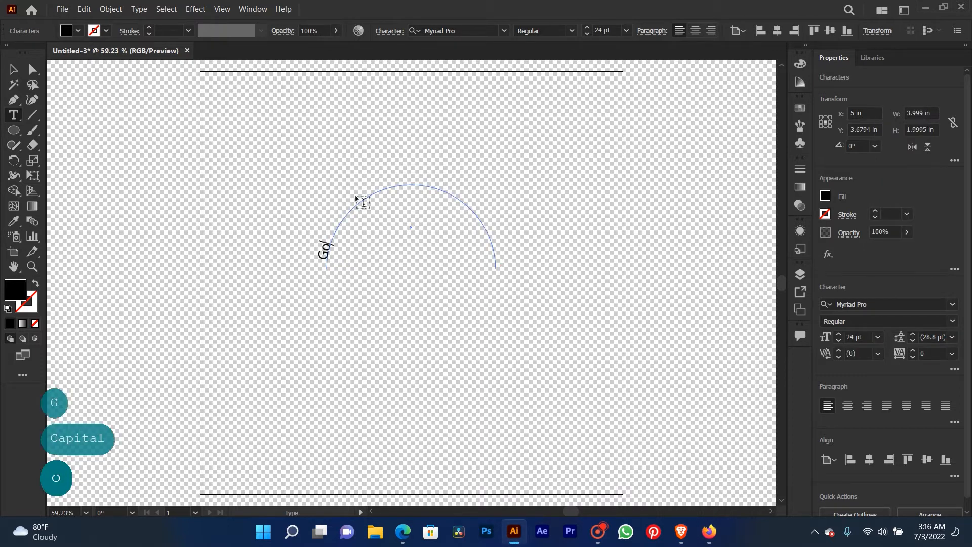
pyautogui.write('d is ')
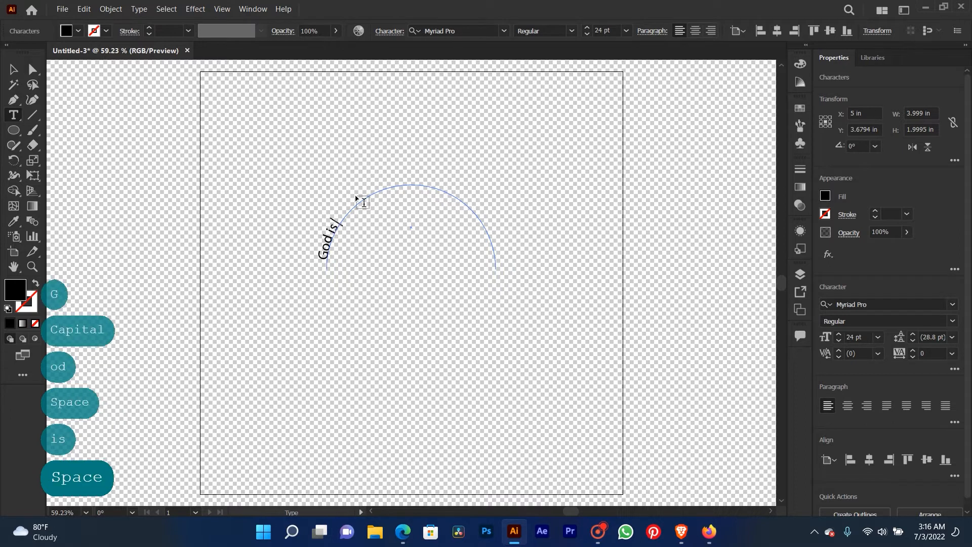
pyautogui.write('my')
pyautogui.press('capslock')
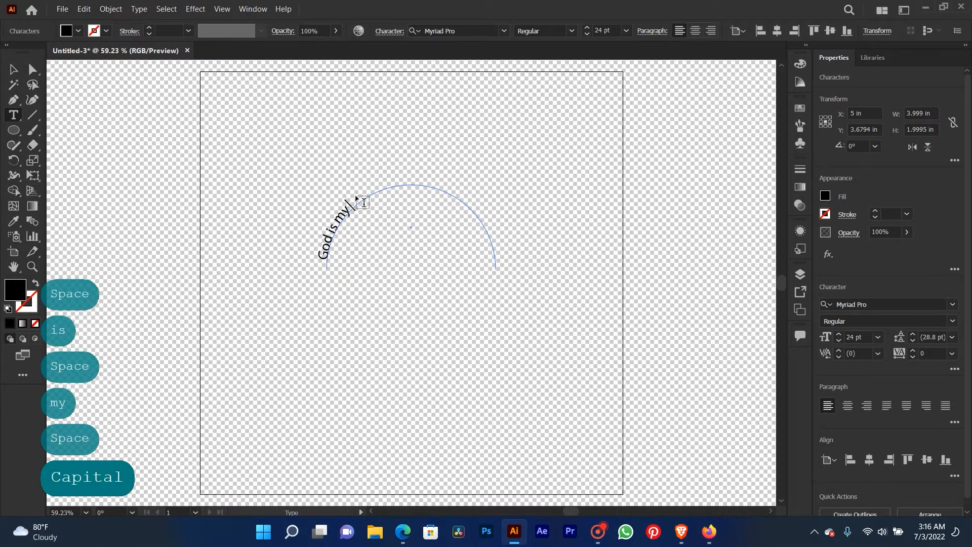
pyautogui.write('MAKE')
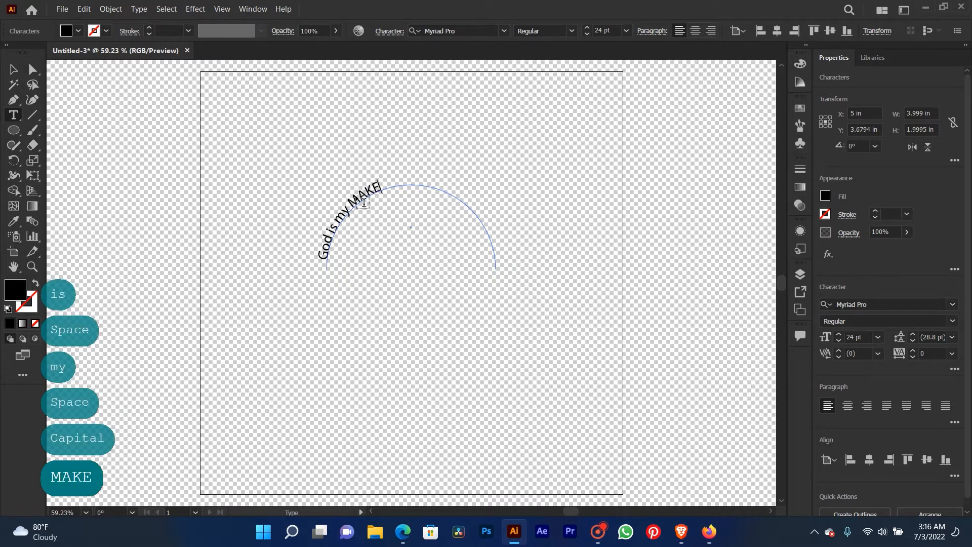
pyautogui.press('BackSpace')
pyautogui.press('BackSpace')
pyautogui.press('capslock')
pyautogui.press('BackSpace')
pyautogui.write('ak')
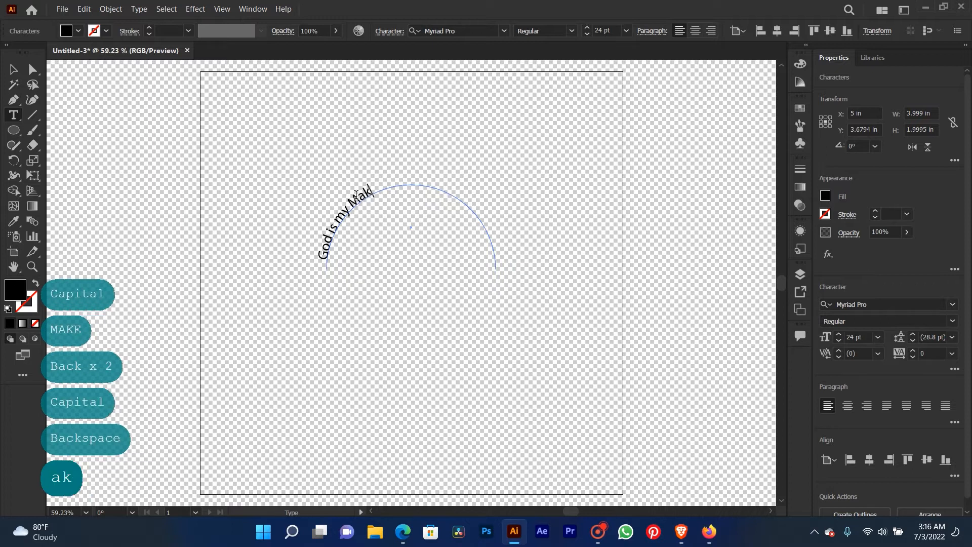
pyautogui.write('er 2022')
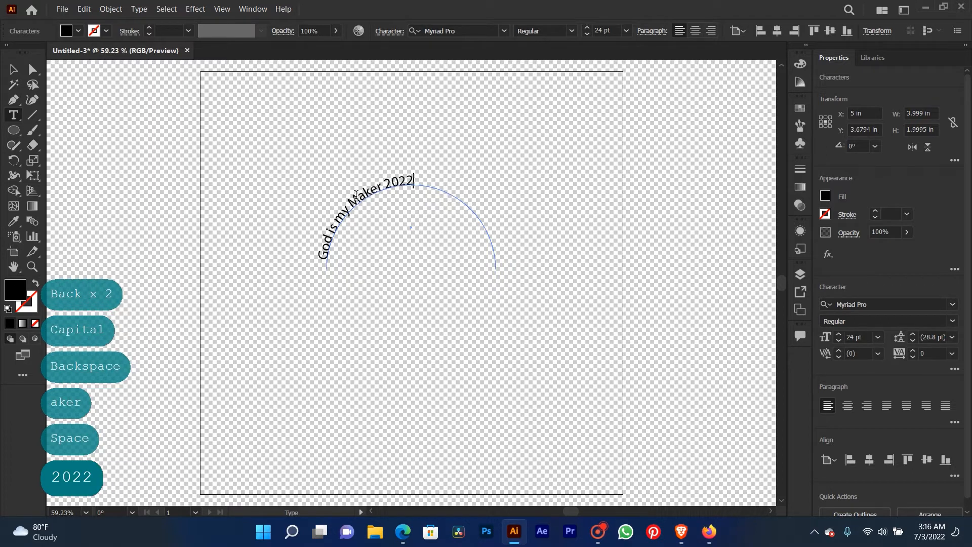
# - Format all the arc text in Acumin Variable Concept ExtraCondensed UltraBlack at 48 pt
pyautogui.hotkey('ctrl', 'a')
pyautogui.click(884, 300)
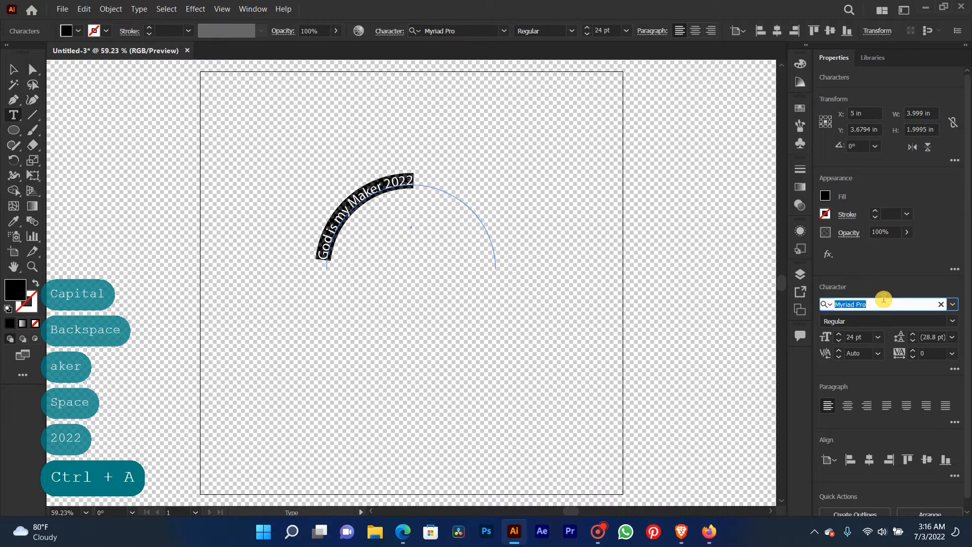
pyautogui.write('acc')
pyautogui.press('BackSpace')
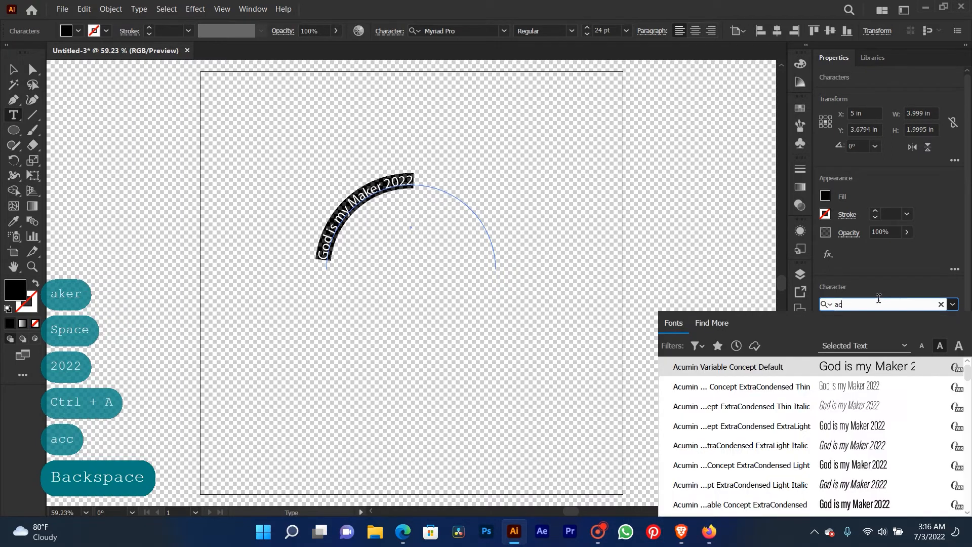
pyautogui.scroll(-5, 860, 412)
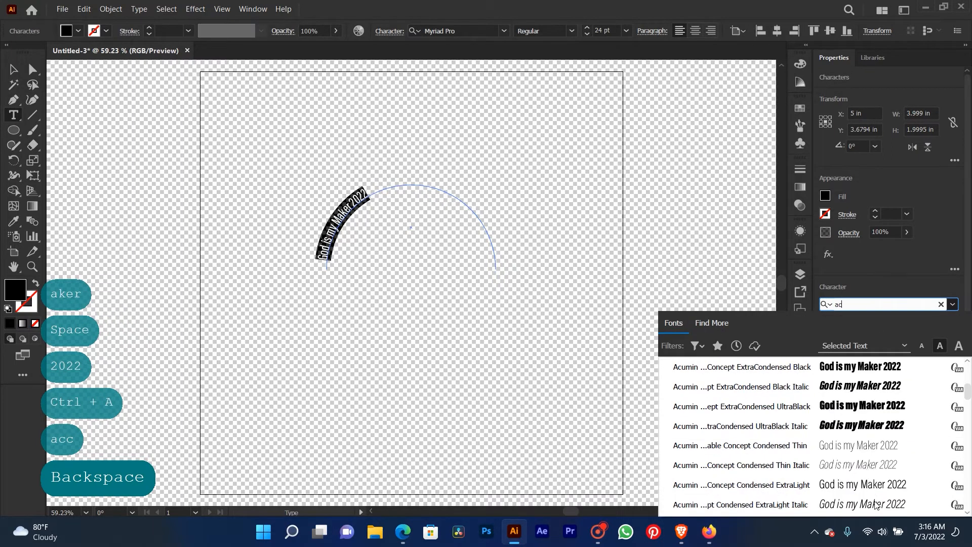
pyautogui.click(861, 406)
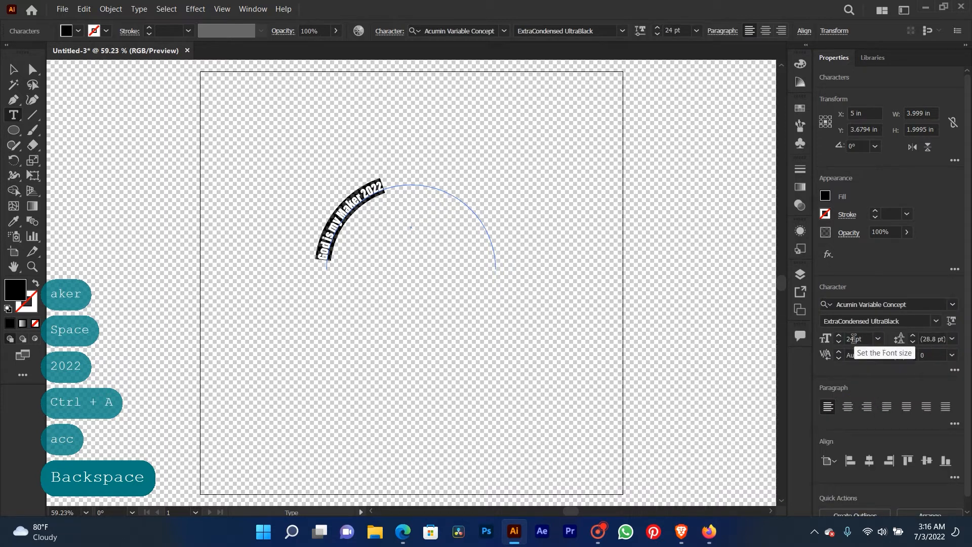
pyautogui.click(878, 341)
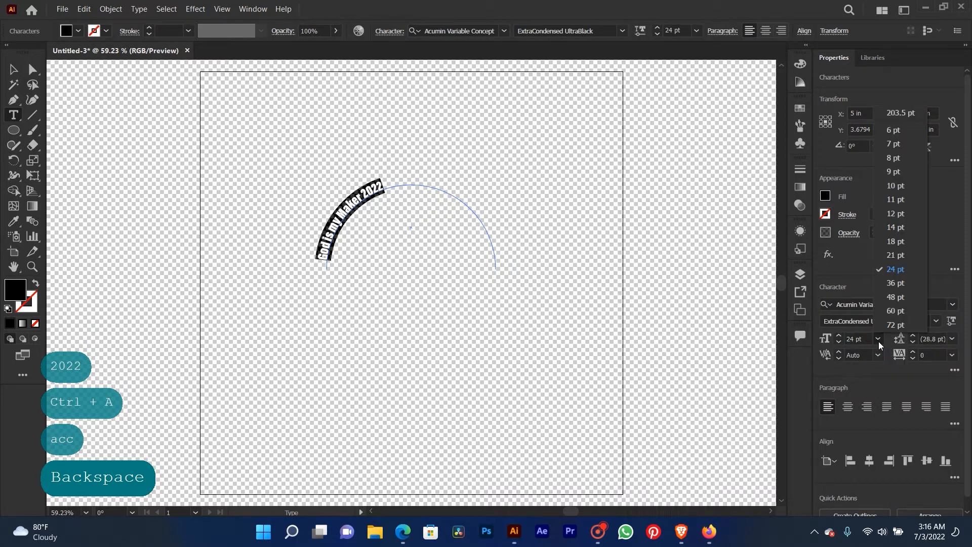
pyautogui.click(899, 297)
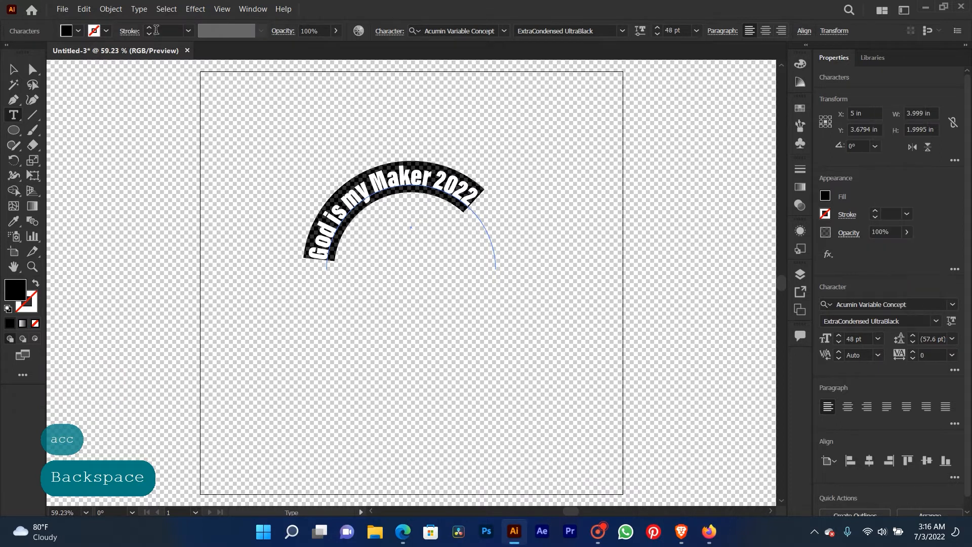
# - Open the Type on a Path options for the arc text, enable the preview and set the effect to Skew
pyautogui.click(140, 13)
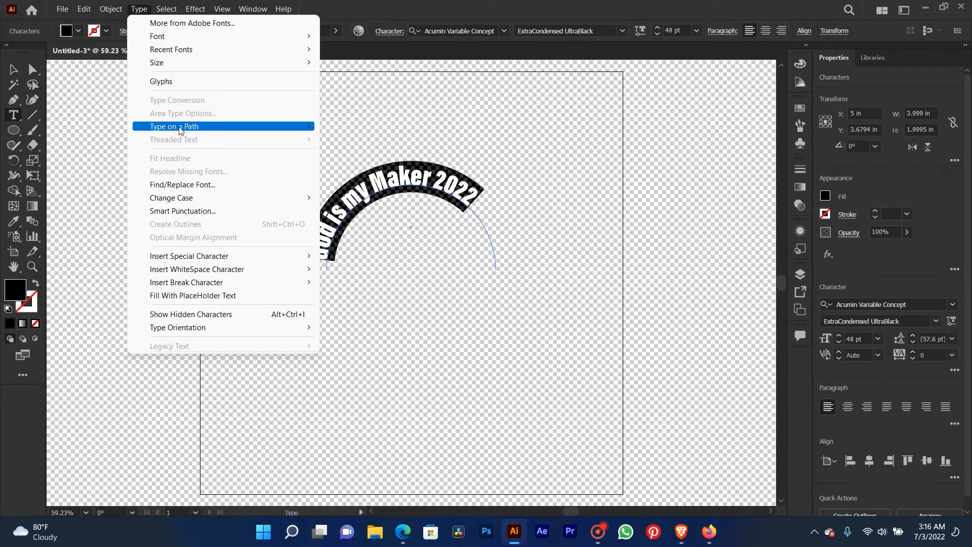
pyautogui.moveTo(187, 131)
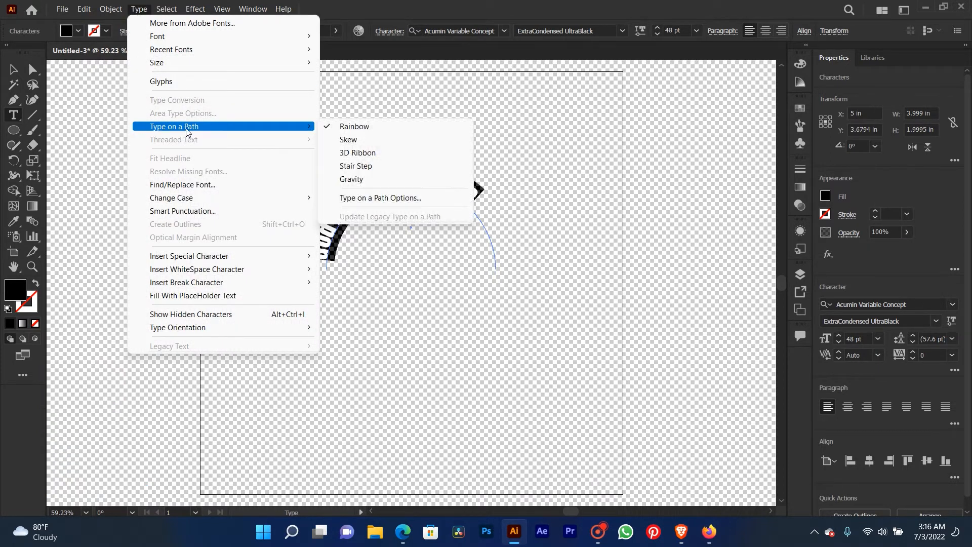
pyautogui.click(393, 197)
pyautogui.click(632, 278)
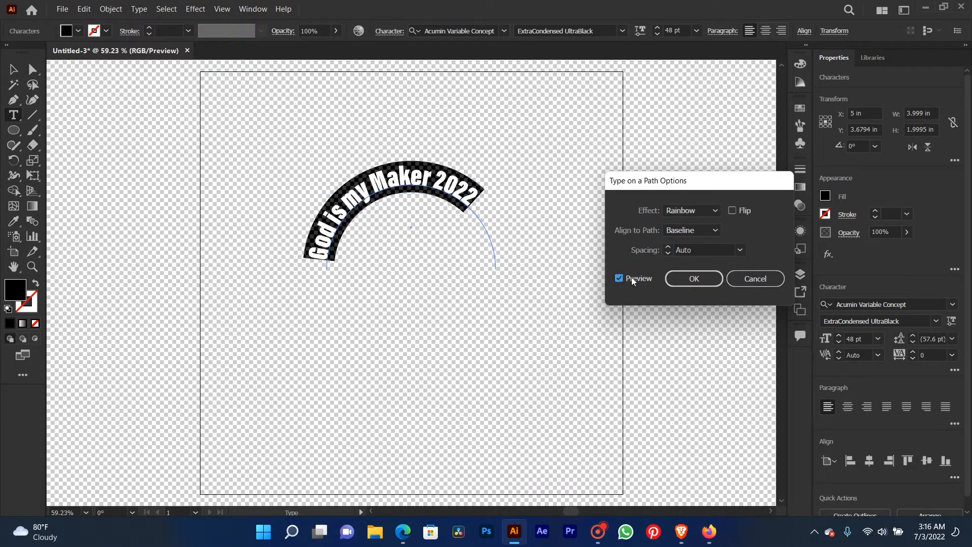
pyautogui.moveTo(680, 184); pyautogui.dragTo(643, 112)
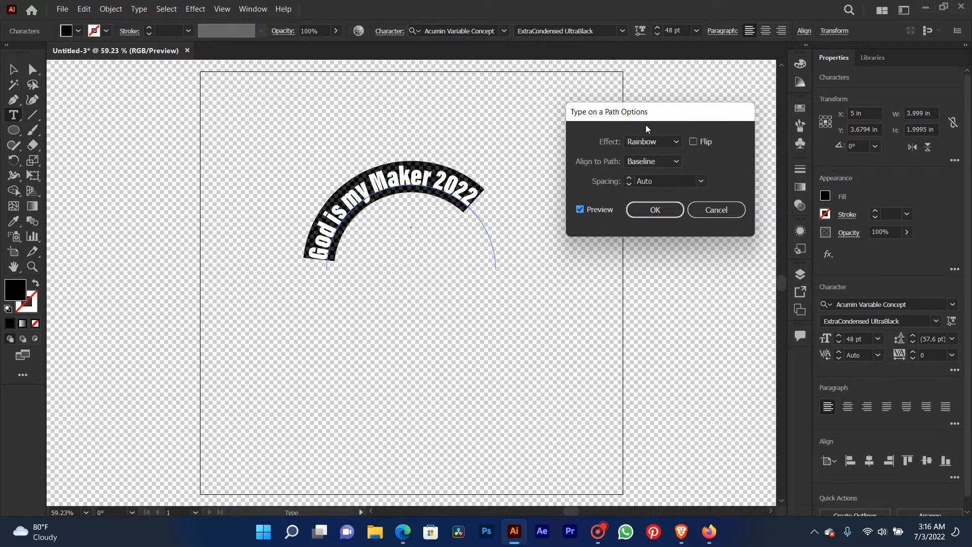
pyautogui.click(657, 144)
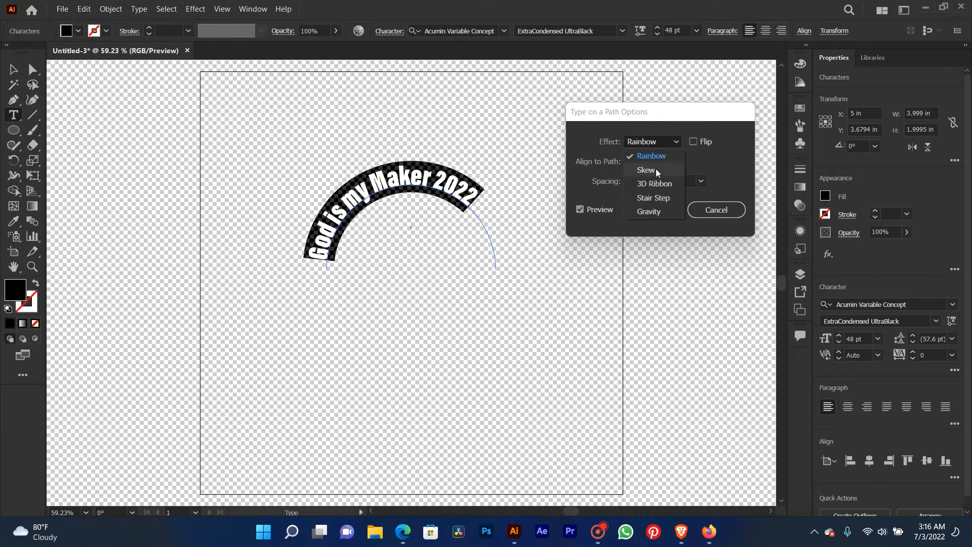
pyautogui.click(657, 173)
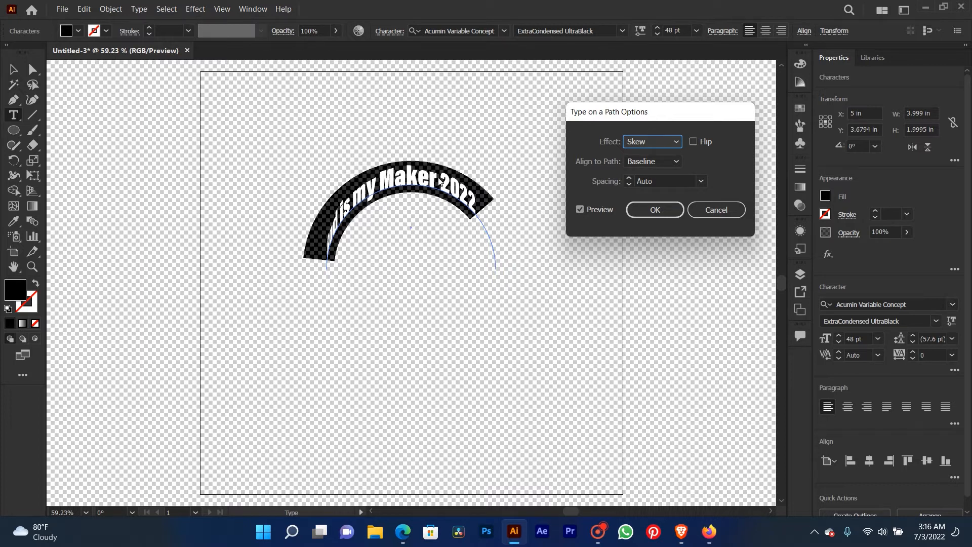
# - Apply the Skew effect to the arc text and reopen its Type on a Path options with the preview enabled
pyautogui.click(659, 210)
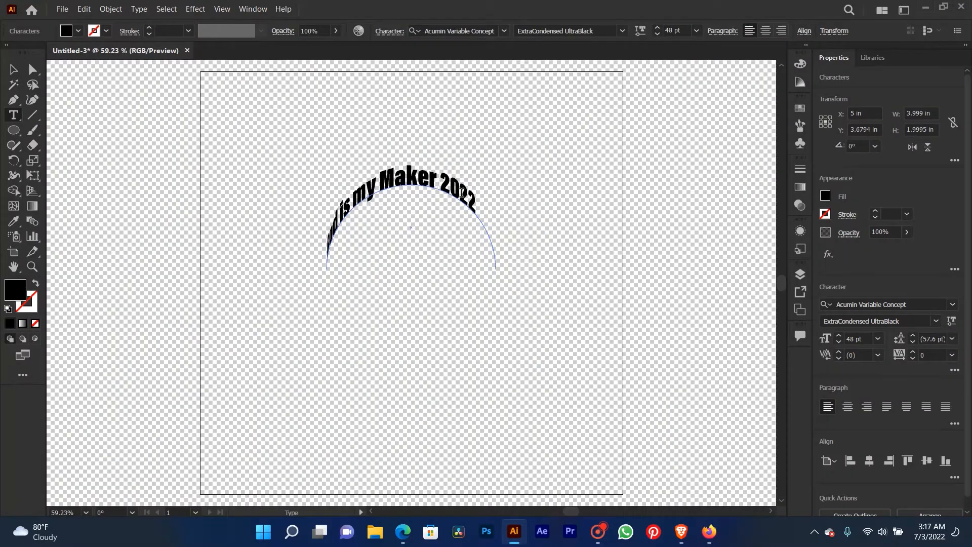
pyautogui.click(138, 9)
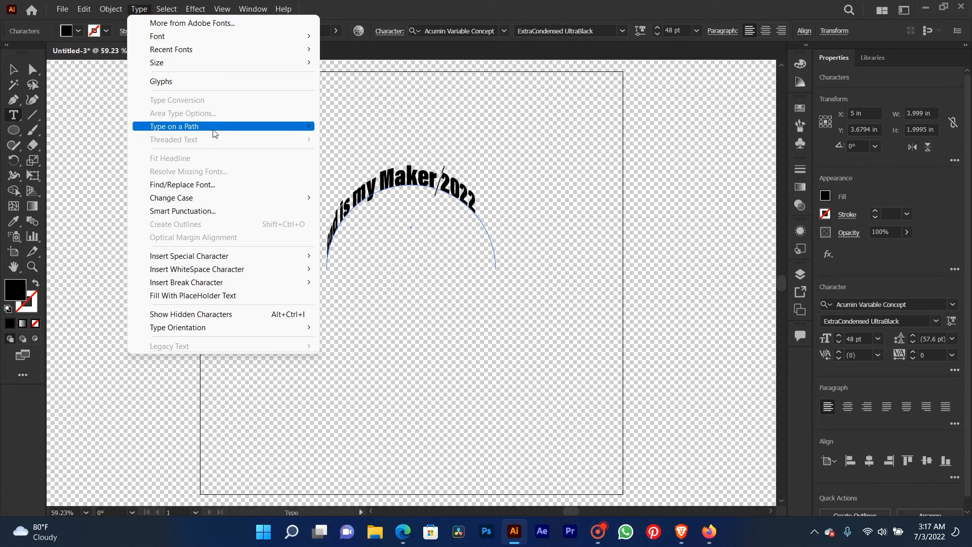
pyautogui.moveTo(213, 133)
pyautogui.click(374, 195)
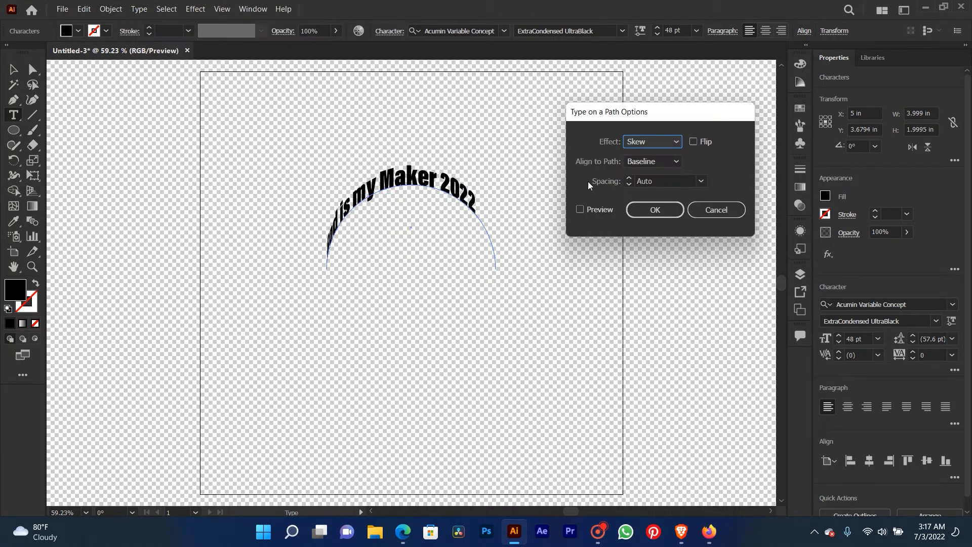
pyautogui.click(599, 211)
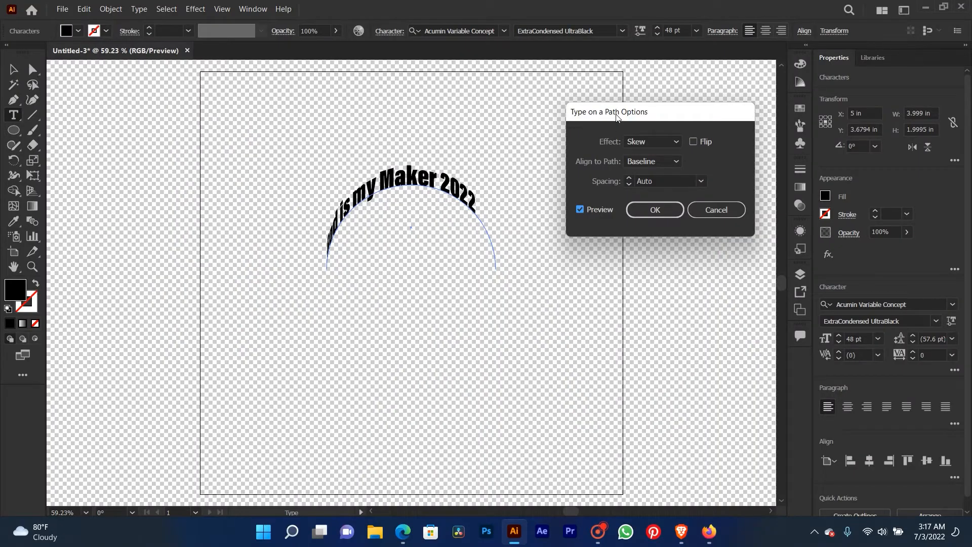
pyautogui.moveTo(617, 118); pyautogui.dragTo(681, 114)
# - Compare the Rainbow, 3D Ribbon, Stair Step and Gravity effects on the arc text, and set the effect to Rainbow
pyautogui.click(711, 139)
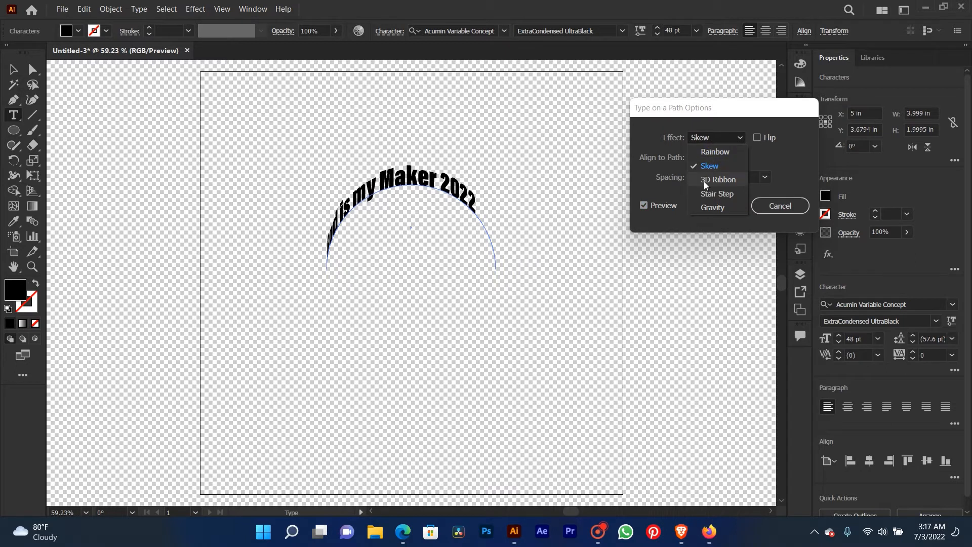
pyautogui.click(712, 151)
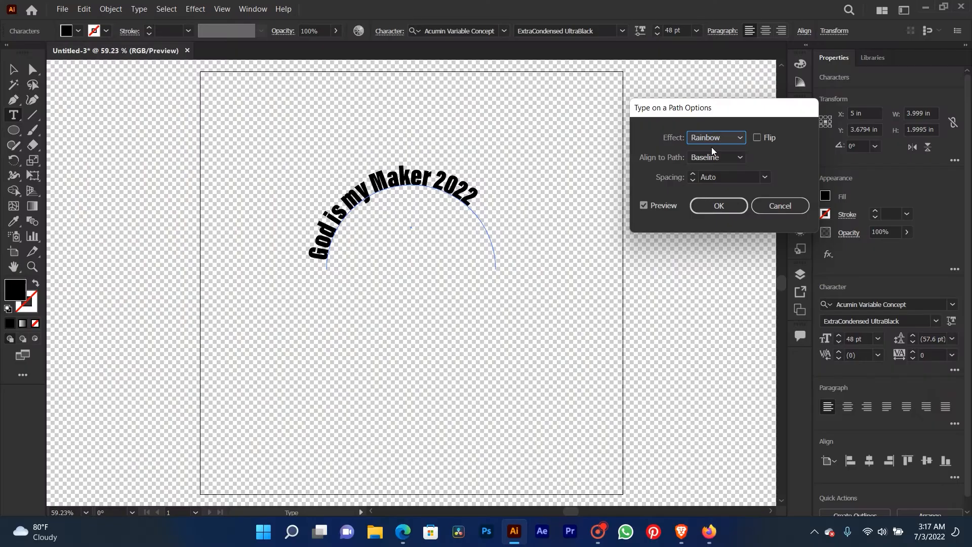
pyautogui.click(719, 137)
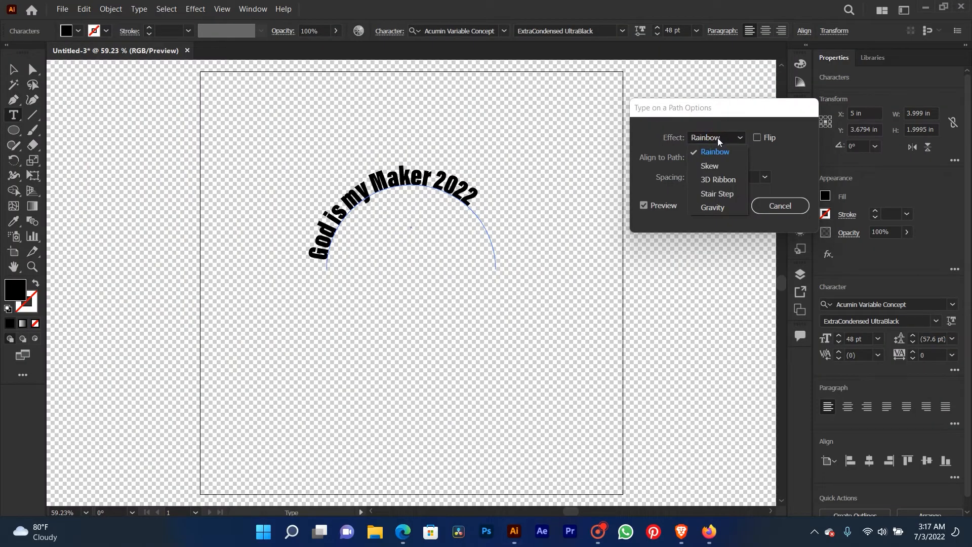
pyautogui.click(714, 181)
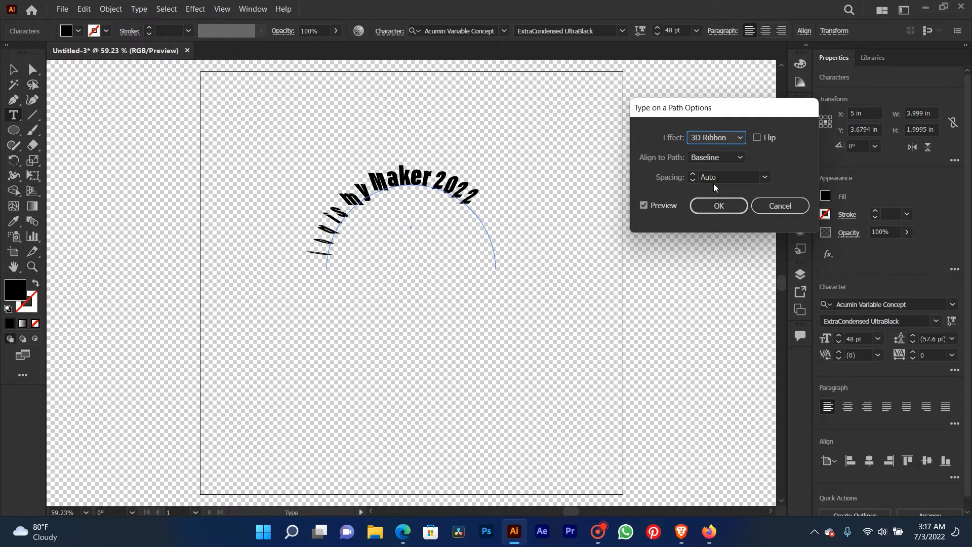
pyautogui.click(720, 138)
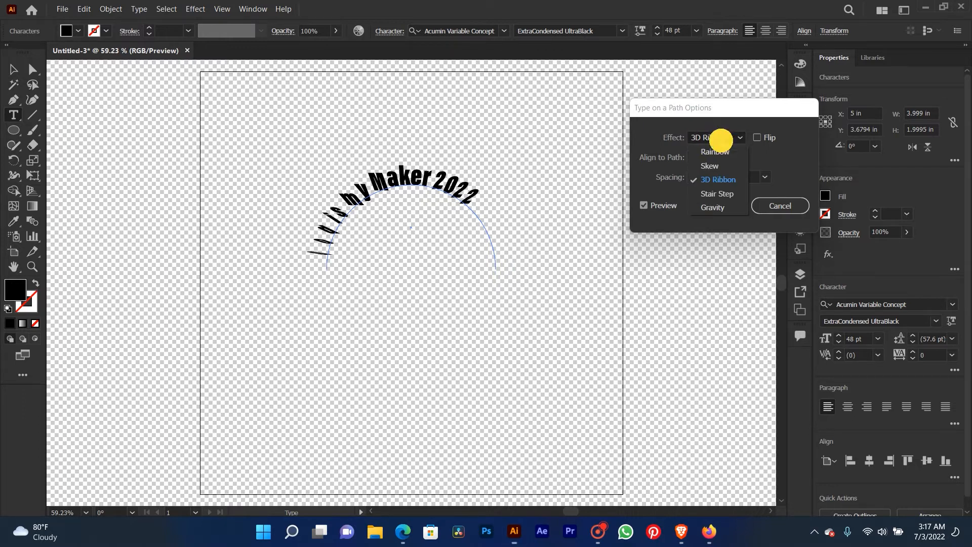
pyautogui.click(709, 193)
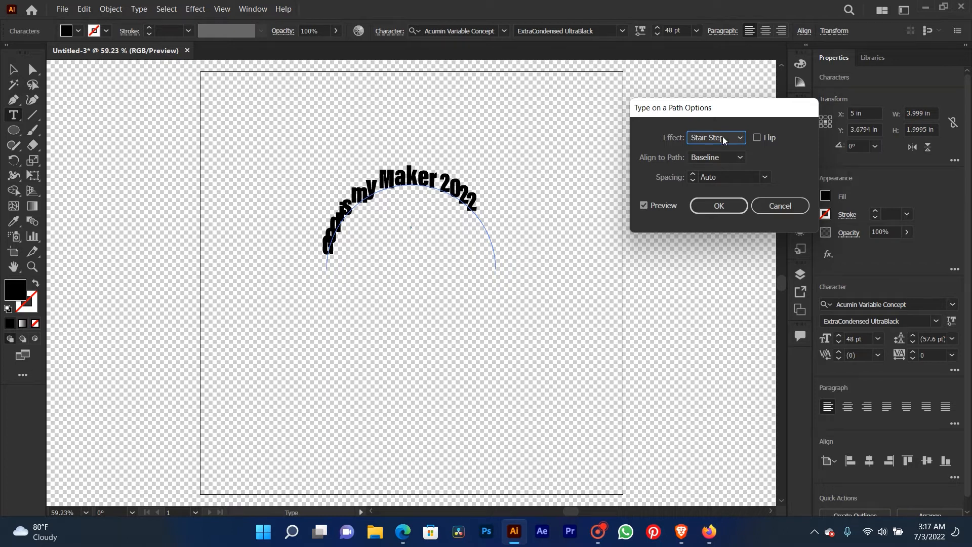
pyautogui.click(722, 137)
pyautogui.click(725, 207)
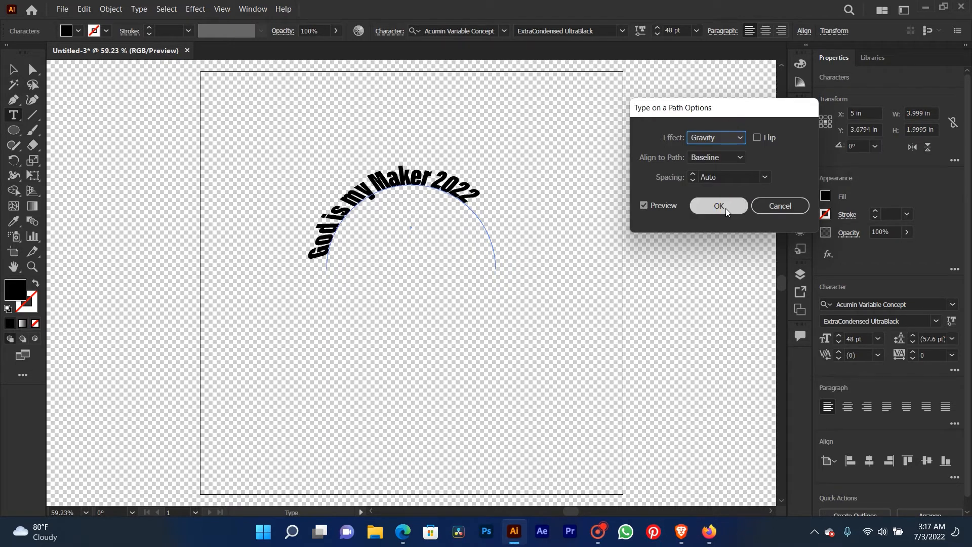
pyautogui.click(723, 137)
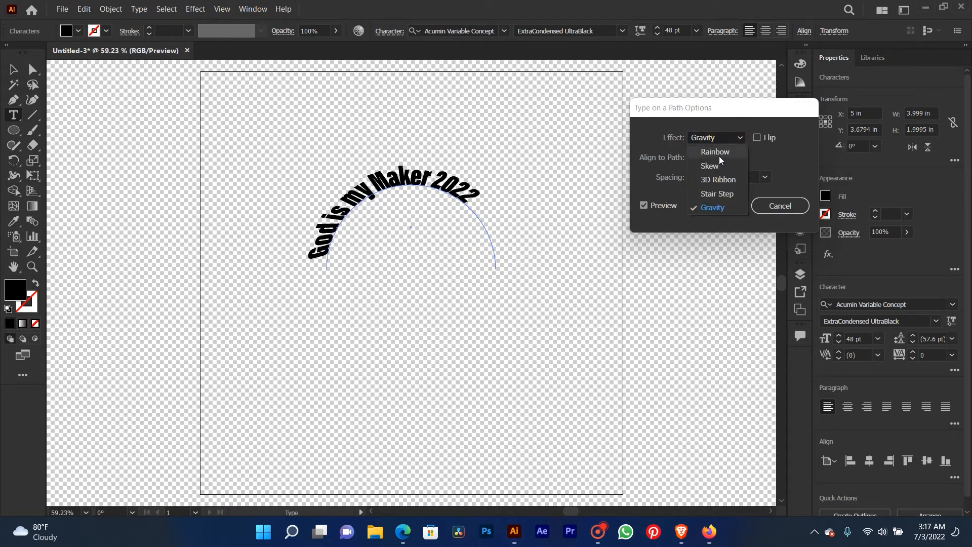
pyautogui.click(720, 157)
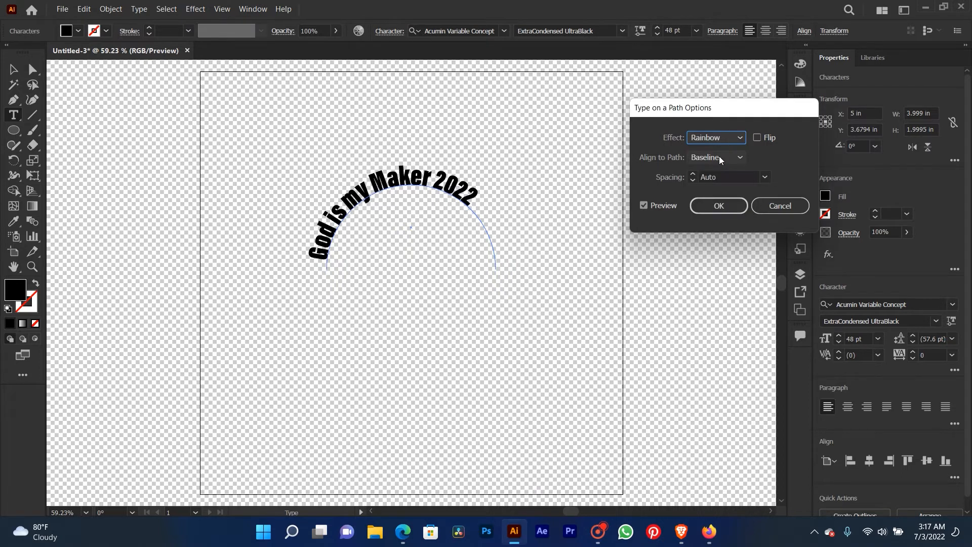
# - Try the Ascender, Descender and Center path alignments on the arc text, and return to Baseline
pyautogui.click(720, 157)
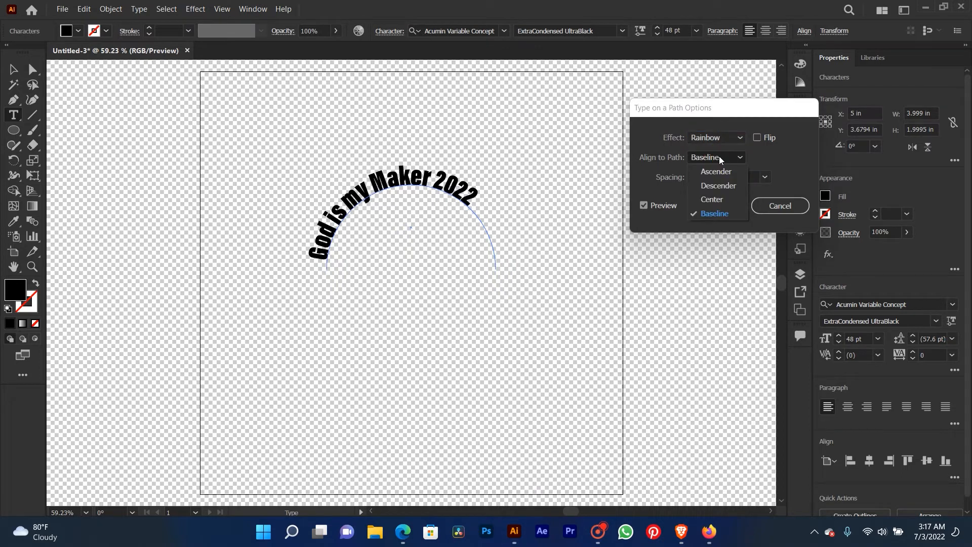
pyautogui.click(723, 172)
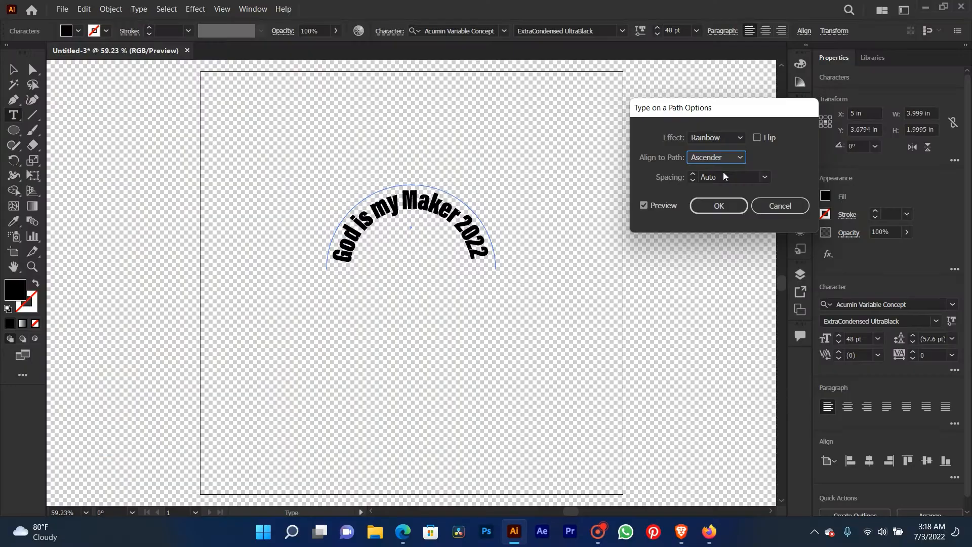
pyautogui.click(718, 157)
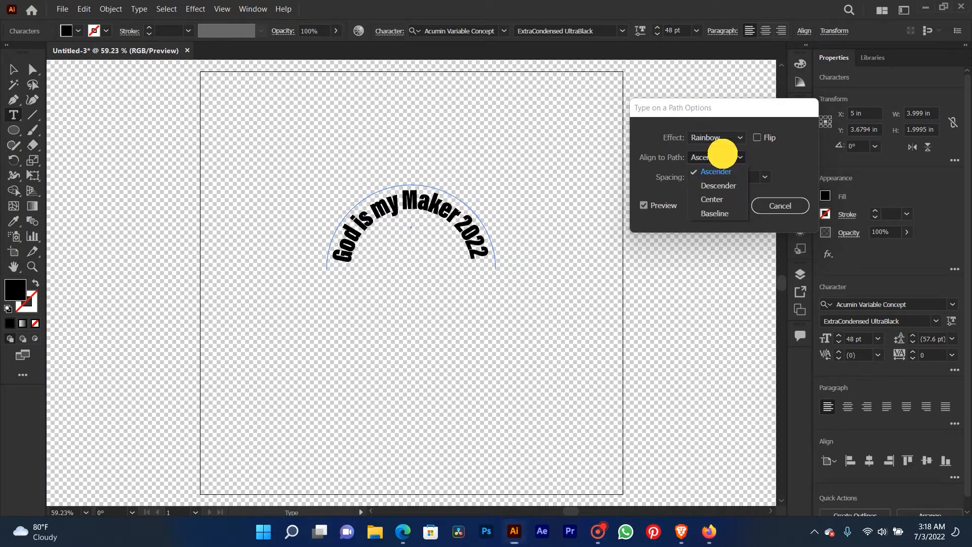
pyautogui.click(721, 188)
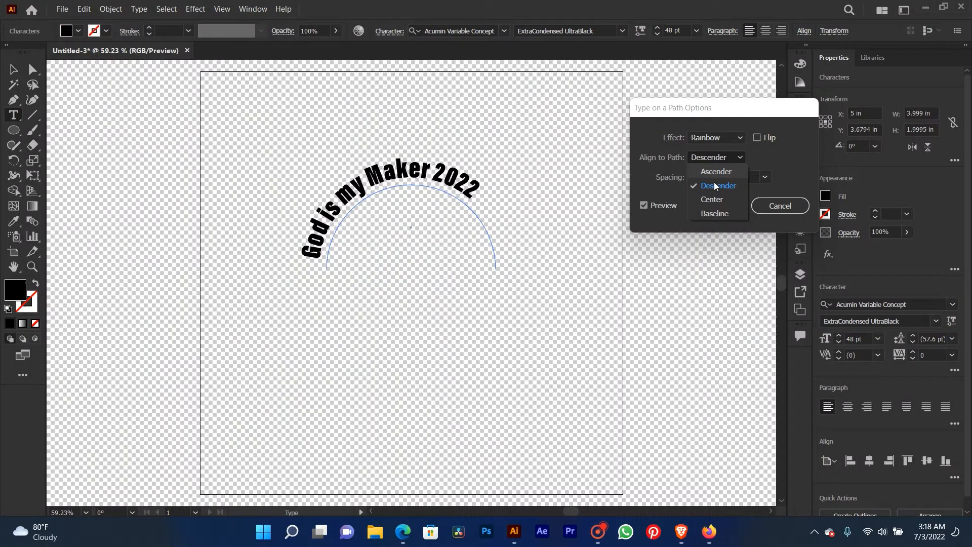
pyautogui.click(712, 200)
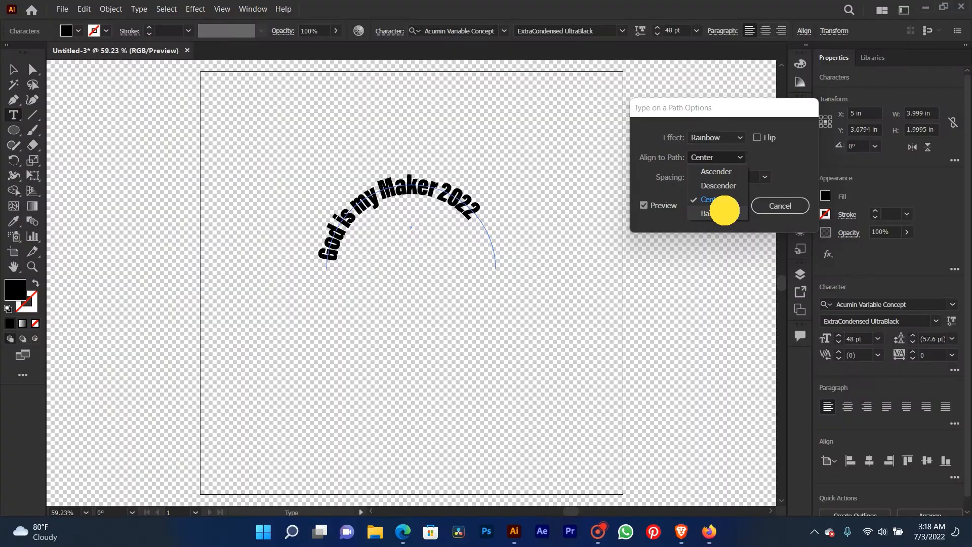
pyautogui.click(721, 213)
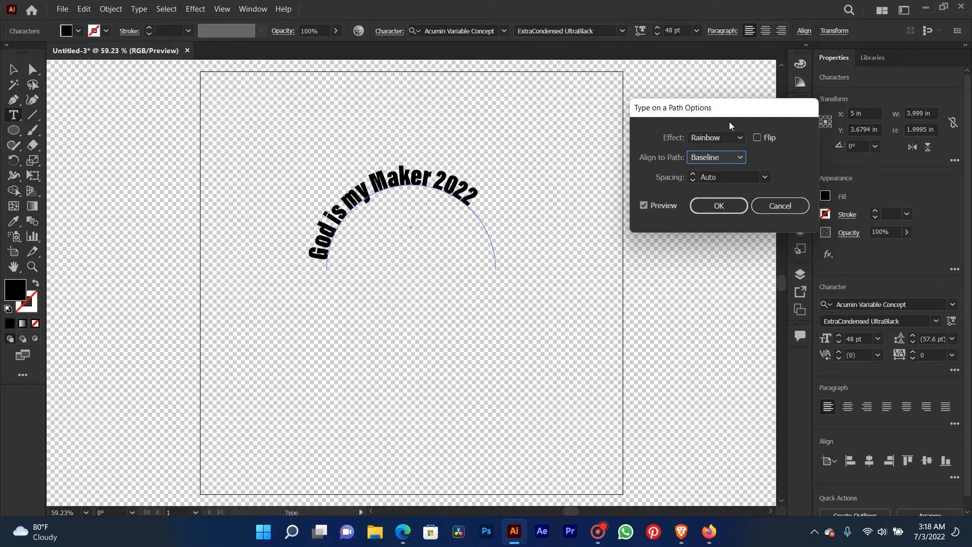
# - Preview the Descender alignment once more, apply the path options with Baseline alignment, and deselect the arc text
pyautogui.click(725, 160)
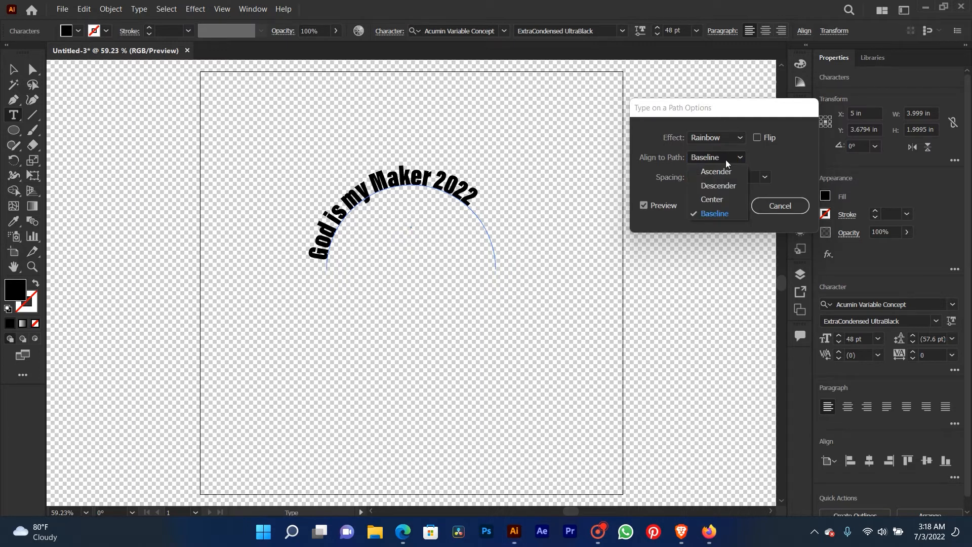
pyautogui.click(732, 185)
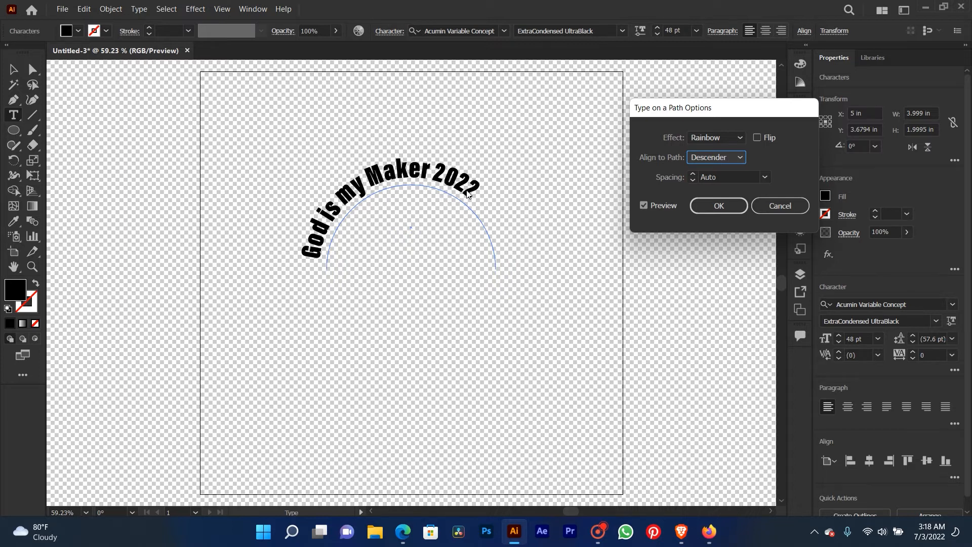
pyautogui.click(709, 157)
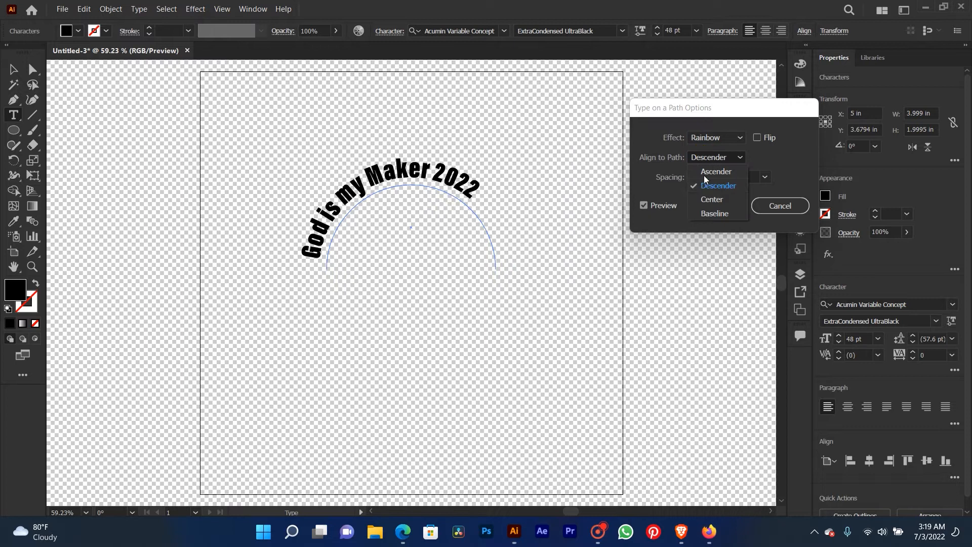
pyautogui.click(702, 208)
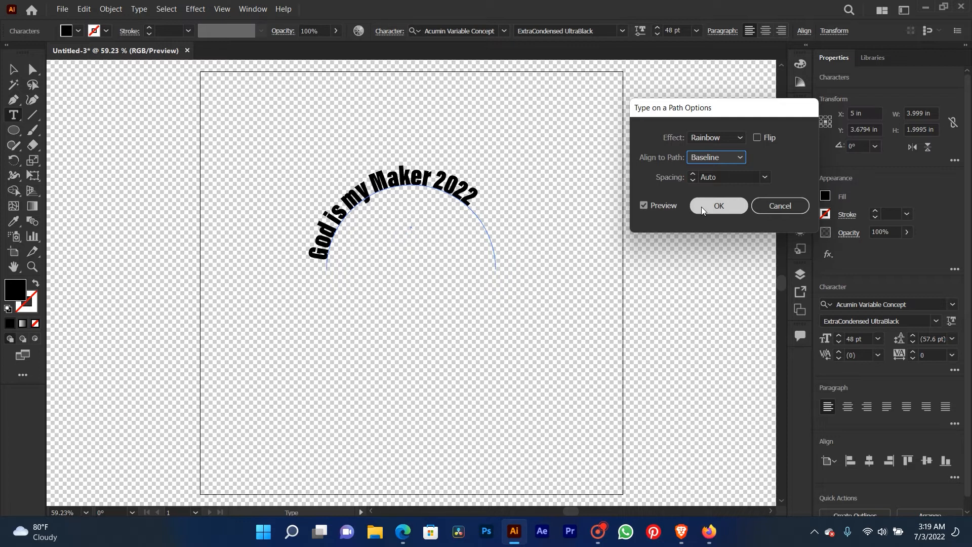
pyautogui.click(727, 202)
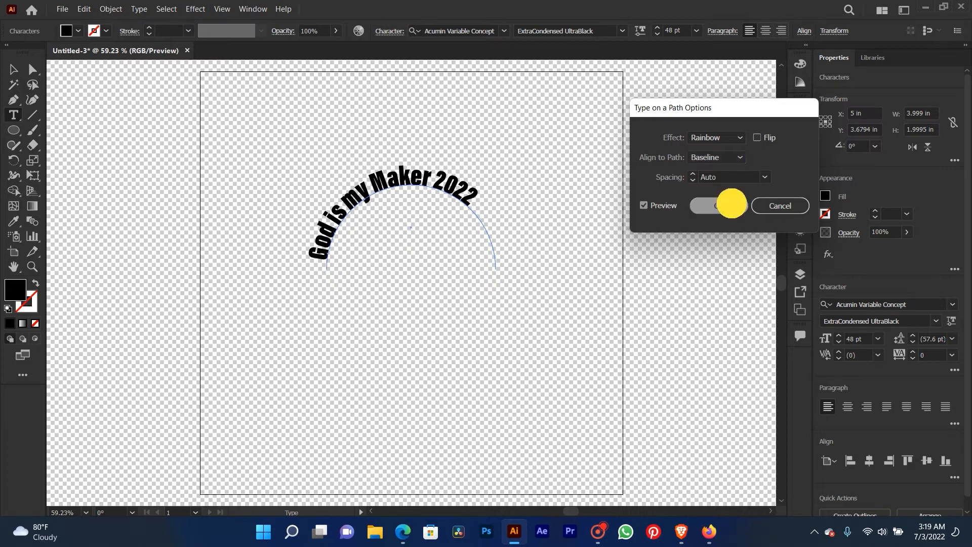
pyautogui.click(13, 70)
pyautogui.click(564, 152)
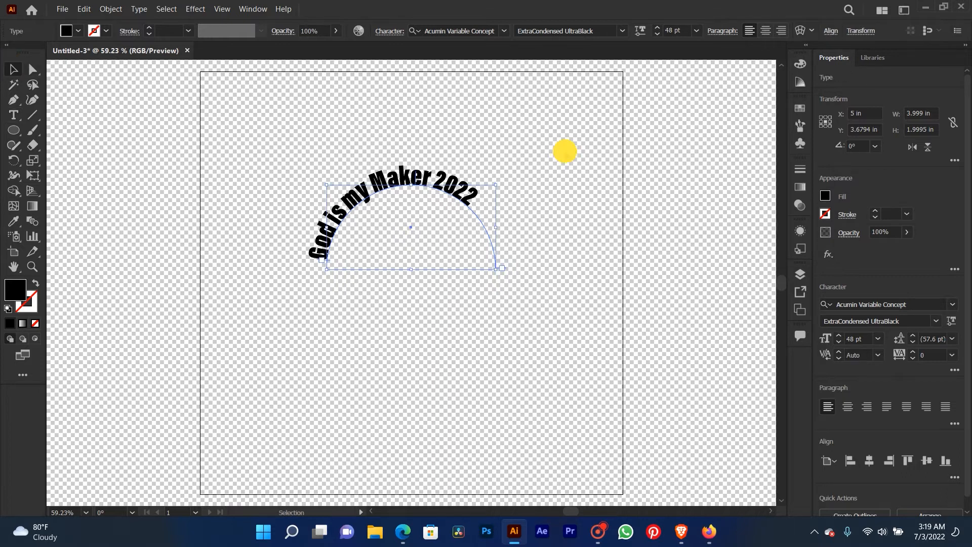
# - Draw a black circle about 3.5 in across beneath the arc text and enlarge it slightly
pyautogui.click(13, 130)
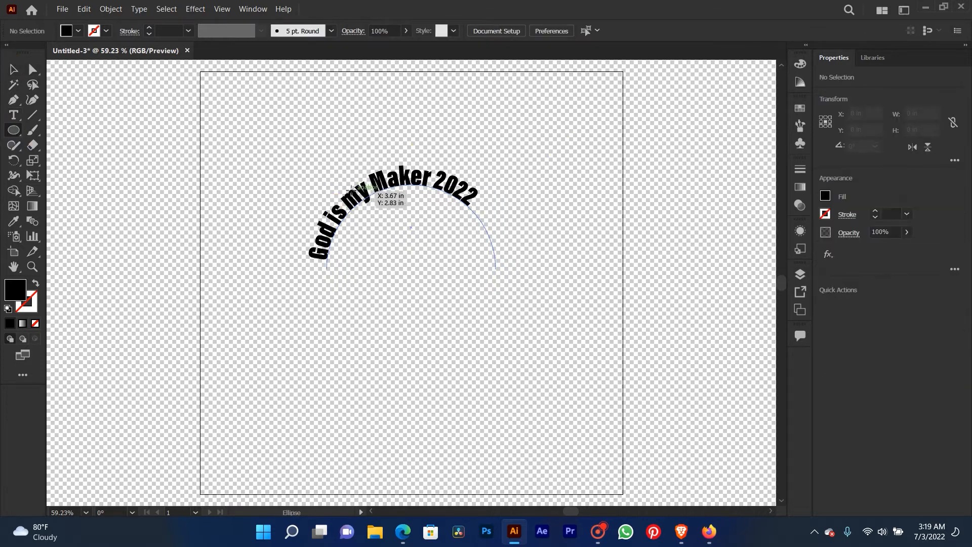
pyautogui.moveTo(357, 220)
pyautogui.mouseDown()
pyautogui.moveTo(504, 382)
pyautogui.moveTo(491, 369)
pyautogui.mouseUp()
pyautogui.press('v')
pyautogui.moveTo(418, 286); pyautogui.dragTo(393, 257)
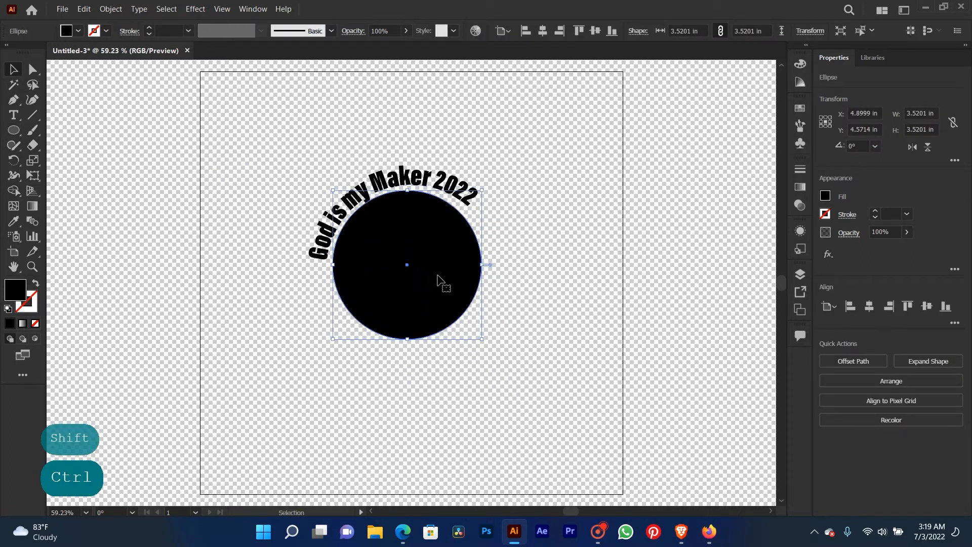
pyautogui.moveTo(475, 335); pyautogui.dragTo(499, 347)
pyautogui.moveTo(470, 291); pyautogui.dragTo(469, 291)
pyautogui.click(532, 142)
# - Delete the arc text and its circle, and draw a new circle about 3.83 in across, centred horizontally on the artboard
pyautogui.moveTo(405, 180); pyautogui.dragTo(244, 340)
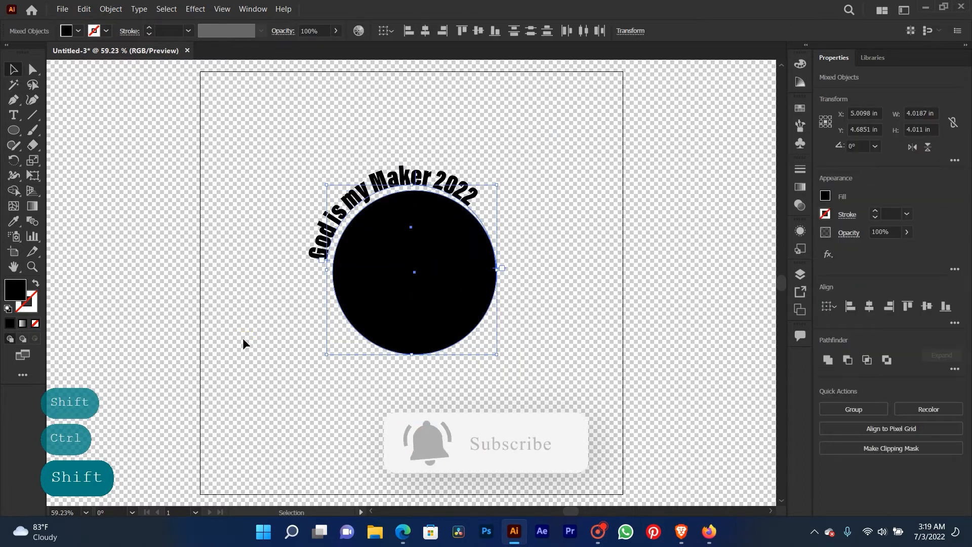
pyautogui.press('BackSpace')
pyautogui.click(14, 131)
pyautogui.moveTo(295, 169); pyautogui.dragTo(458, 332)
pyautogui.press('v')
pyautogui.moveTo(412, 228); pyautogui.dragTo(440, 260)
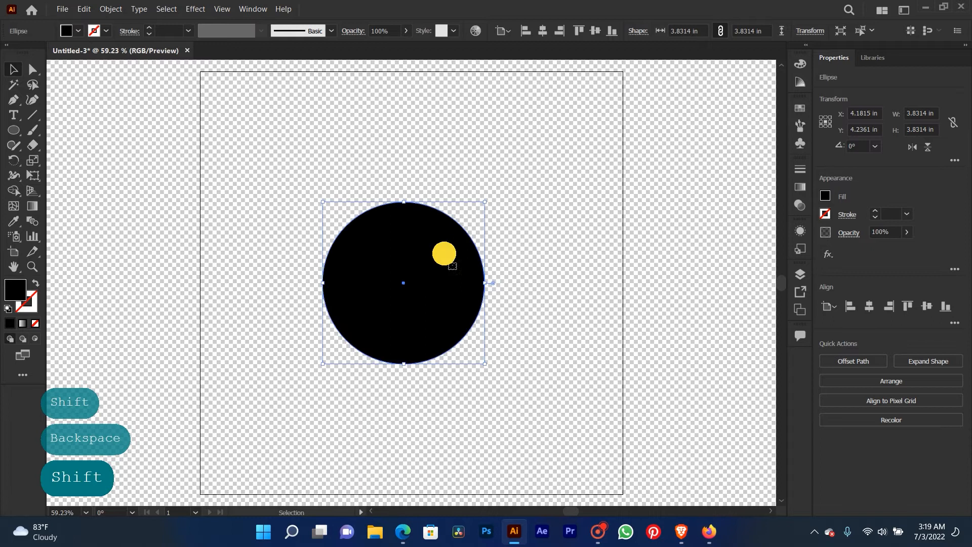
pyautogui.moveTo(415, 229); pyautogui.dragTo(423, 236)
pyautogui.click(526, 182)
pyautogui.click(389, 287)
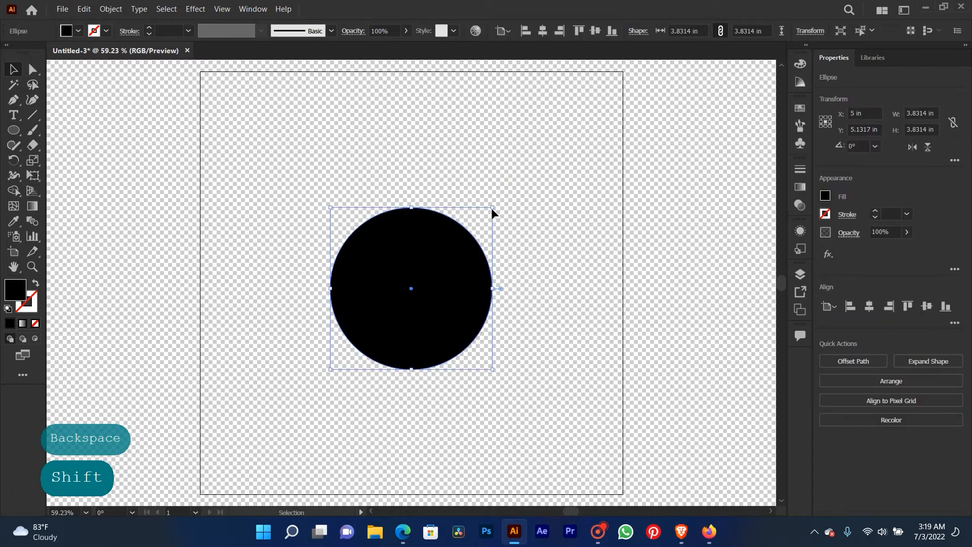
# - Set the new circle's fill to None
pyautogui.click(78, 31)
pyautogui.click(9, 52)
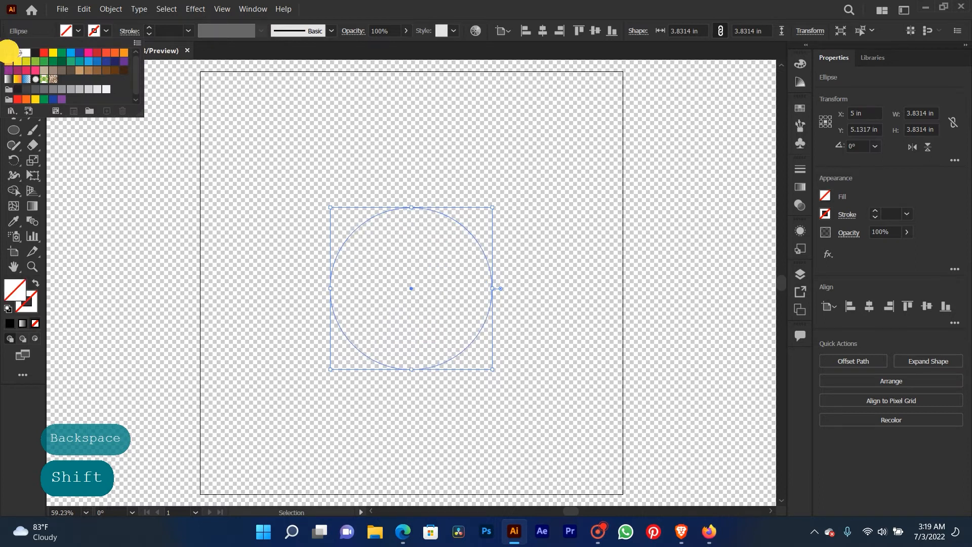
pyautogui.click(314, 135)
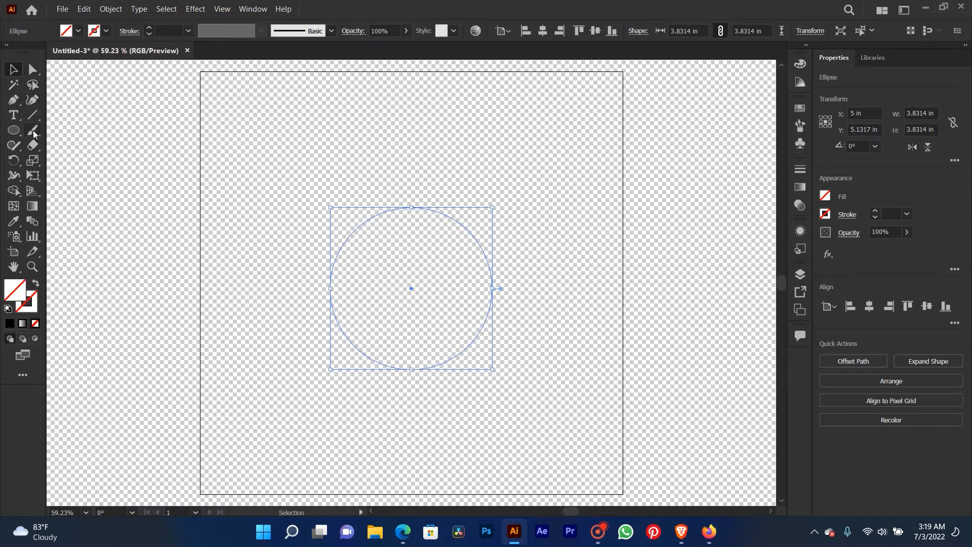
# - Select the circle's bottom anchor point with the Direct Selection tool, and clear the selection
pyautogui.click(32, 70)
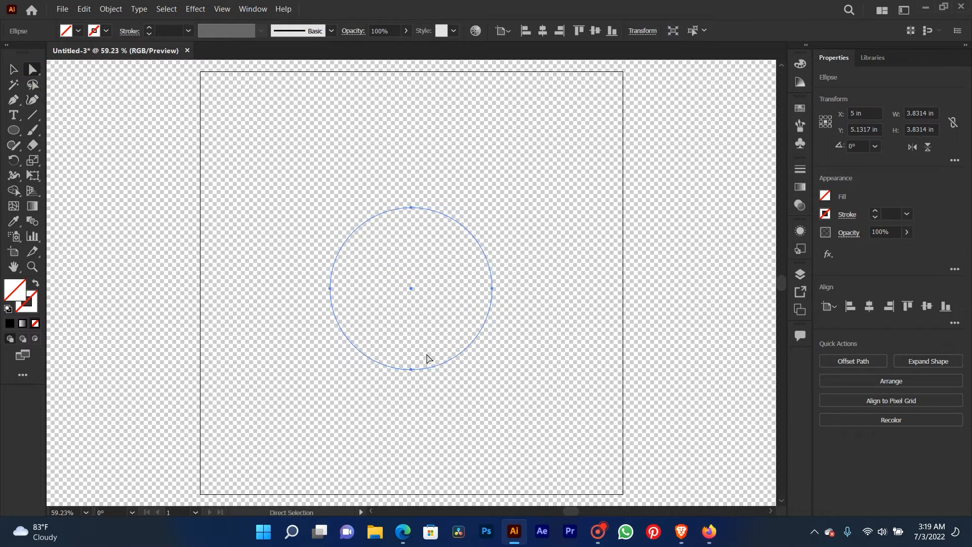
pyautogui.click(409, 370)
pyautogui.click(410, 370)
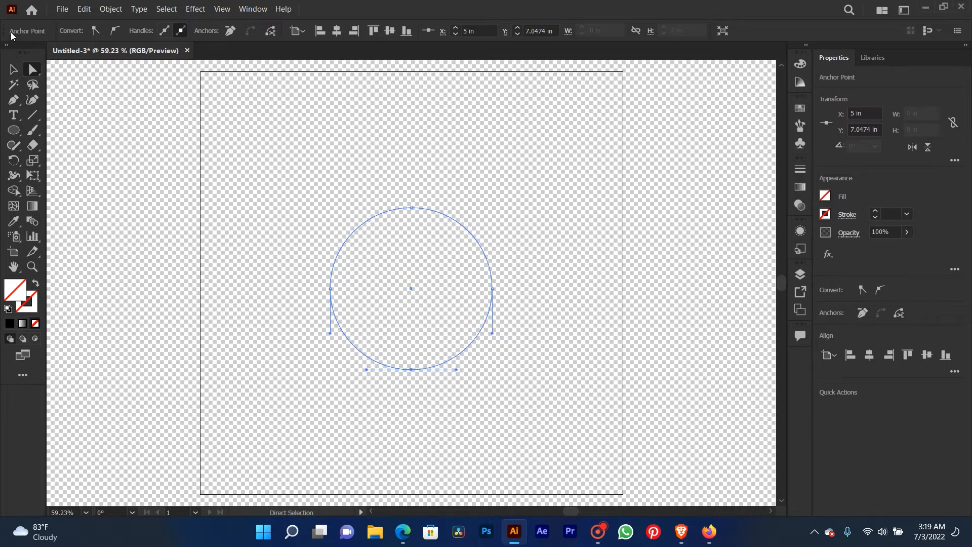
pyautogui.click(13, 69)
pyautogui.click(448, 147)
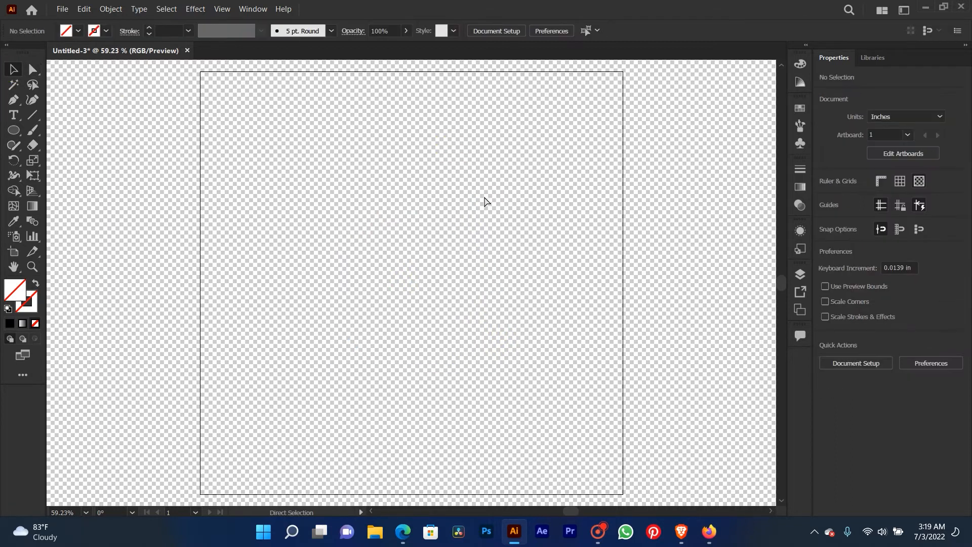
# - Undo the last change to bring back the black circle, and place a level copy beyond the artboard's right edge at about X 12.11 in
pyautogui.hotkey('ctrl', 'z')
pyautogui.moveTo(409, 280); pyautogui.dragTo(685, 304)
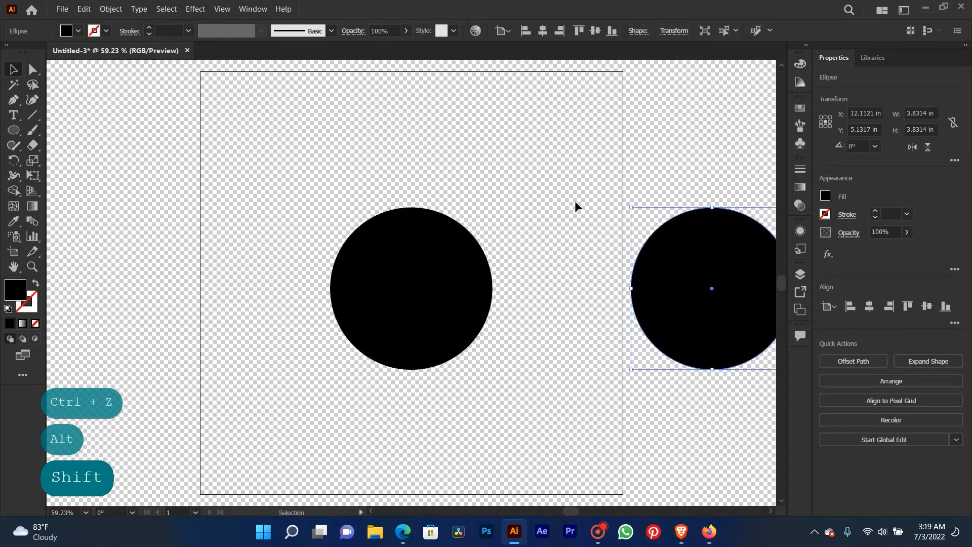
pyautogui.click(517, 207)
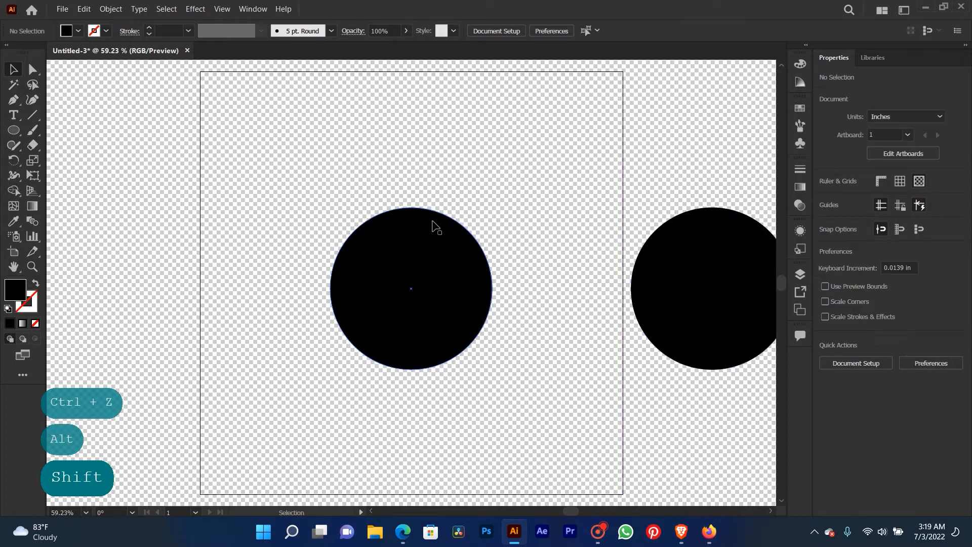
# - Set the fill of the circle on the artboard to None and delete its bottom anchor point to leave an upper semicircle
pyautogui.click(362, 224)
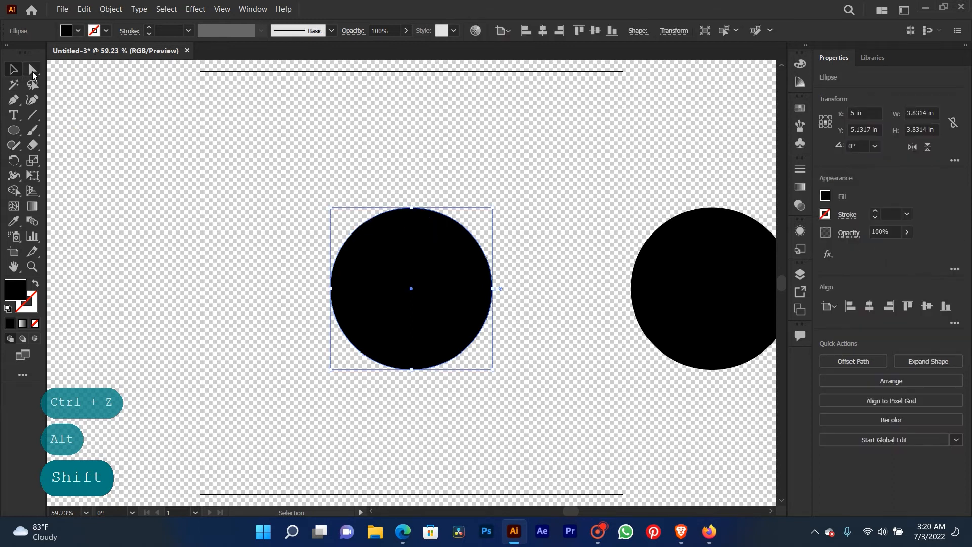
pyautogui.click(67, 31)
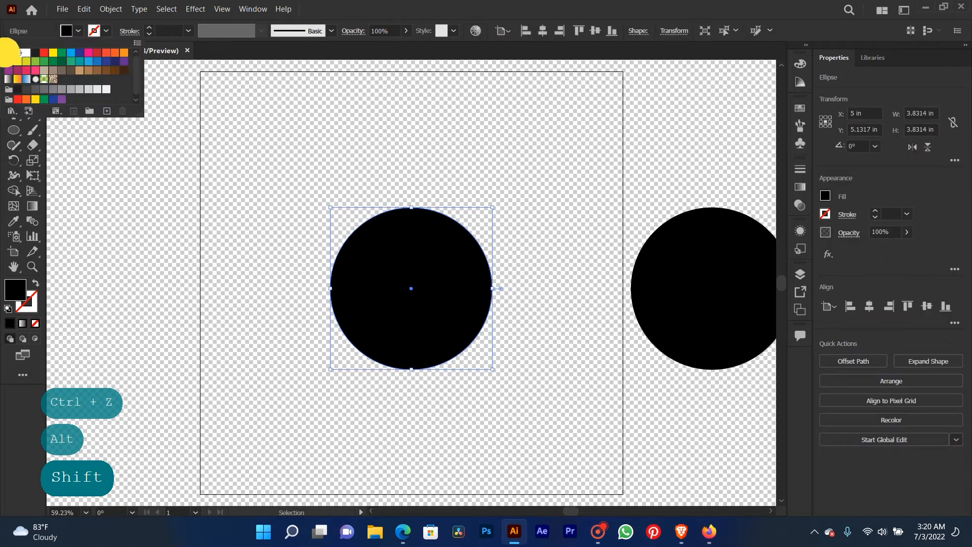
pyautogui.click(9, 52)
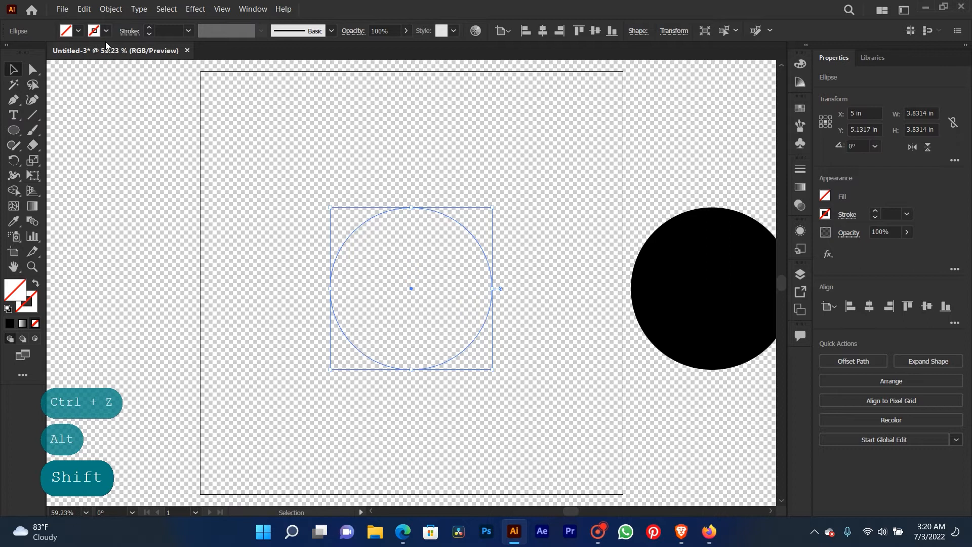
pyautogui.click(33, 71)
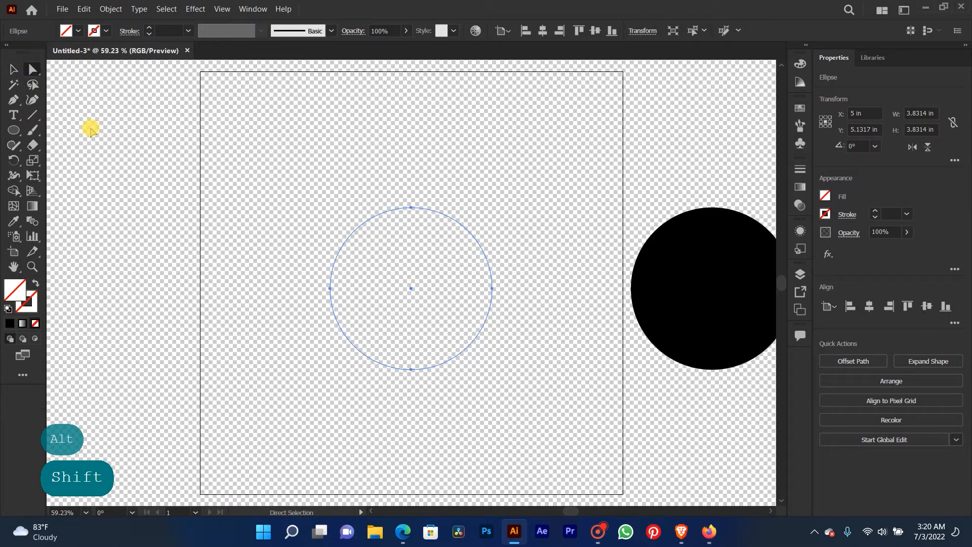
pyautogui.click(411, 370)
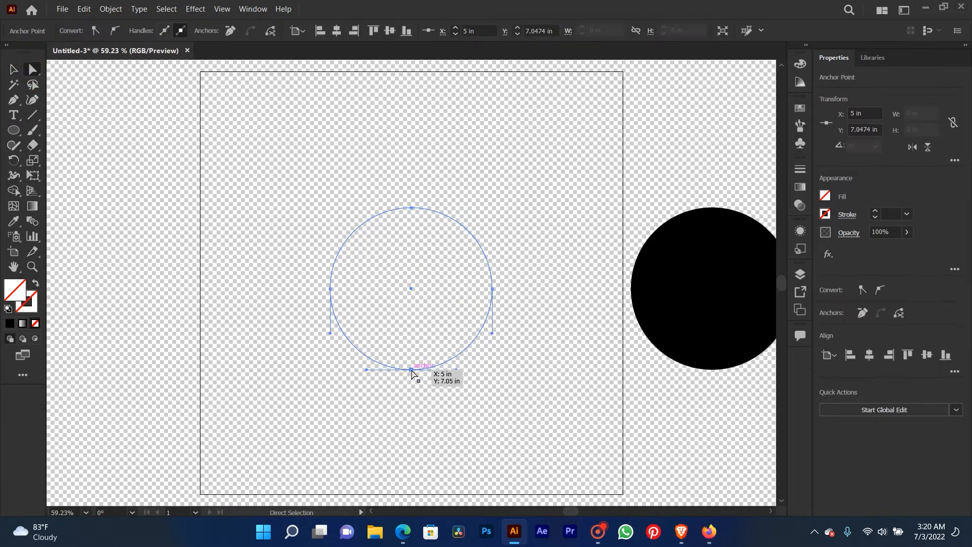
pyautogui.press('Delete')
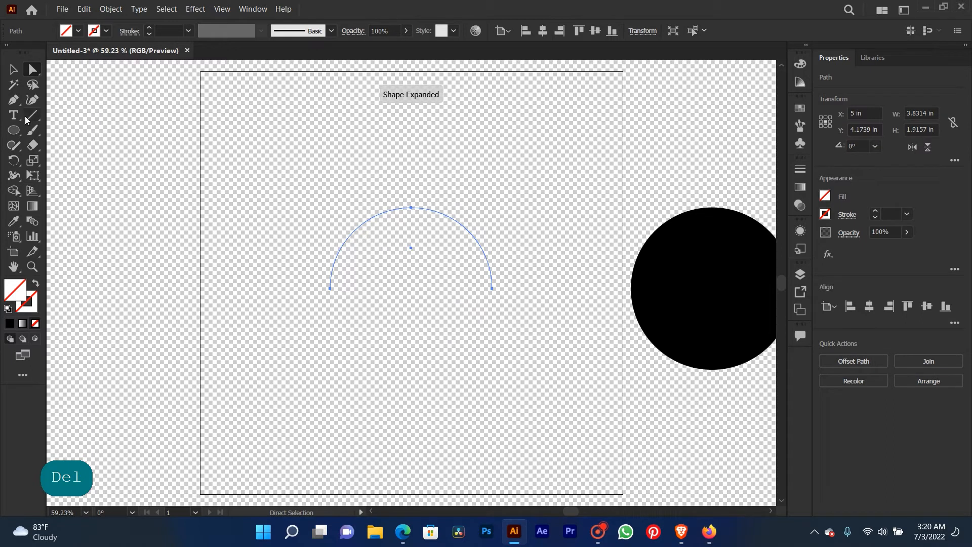
# - Add type along the upper semicircle from its left end, reading GOD IS MY MAKER 2022 in capitals
pyautogui.click(13, 115)
pyautogui.click(330, 281)
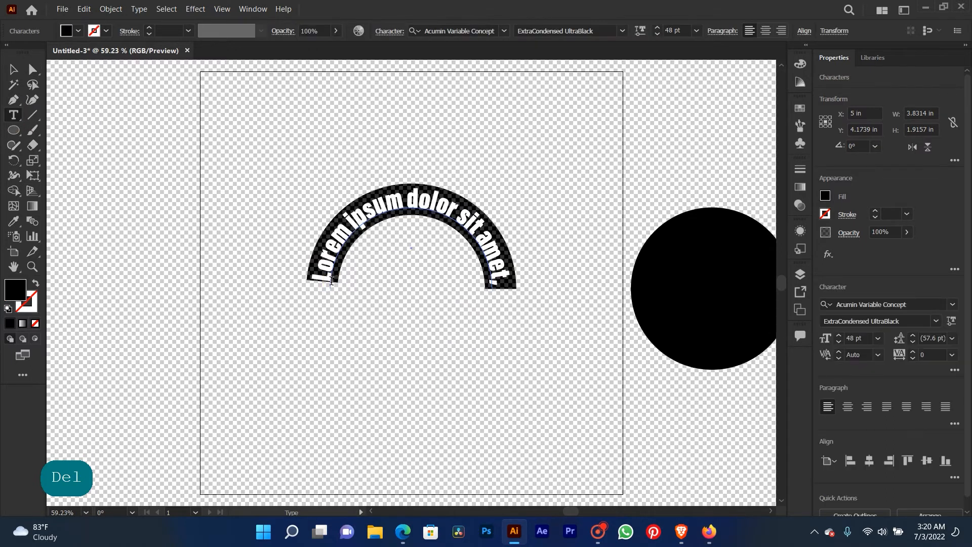
pyautogui.press('Delete')
pyautogui.write('god')
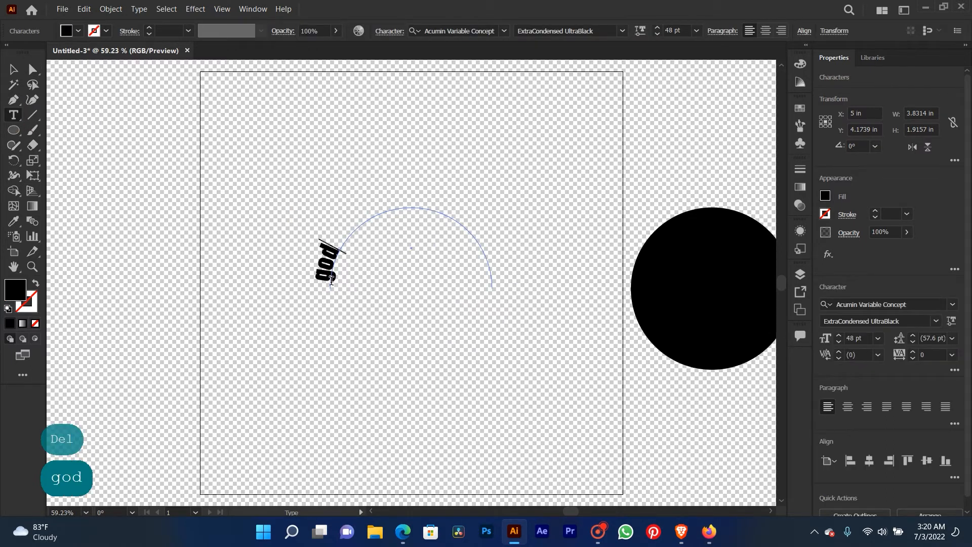
pyautogui.press('BackSpace')
pyautogui.press('BackSpace')
pyautogui.press('BackSpace')
pyautogui.press('capslock')
pyautogui.write('GOD ')
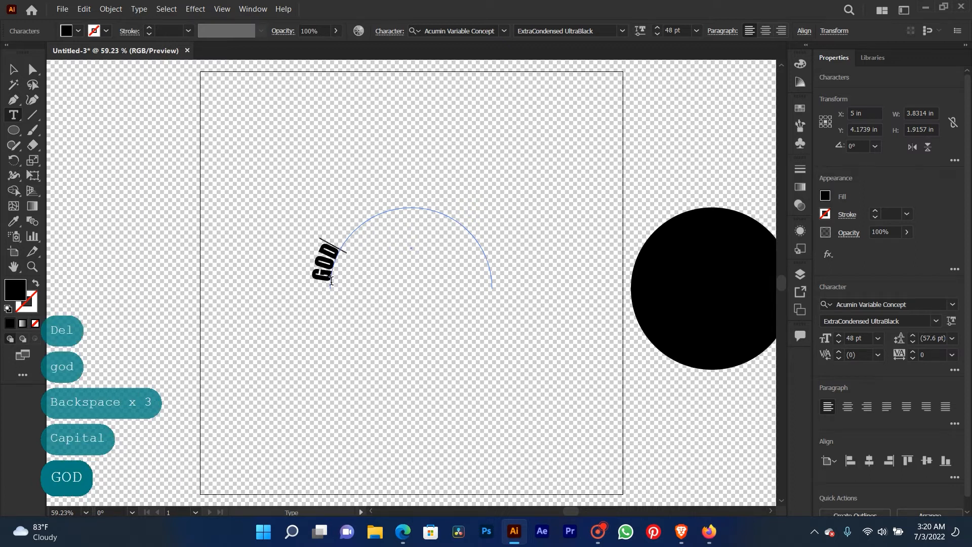
pyautogui.write('IS MY ')
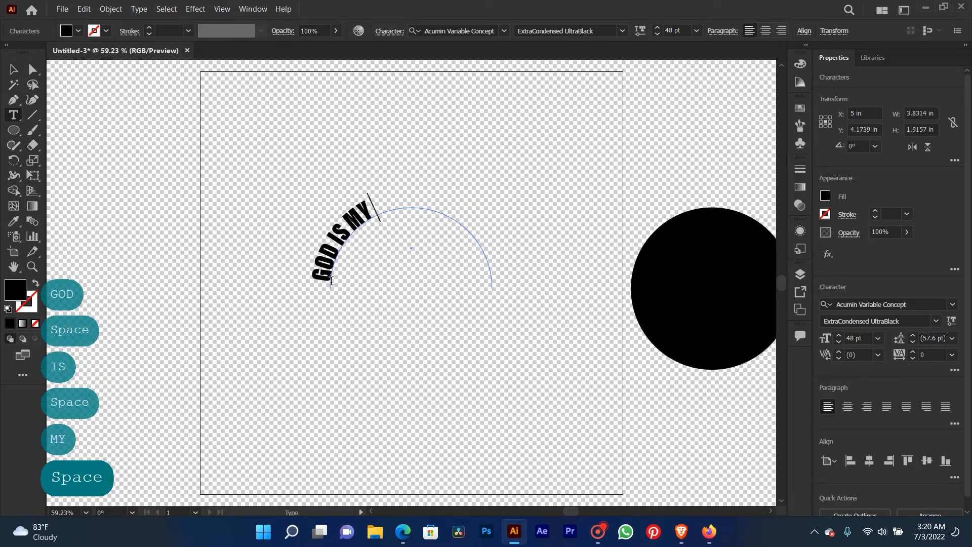
pyautogui.write('MAKER ')
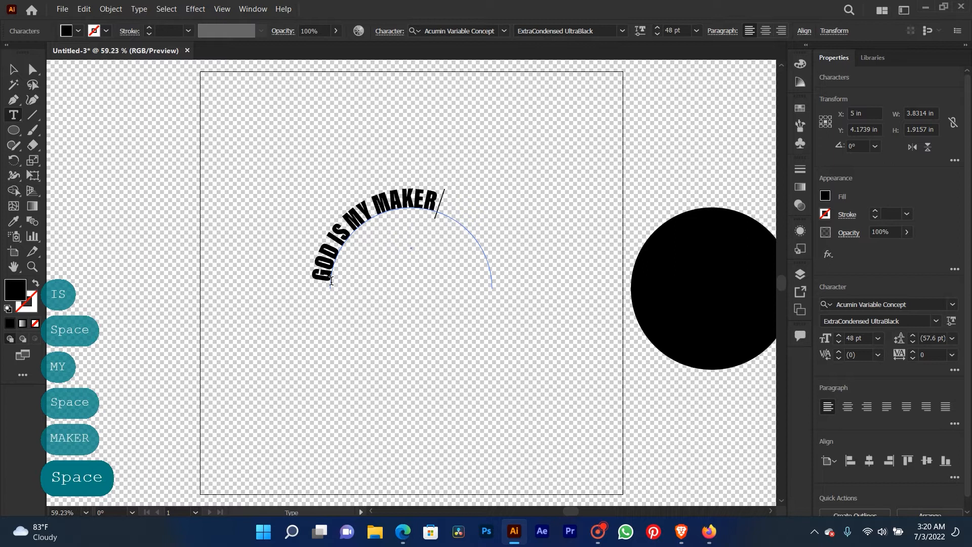
pyautogui.write('20222')
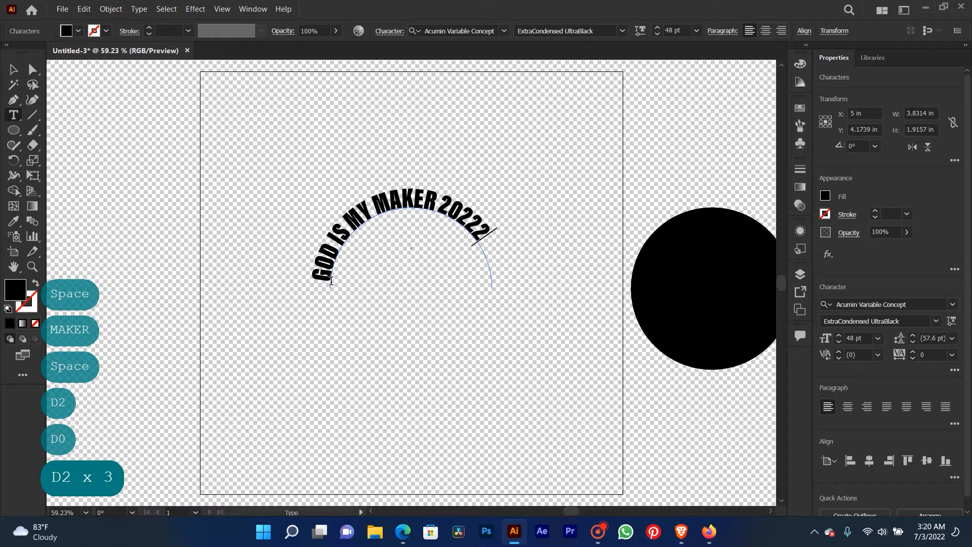
pyautogui.press('BackSpace')
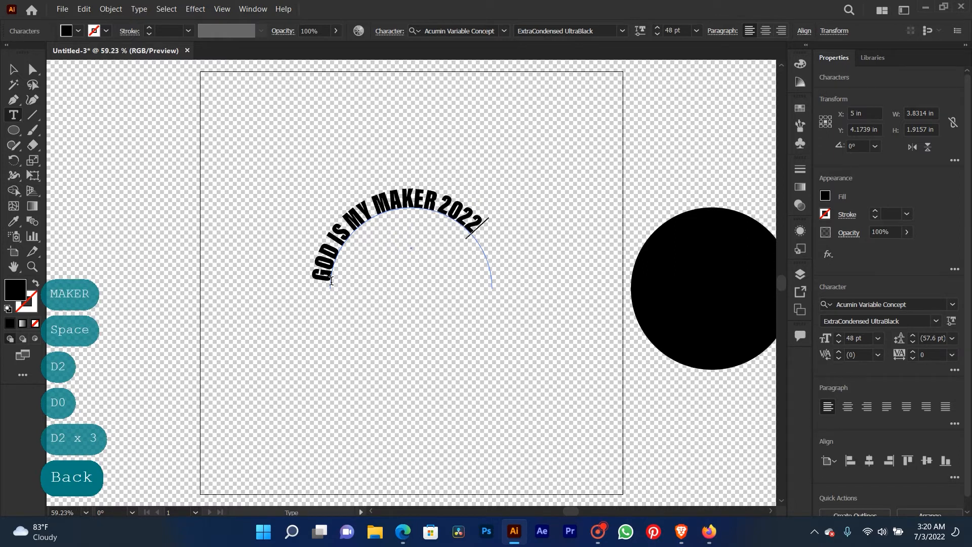
# - Move the spare black circle onto the artboard beneath the arc text, centred at X 5 in, and set its fill to None
pyautogui.click(13, 69)
pyautogui.moveTo(712, 289); pyautogui.dragTo(411, 288)
pyautogui.moveTo(372, 260); pyautogui.dragTo(373, 260)
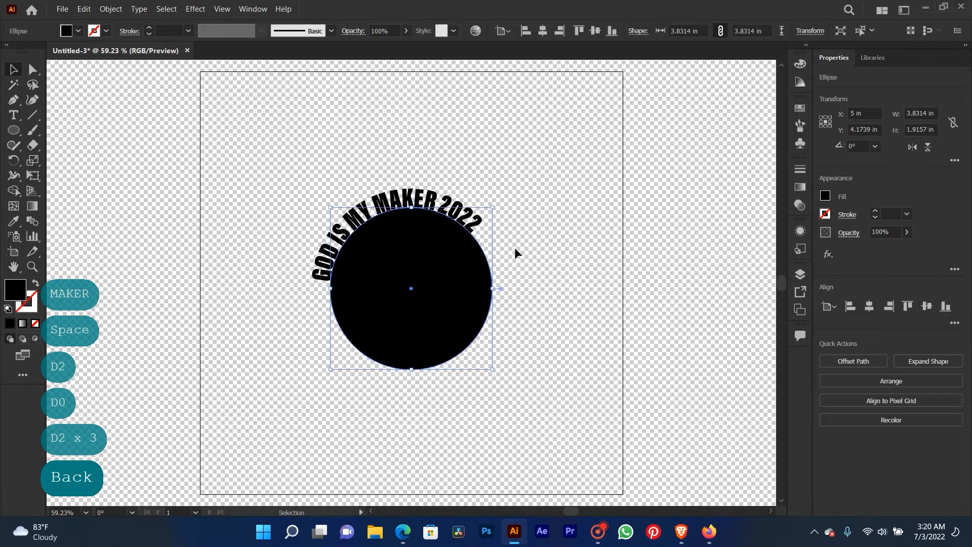
pyautogui.click(543, 250)
pyautogui.click(415, 295)
pyautogui.click(79, 30)
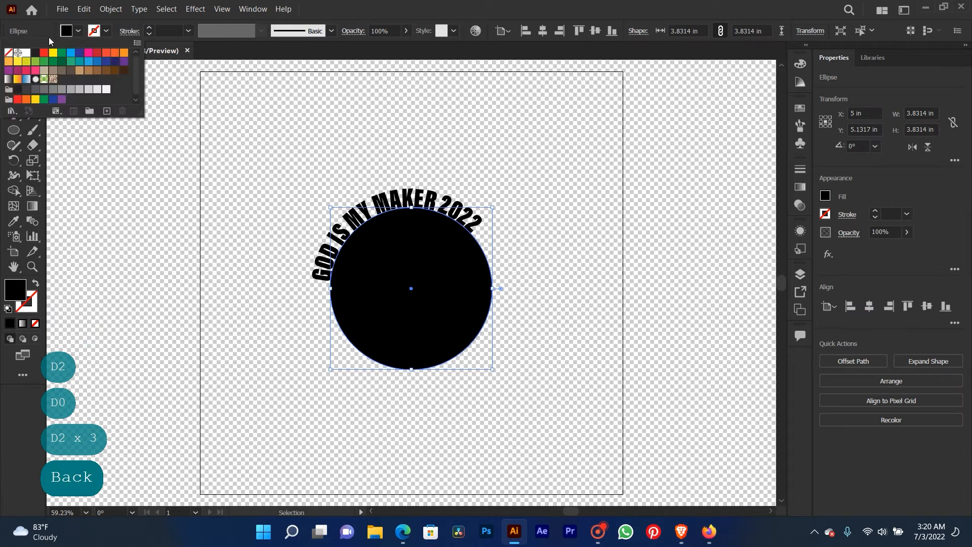
pyautogui.click(10, 54)
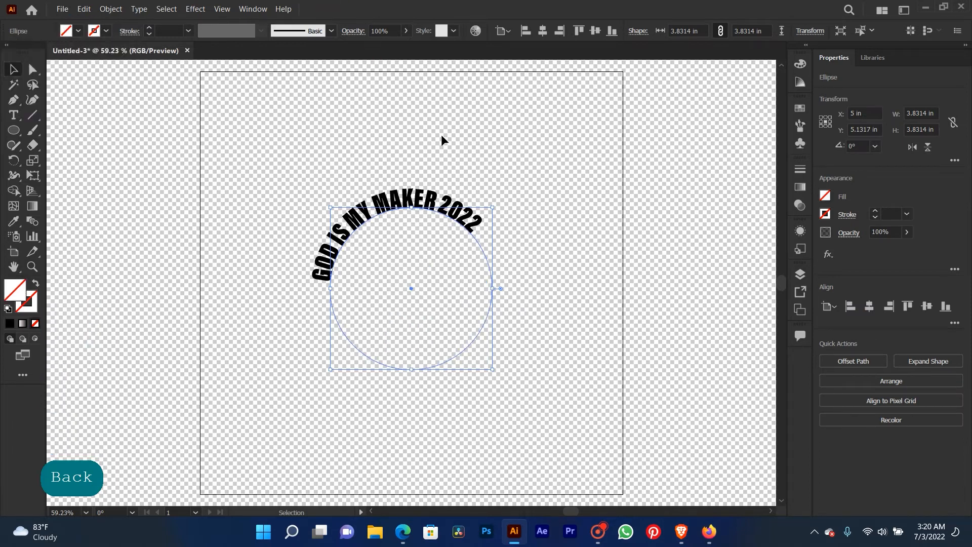
# - Delete the top anchor point of the unfilled circle to leave a lower semicircle
pyautogui.click(32, 70)
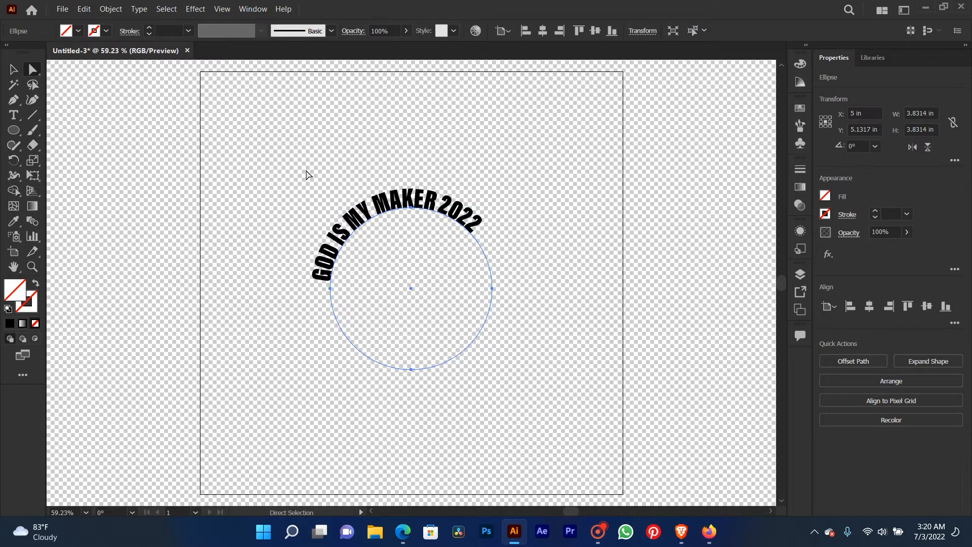
pyautogui.click(411, 207)
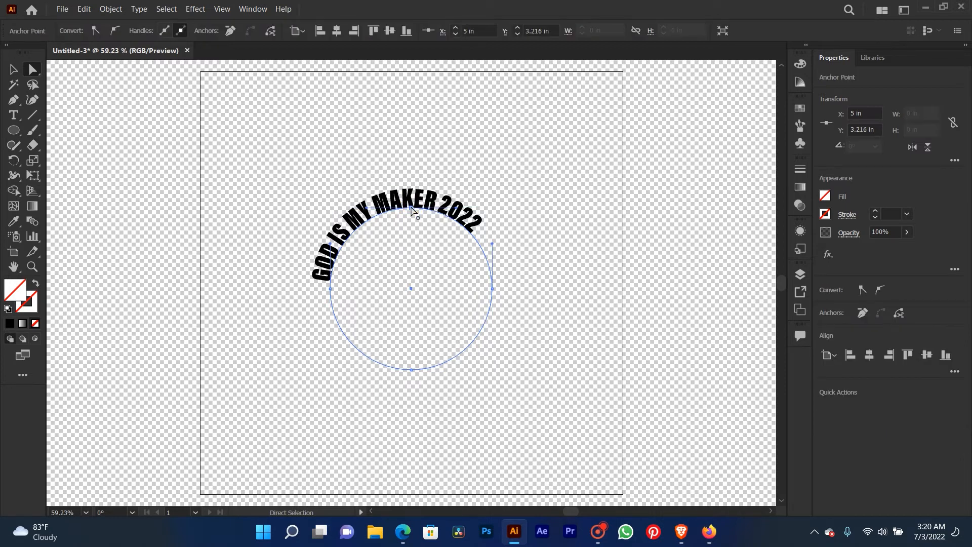
pyautogui.press('Delete')
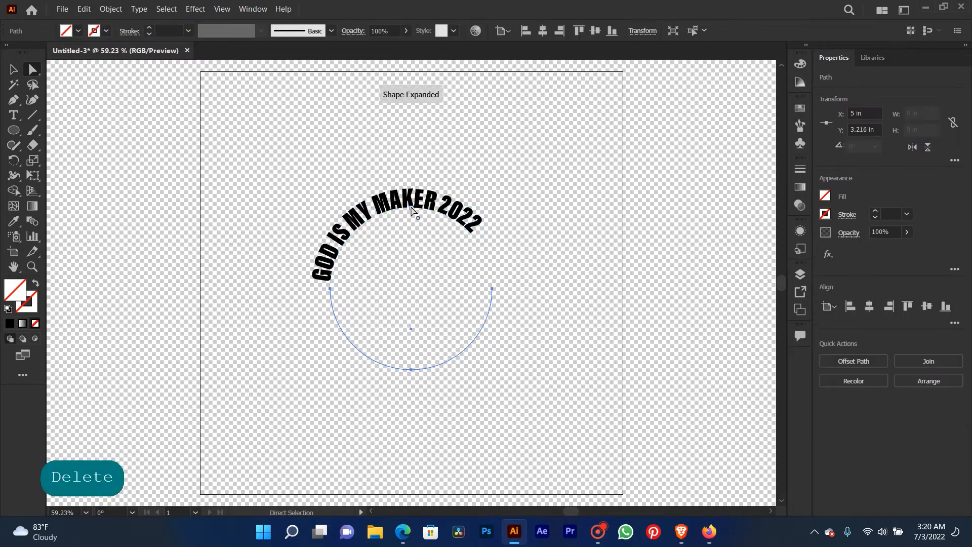
# - Place type on the lower semicircle path, starting near its right end instead of its left side
pyautogui.click(11, 68)
pyautogui.click(14, 115)
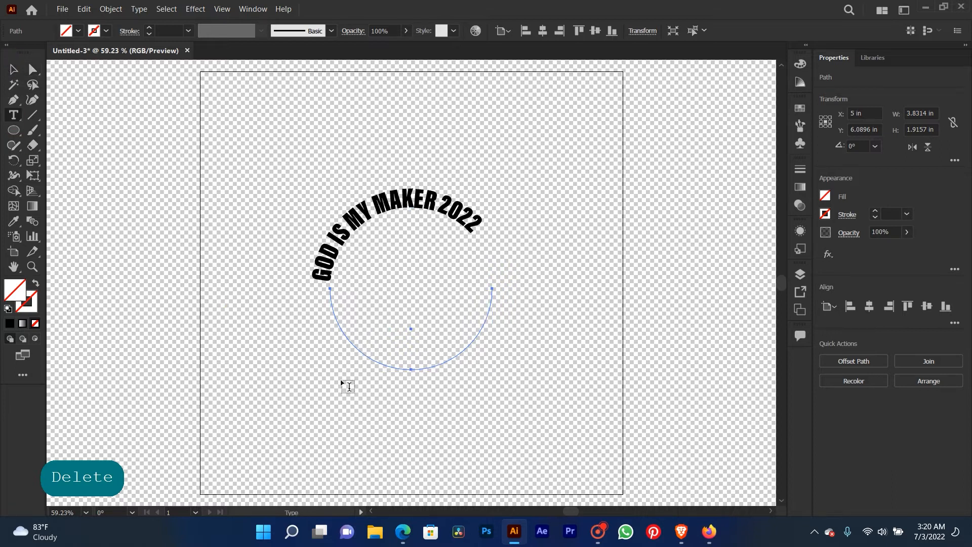
pyautogui.click(334, 320)
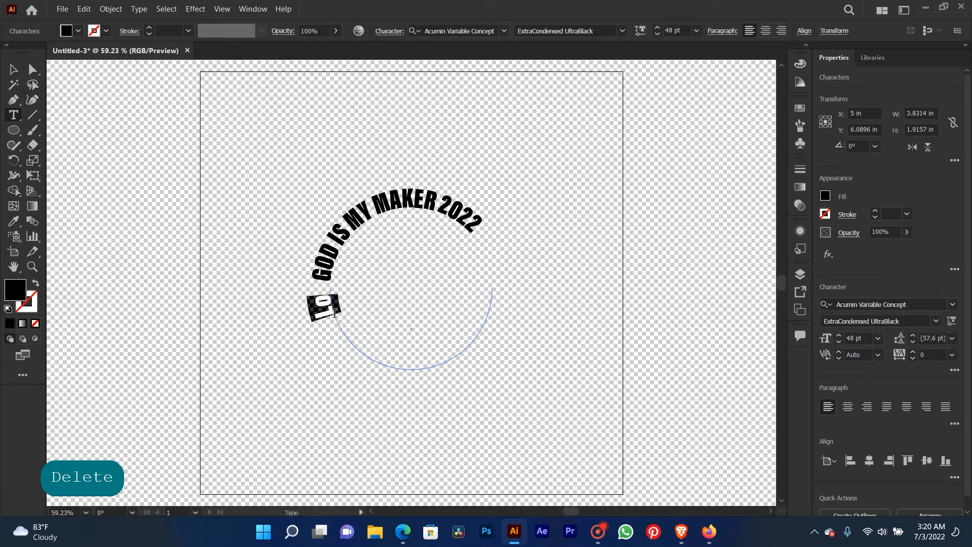
pyautogui.hotkey('ctrl', 'z')
pyautogui.click(494, 297)
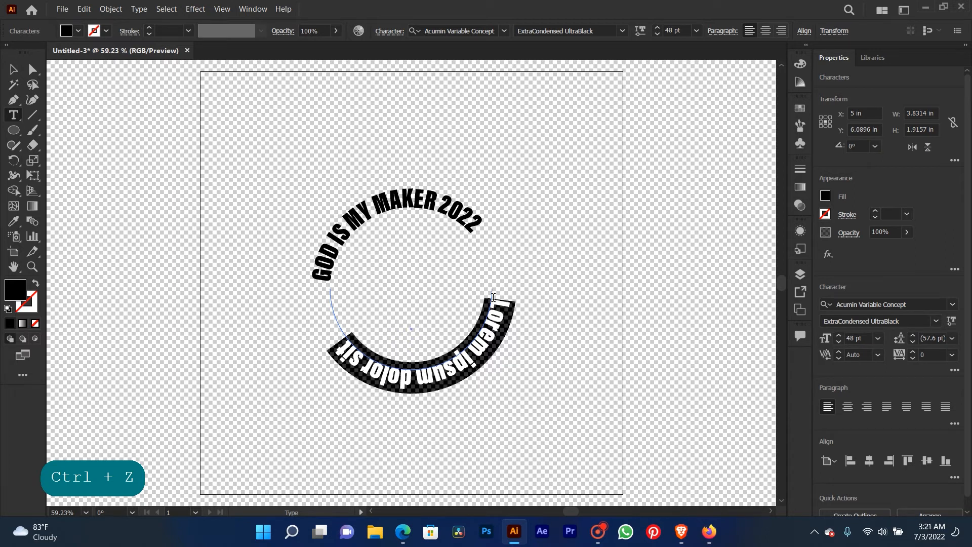
# - Try the text JESUS IS ALIVE on the lower semicircle path, and undo the typing
pyautogui.write('JES')
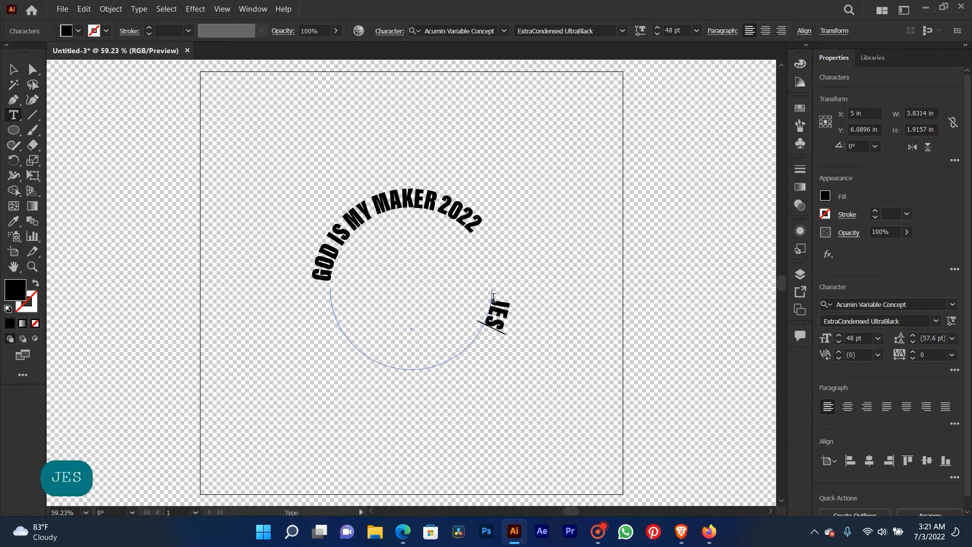
pyautogui.write('US')
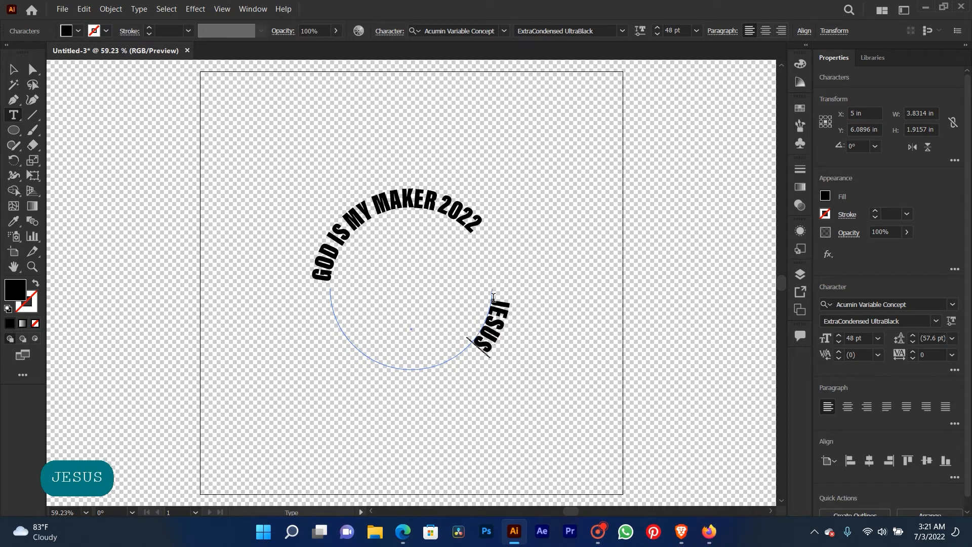
pyautogui.write(' IS AL')
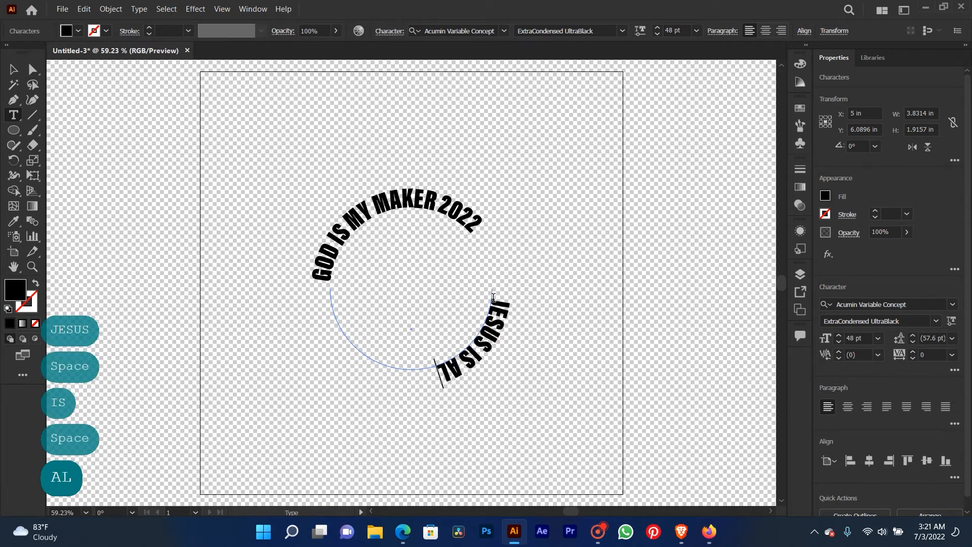
pyautogui.write('IVE')
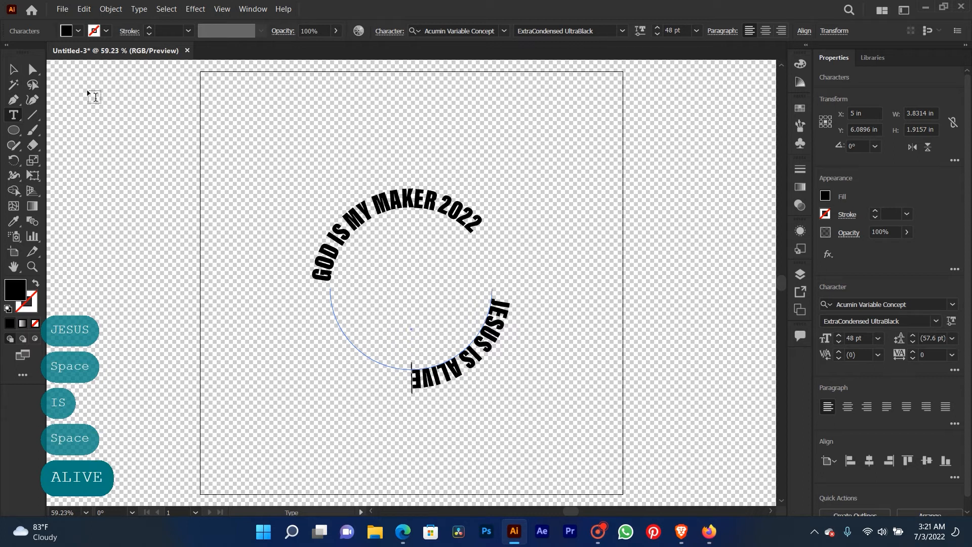
pyautogui.click(14, 69)
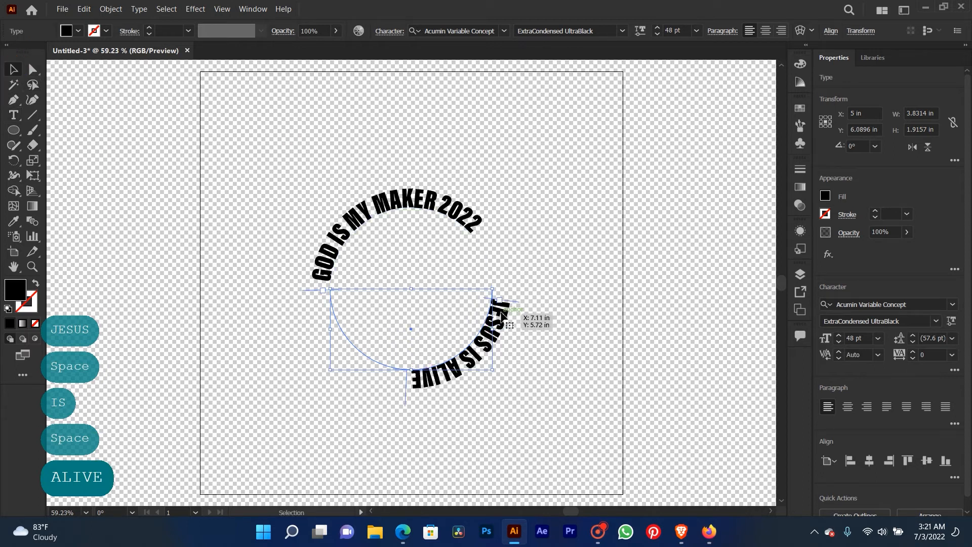
pyautogui.click(504, 286)
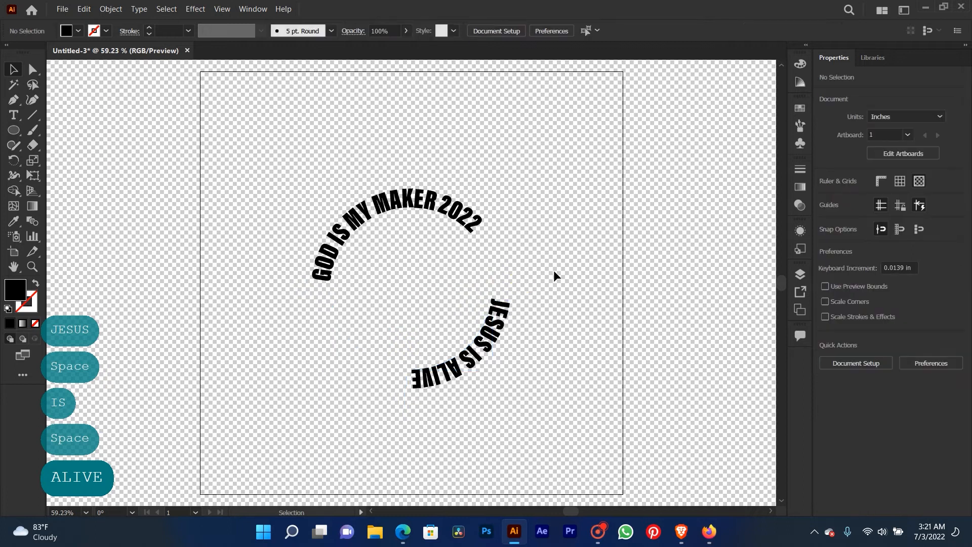
pyautogui.hotkey('ctrl', 'z')
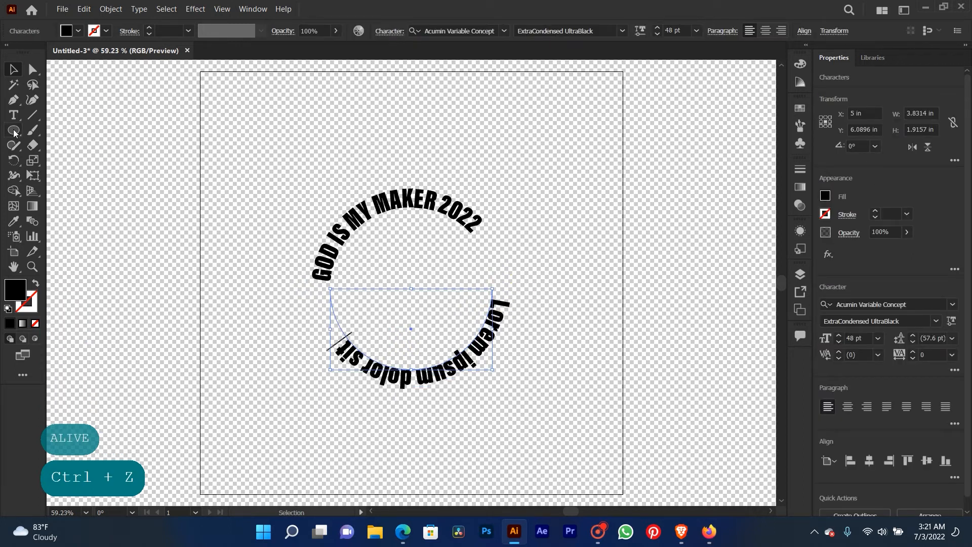
# - Replace the placeholder text on the lower semicircle path with JESUS IS ALIVE
pyautogui.press('t')
pyautogui.click(501, 306)
pyautogui.hotkey('ctrl', 'a')
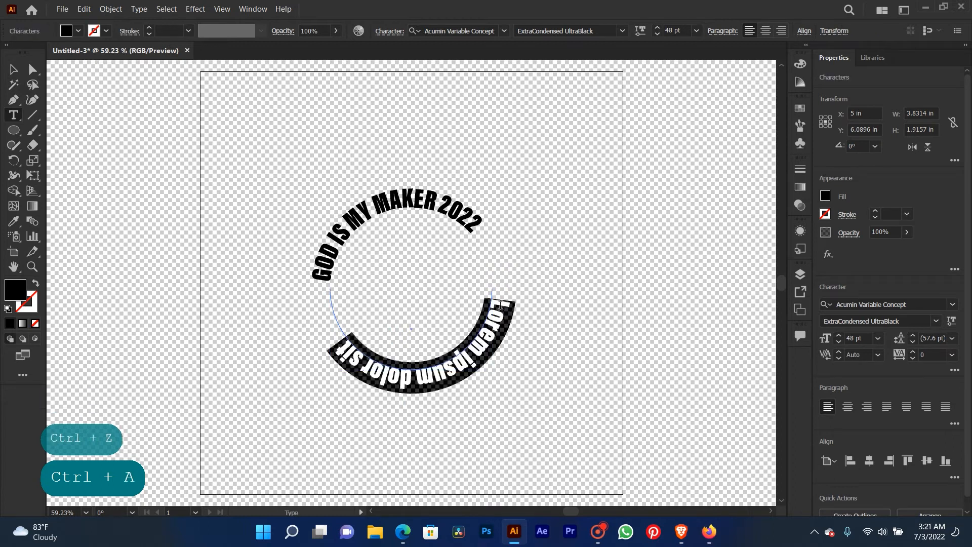
pyautogui.write('JES')
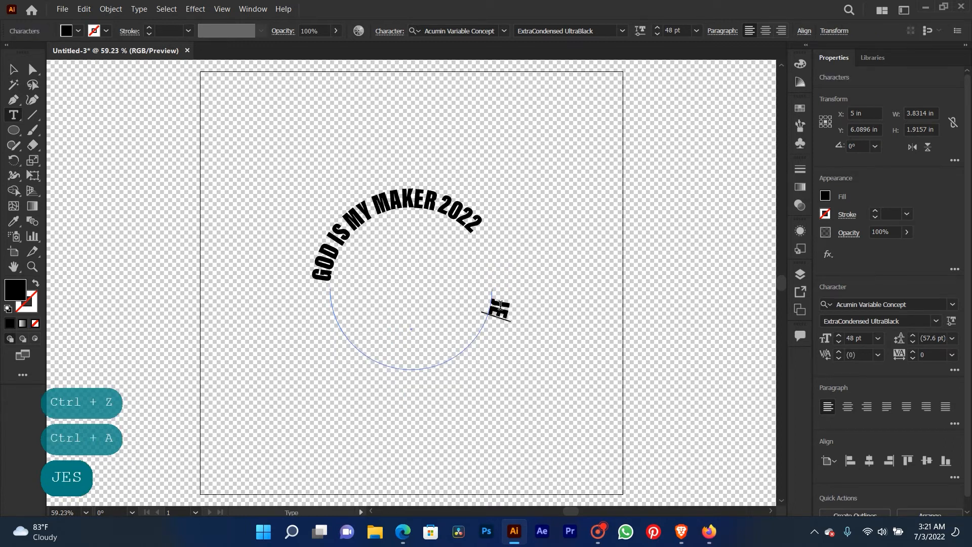
pyautogui.write('US IS')
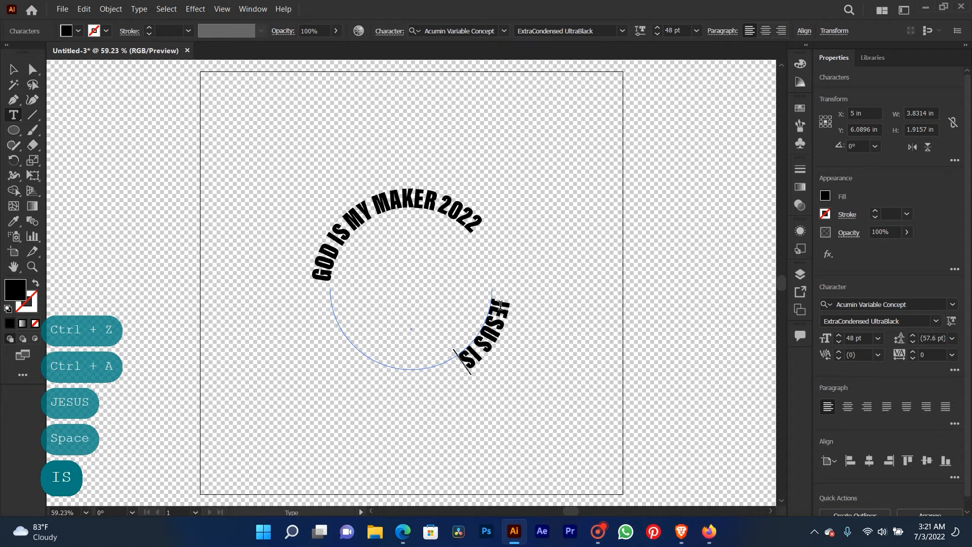
pyautogui.write(' ALIVC')
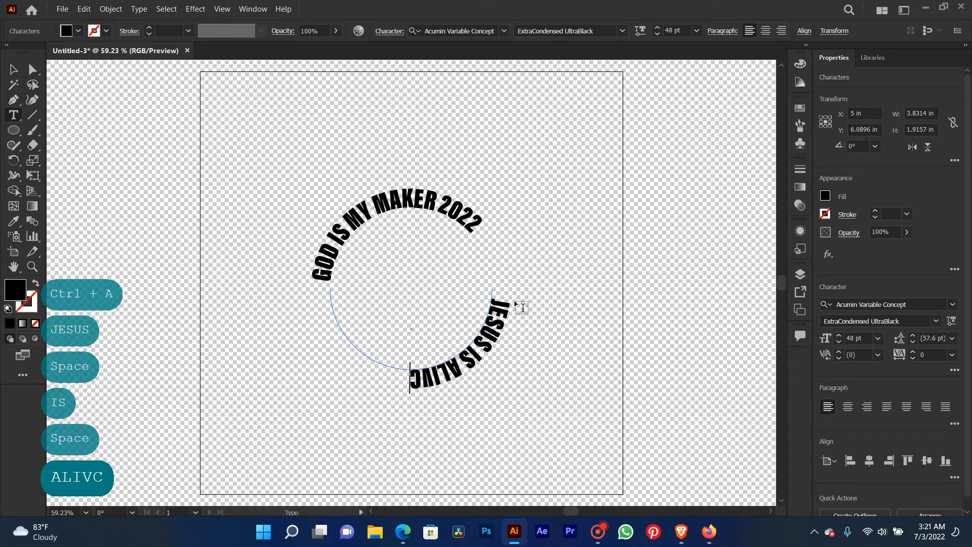
pyautogui.press('BackSpace')
pyautogui.press('BackSpace')
pyautogui.write('VE')
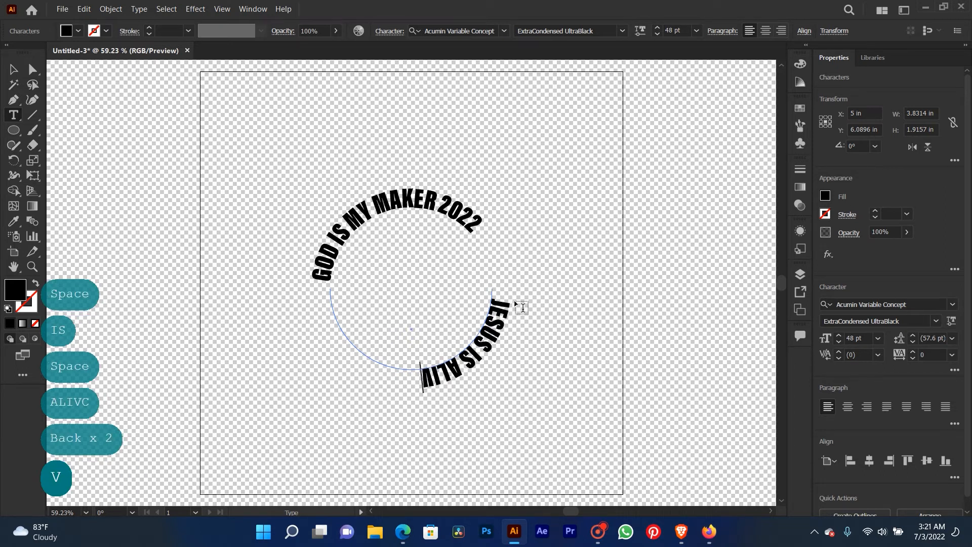
# - Change the end of the lower path's text so that it reads JESUS IS COMING
pyautogui.press('BackSpace')
pyautogui.press('BackSpace')
pyautogui.press('BackSpace')
pyautogui.press('BackSpace')
pyautogui.press('BackSpace')
pyautogui.press('BackSpace')
pyautogui.press('BackSpace')
pyautogui.press('BackSpace')
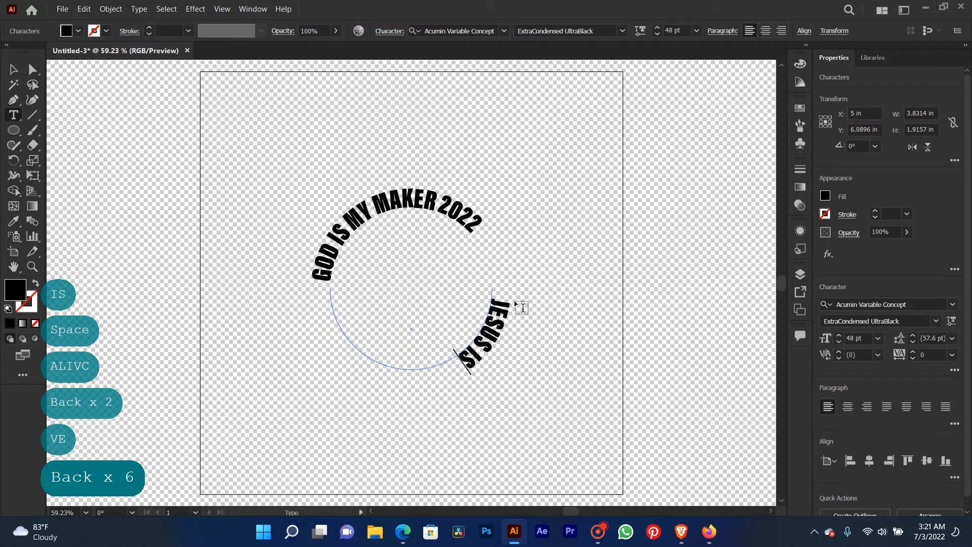
pyautogui.write('IS CO')
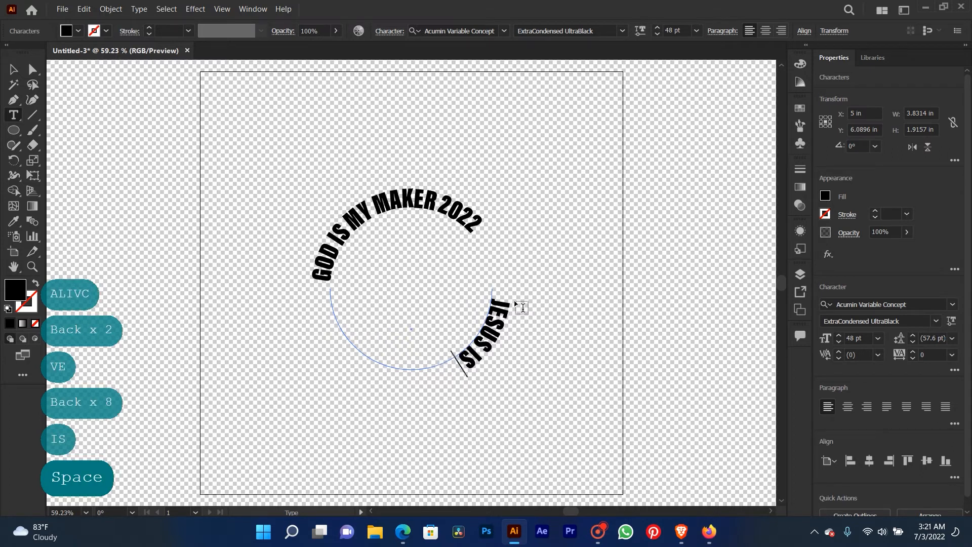
pyautogui.write('MING')
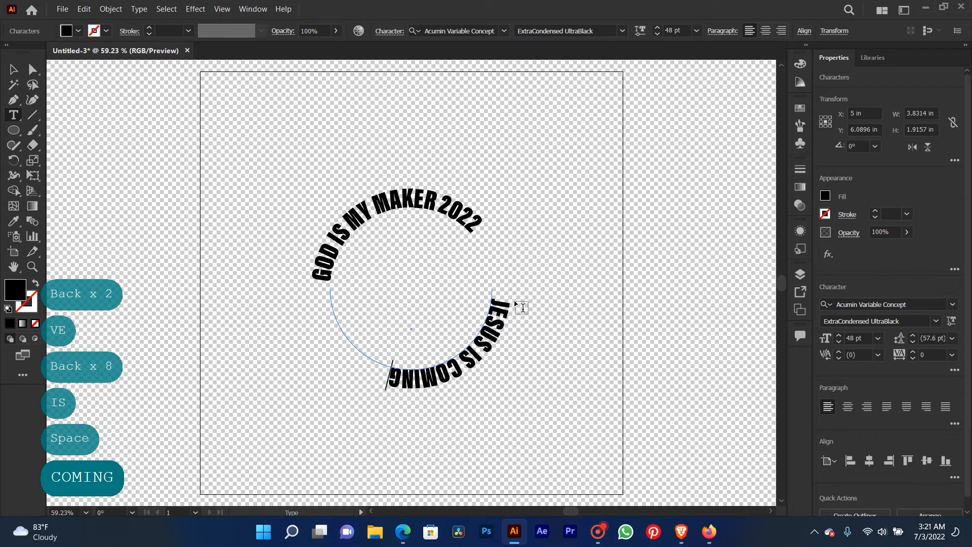
pyautogui.click(13, 69)
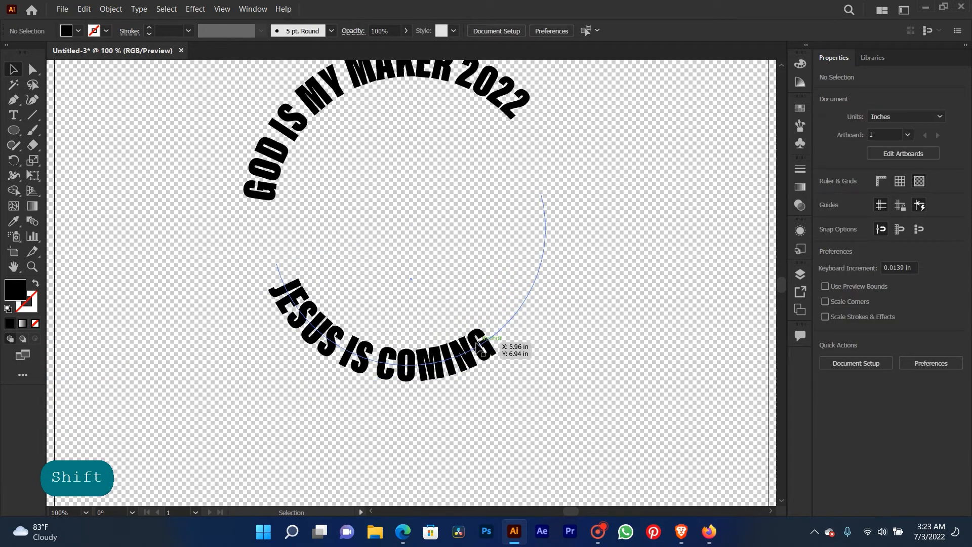
# - Try rotating the JESUS IS COMING arc text to about 21°, and undo the rotation
pyautogui.click(477, 347)
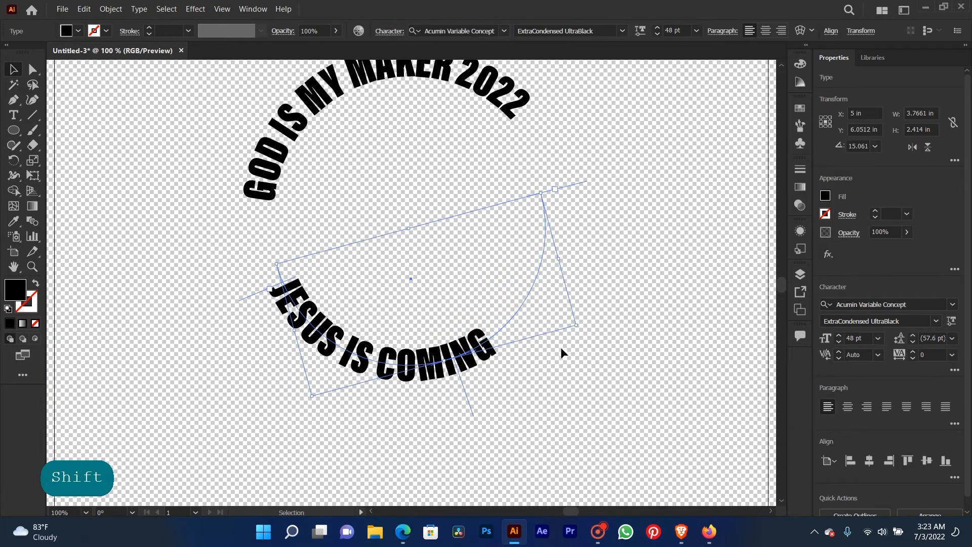
pyautogui.moveTo(583, 325); pyautogui.dragTo(585, 314)
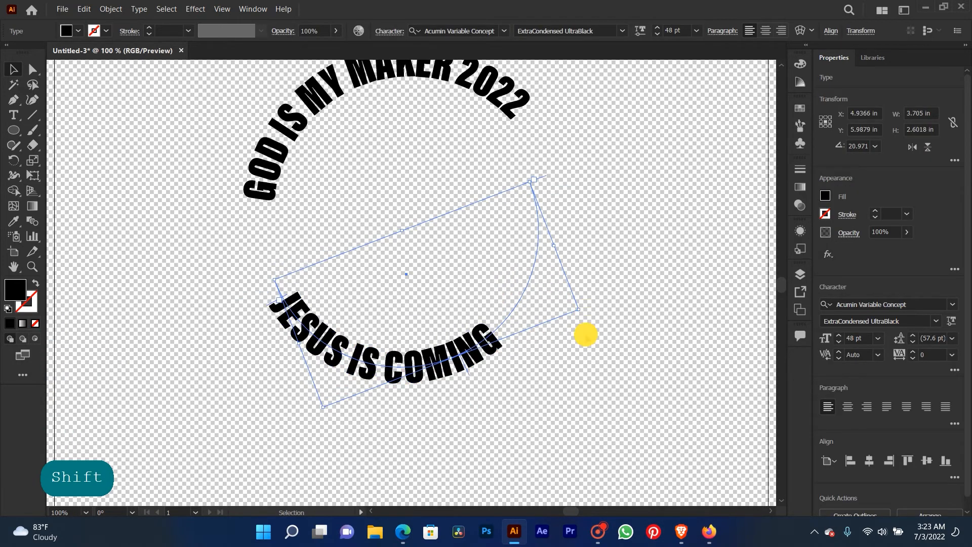
pyautogui.click(588, 338)
pyautogui.hotkey('ctrl', '-')
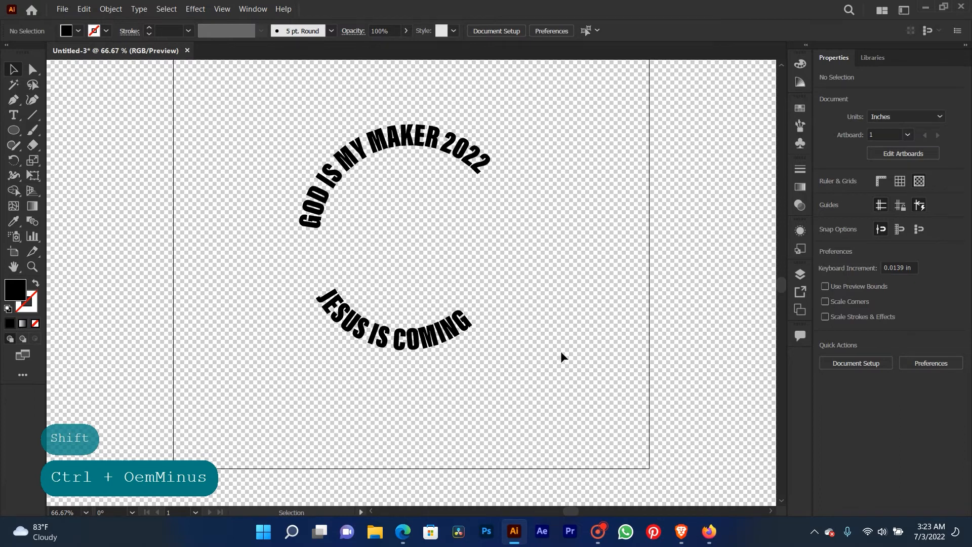
pyautogui.hotkey('ctrl', 'z')
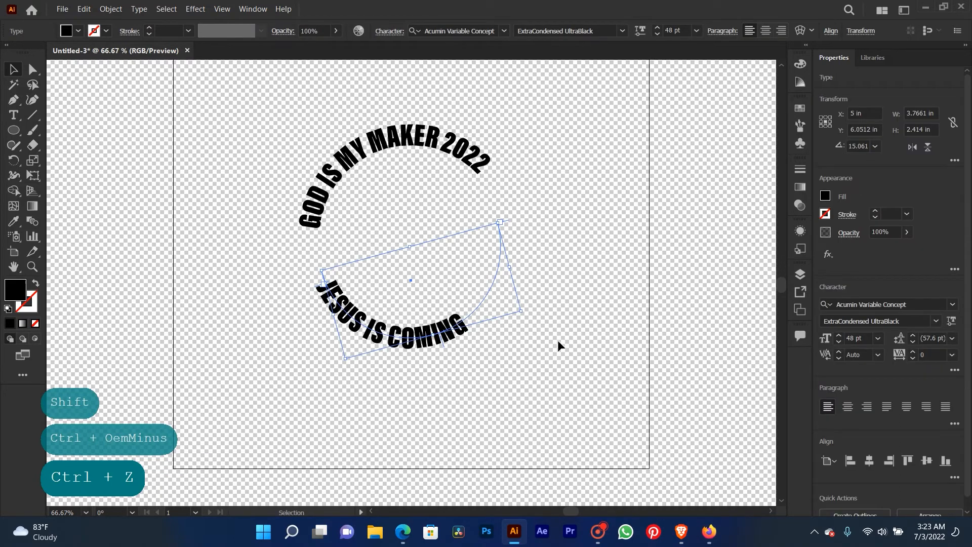
# - Rotate the lower arc text further counterclockwise and nudge it right, and rotate the upper arc text clockwise to level it
pyautogui.moveTo(527, 314); pyautogui.dragTo(531, 304)
pyautogui.moveTo(433, 334)
pyautogui.mouseDown()
pyautogui.moveTo(452, 337)
pyautogui.moveTo(438, 337)
pyautogui.mouseUp()
pyautogui.click(485, 135)
pyautogui.moveTo(508, 143); pyautogui.dragTo(524, 158)
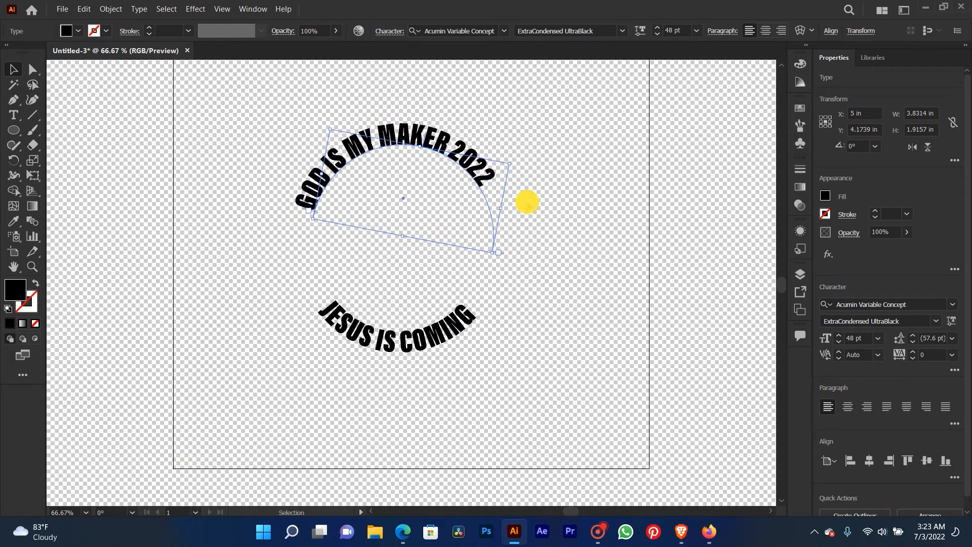
# - Slightly readjust the rotation of the lower arc text and nudge it a little to the left
pyautogui.click(454, 330)
pyautogui.moveTo(529, 290); pyautogui.dragTo(524, 291)
pyautogui.moveTo(445, 325); pyautogui.dragTo(440, 325)
pyautogui.click(555, 275)
# - Rotate the GOD IS MY MAKER 2022 arc text slightly further clockwise
pyautogui.click(494, 170)
pyautogui.moveTo(513, 161)
pyautogui.mouseDown()
pyautogui.moveTo(511, 175)
pyautogui.moveTo(523, 167)
pyautogui.mouseUp()
pyautogui.click(531, 191)
# - Fine-tune the lower arc text's rotation to about 24.8° and undo the extra nudge
pyautogui.hotkey('ctrl', '-')
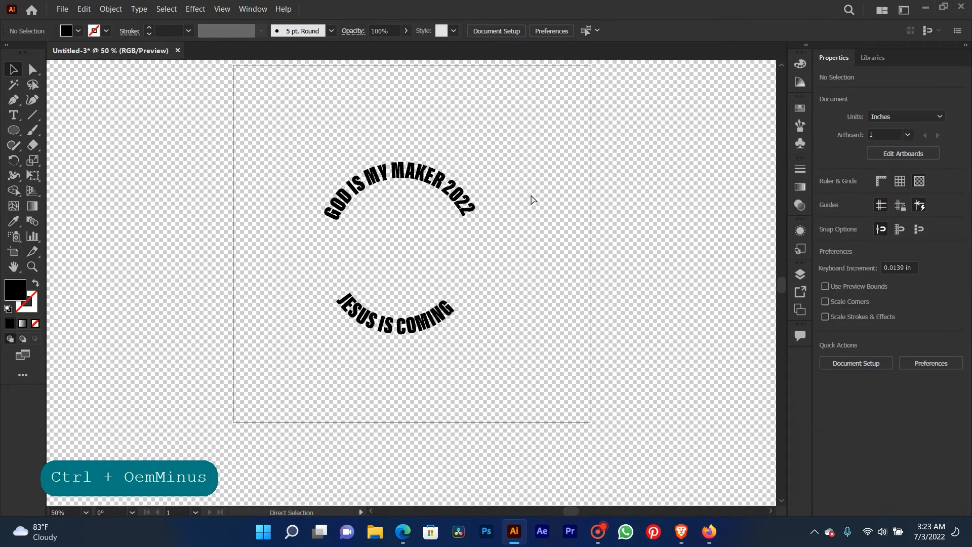
pyautogui.hotkey('ctrl', '+')
pyautogui.click(456, 324)
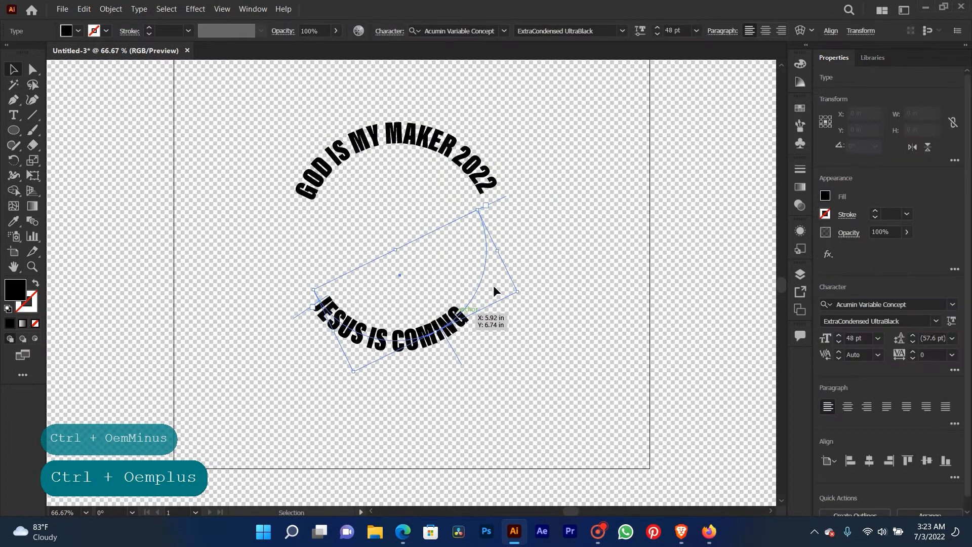
pyautogui.moveTo(521, 293); pyautogui.dragTo(518, 294)
pyautogui.moveTo(443, 325); pyautogui.dragTo(442, 327)
pyautogui.hotkey('ctrl', 'z')
pyautogui.click(582, 225)
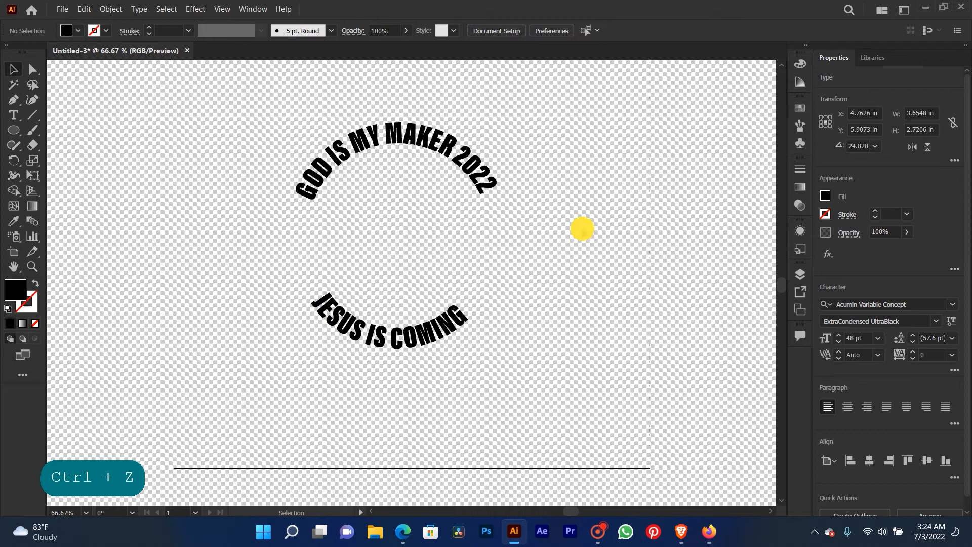
# - Draw a wide black rectangle in the gap between the upper and lower arc texts
pyautogui.moveTo(15, 130); pyautogui.dragTo(50, 129)
pyautogui.moveTo(283, 222); pyautogui.dragTo(514, 270)
pyautogui.click(12, 68)
pyautogui.click(607, 164)
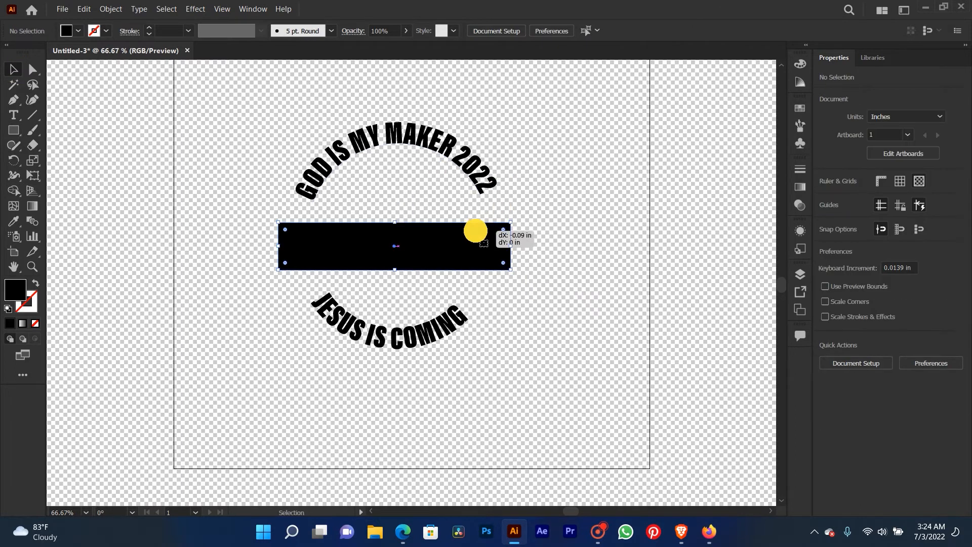
# - Enlarge the black rectangle between the arc texts to about 7.9 x 1.6 in and strongly round its corners
pyautogui.click(400, 224)
pyautogui.moveTo(399, 223); pyautogui.dragTo(399, 204)
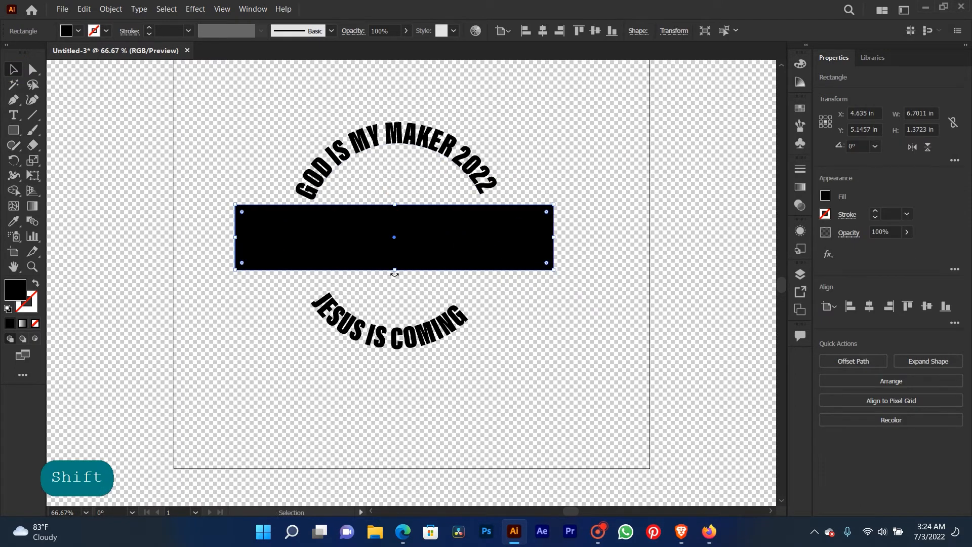
pyautogui.moveTo(395, 269); pyautogui.dragTo(396, 281)
pyautogui.moveTo(429, 248); pyautogui.dragTo(441, 252)
pyautogui.moveTo(586, 216); pyautogui.dragTo(562, 233)
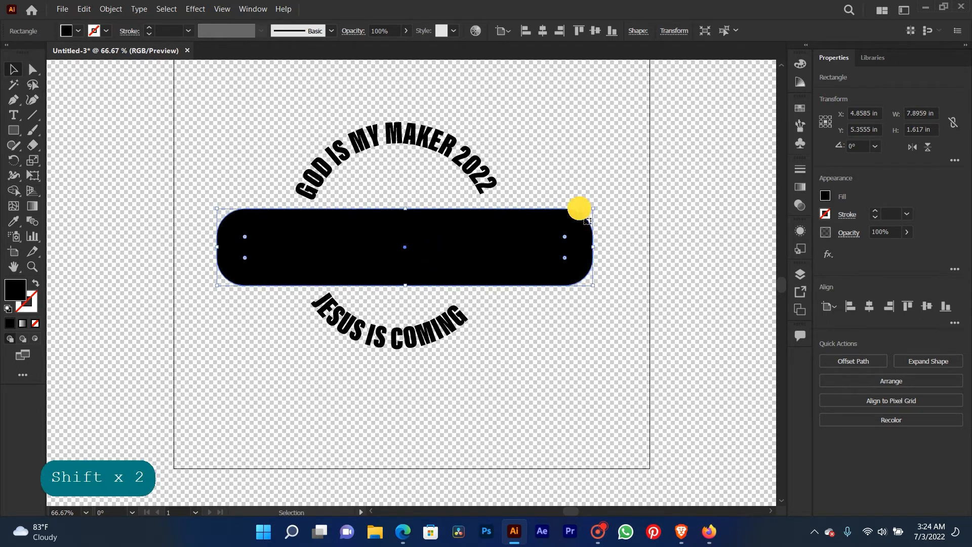
pyautogui.click(543, 191)
# - Make a slight rotation correction to the JESUS IS COMING arc text beneath the rounded bar
pyautogui.moveTo(564, 167); pyautogui.dragTo(568, 198)
pyautogui.click(464, 347)
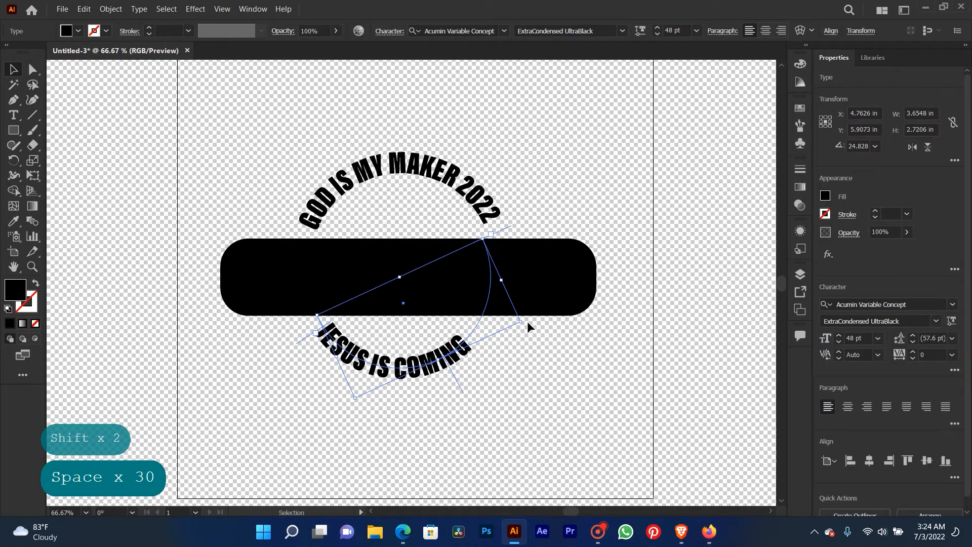
pyautogui.moveTo(522, 325); pyautogui.dragTo(524, 328)
pyautogui.click(545, 348)
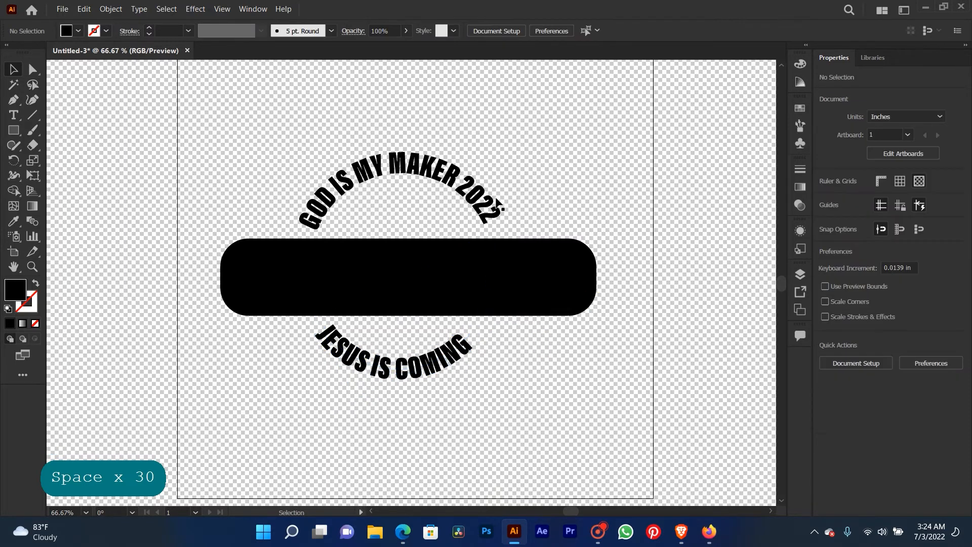
pyautogui.click(497, 203)
pyautogui.click(598, 209)
pyautogui.hotkey('ctrl', '-')
pyautogui.hotkey('ctrl', '-')
pyautogui.hotkey('ctrl', '+')
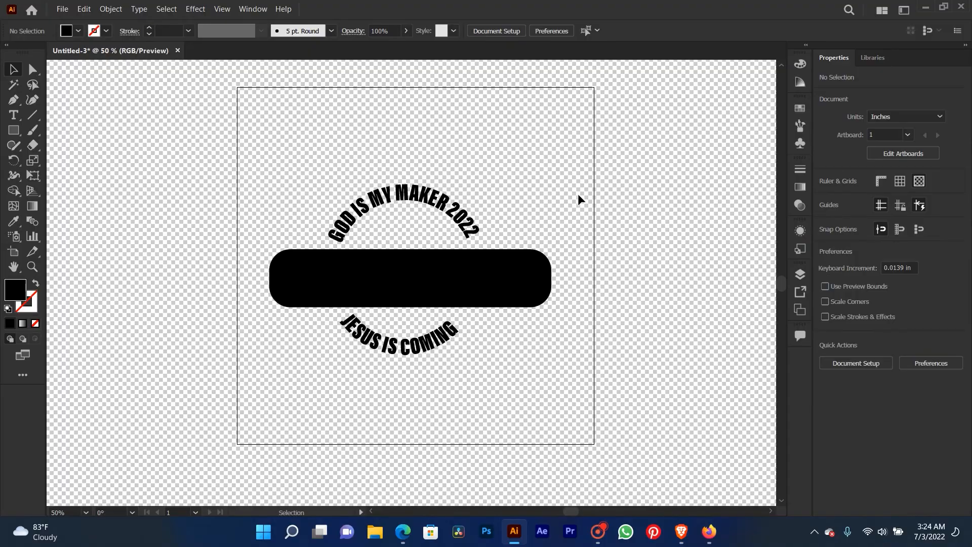
# - Close the curved text document without saving it and create a new blank document
pyautogui.click(177, 51)
pyautogui.click(547, 280)
pyautogui.hotkey('ctrl', 'n')
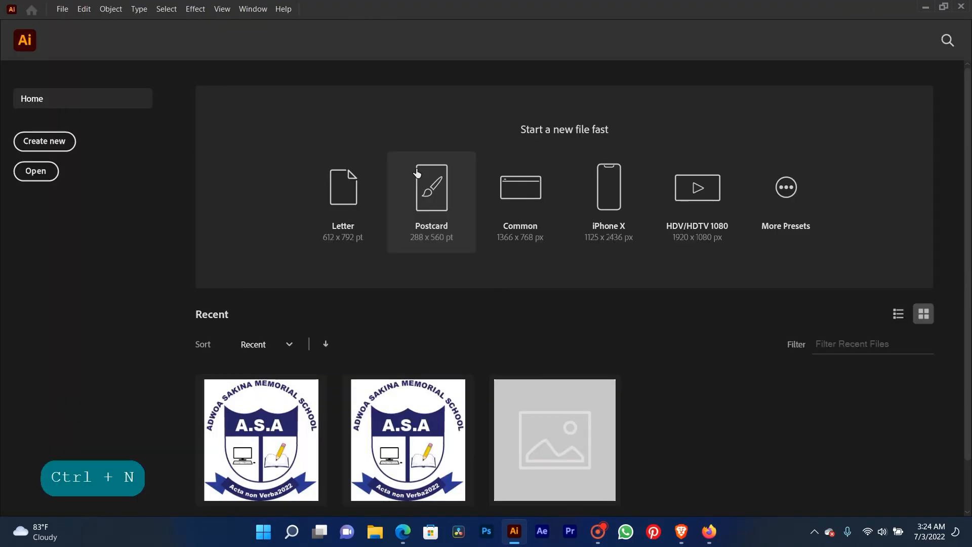
pyautogui.click(731, 460)
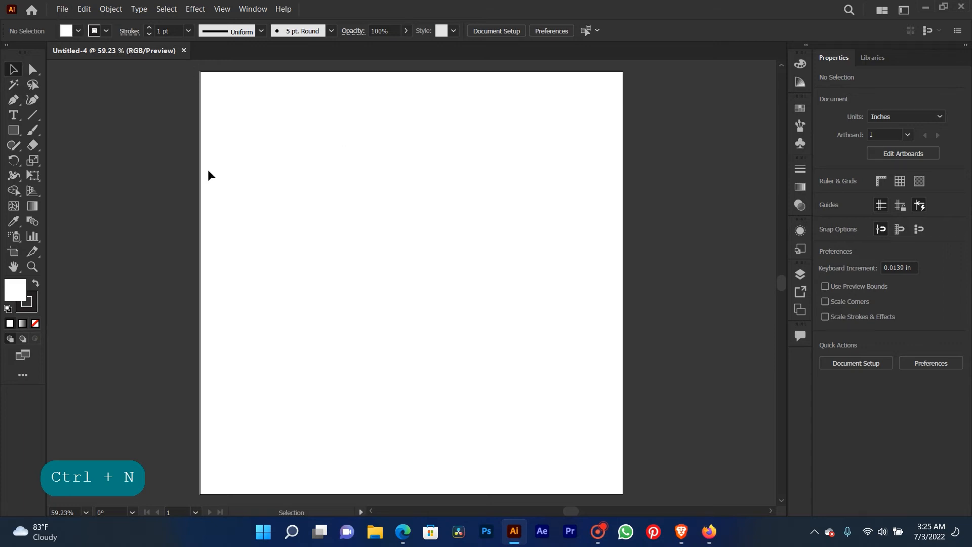
pyautogui.click(111, 9)
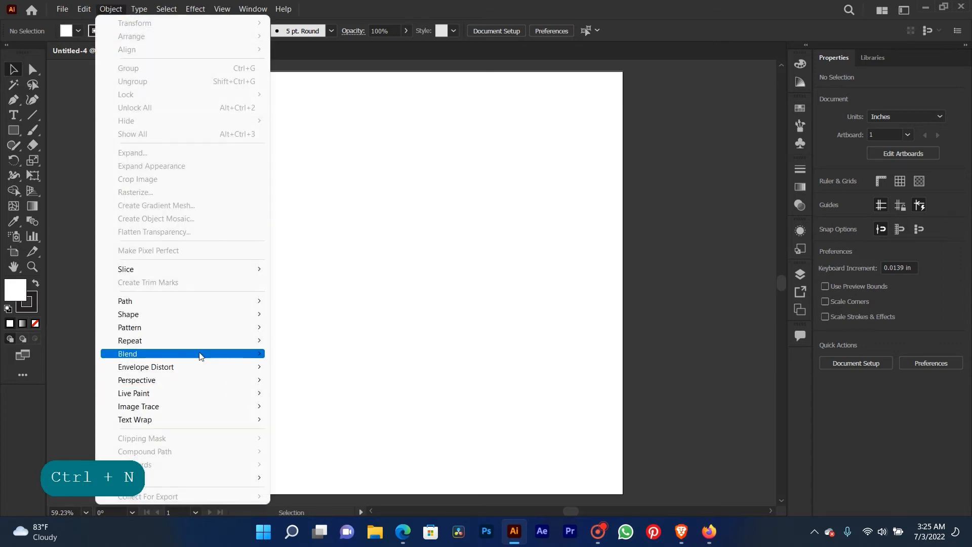
pyautogui.moveTo(201, 355)
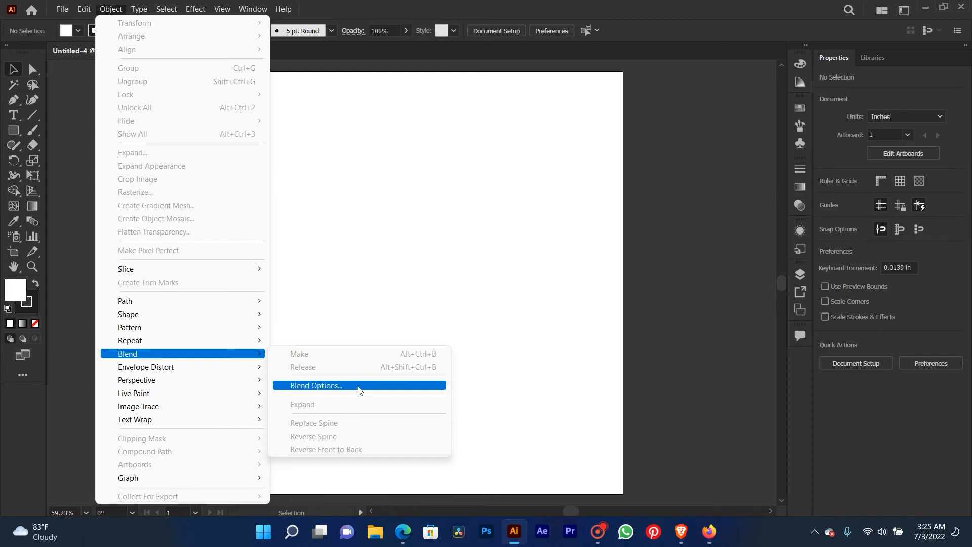
pyautogui.click(430, 236)
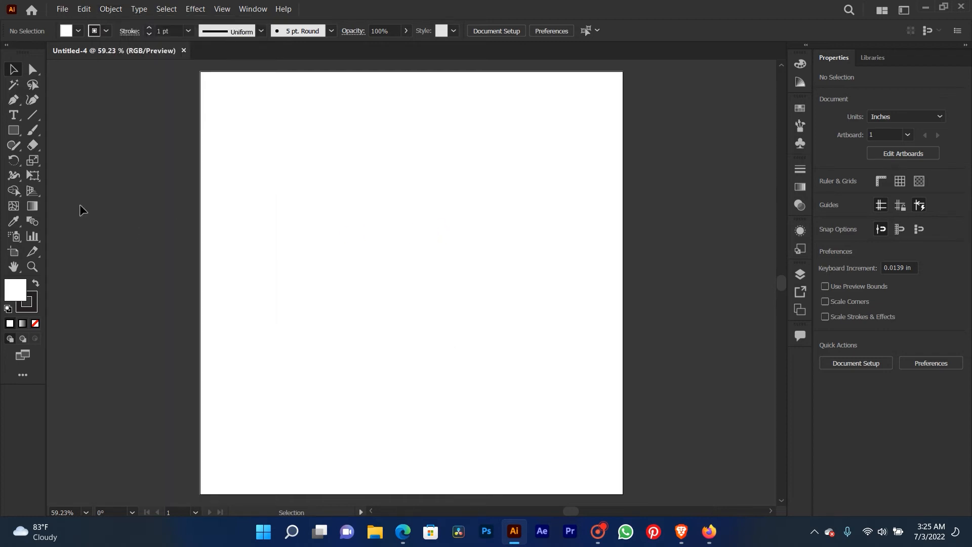
pyautogui.click(12, 130)
pyautogui.moveTo(272, 193); pyautogui.dragTo(315, 235)
pyautogui.hotkey('ctrl', 'z')
# - Draw a circle about 1.31 in across in the artboard's upper left area and fill it with green
pyautogui.moveTo(9, 126); pyautogui.dragTo(48, 159)
pyautogui.moveTo(249, 161)
pyautogui.mouseDown()
pyautogui.moveTo(319, 212)
pyautogui.moveTo(302, 198)
pyautogui.moveTo(304, 207)
pyautogui.mouseUp()
pyautogui.click(826, 196)
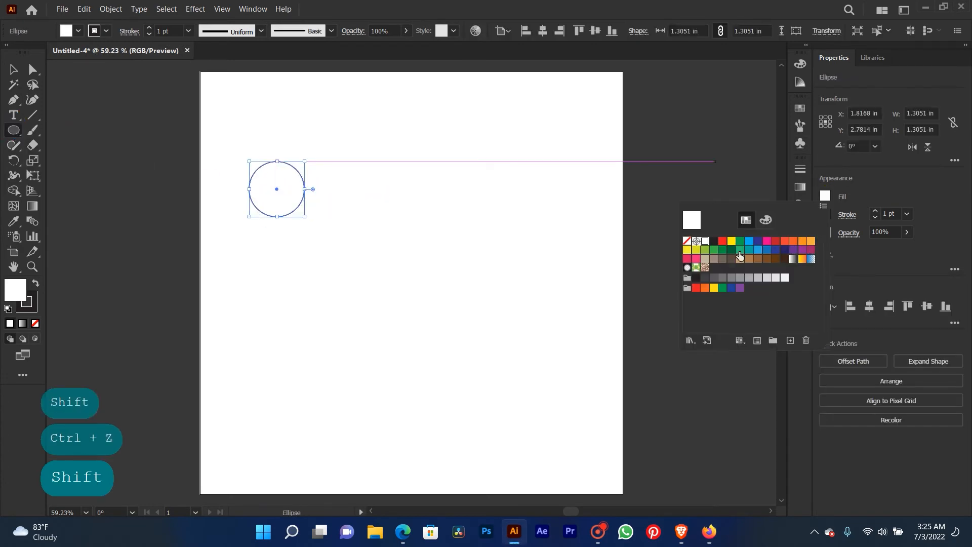
pyautogui.click(741, 243)
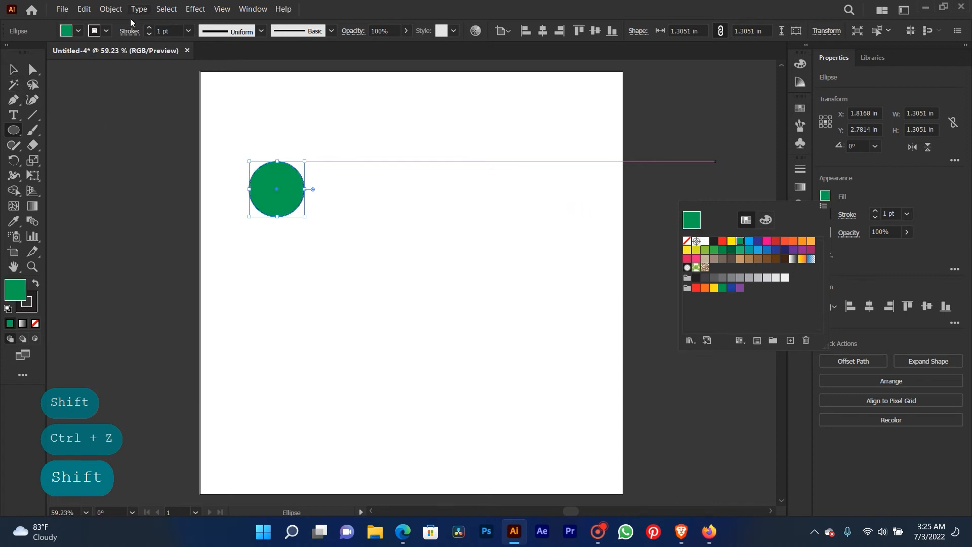
# - Set the green circle's stroke to None
pyautogui.click(106, 30)
pyautogui.click(8, 53)
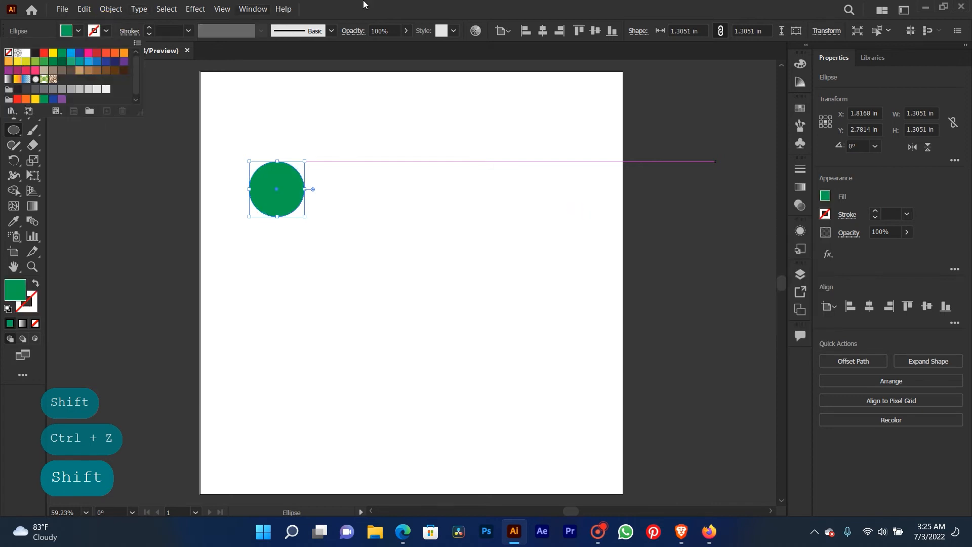
pyautogui.click(313, 76)
pyautogui.click(9, 72)
pyautogui.click(307, 122)
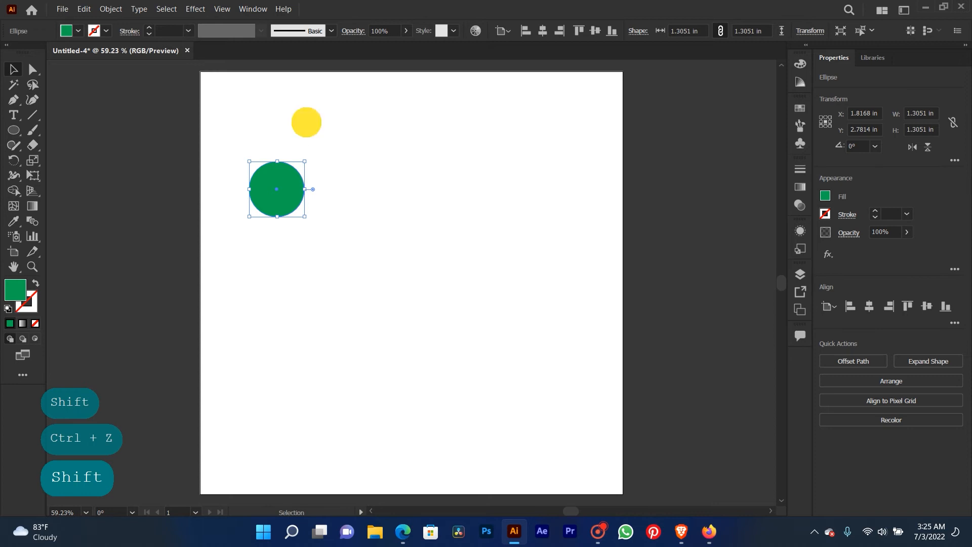
# - Duplicate the green circle horizontally to its right at about X 6.13 in and fill the copy with light green
pyautogui.moveTo(295, 191); pyautogui.dragTo(309, 189)
pyautogui.moveTo(453, 192); pyautogui.dragTo(455, 193)
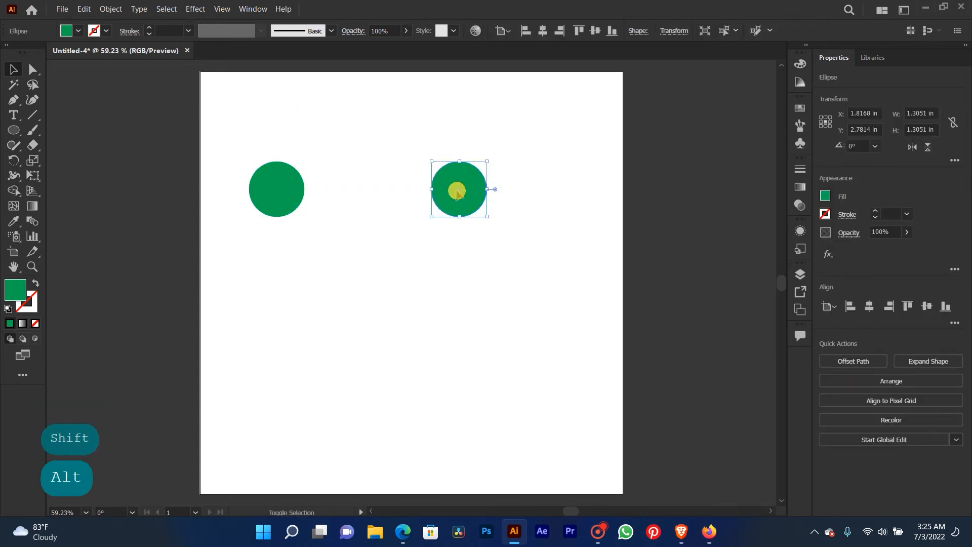
pyautogui.click(824, 196)
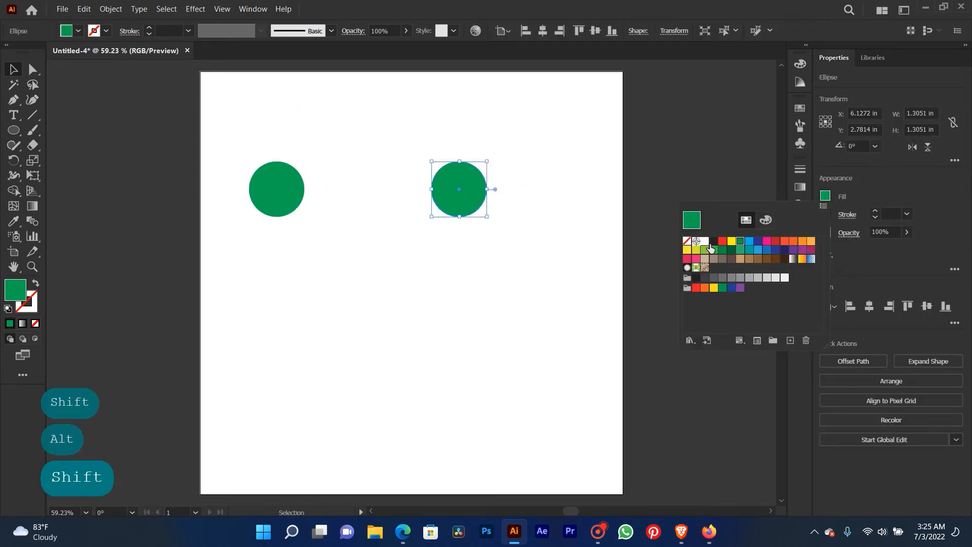
pyautogui.click(705, 250)
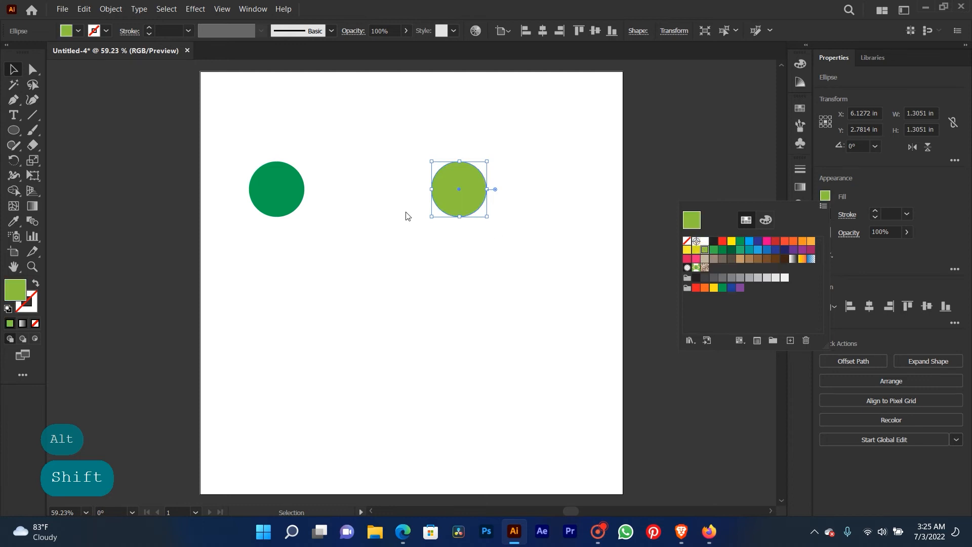
# - Select both circles and set the blend spacing to Smooth Color
pyautogui.click(523, 139)
pyautogui.click(534, 150)
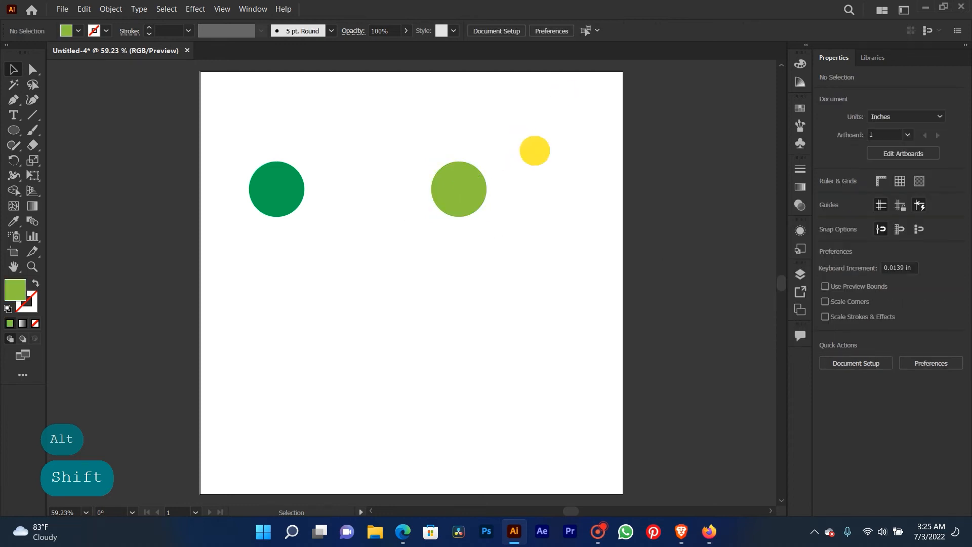
pyautogui.moveTo(585, 146); pyautogui.dragTo(233, 239)
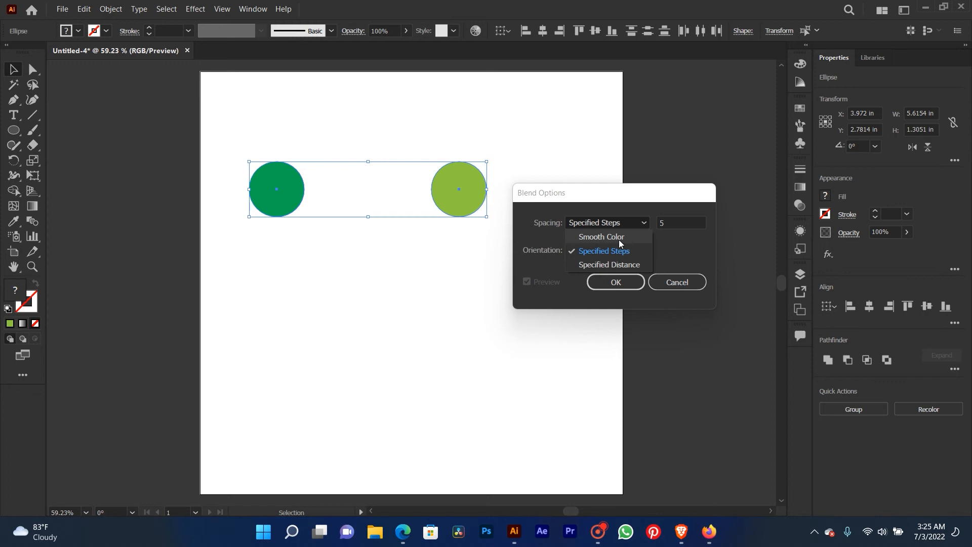
pyautogui.click(619, 238)
pyautogui.click(599, 279)
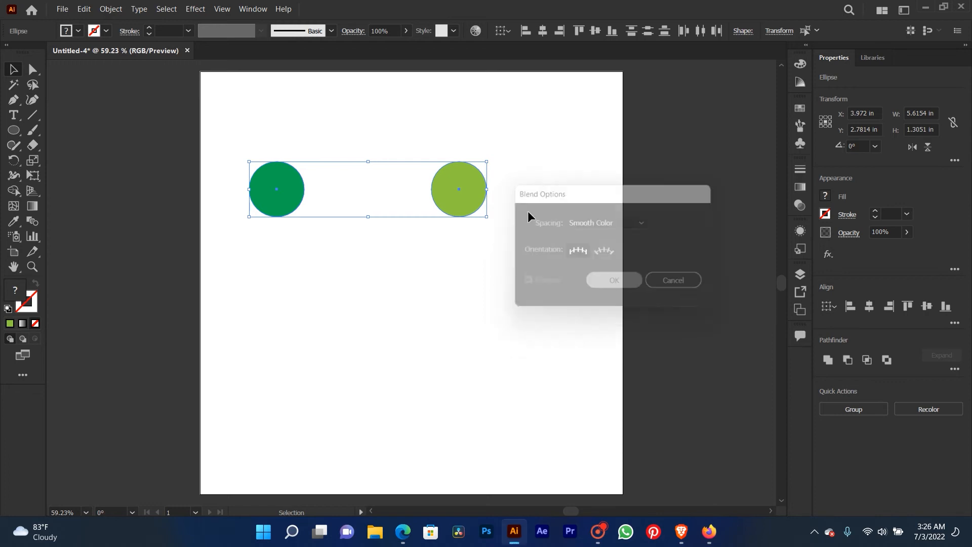
# - Make a blend between the green and light green circles
pyautogui.click(542, 158)
pyautogui.moveTo(577, 137); pyautogui.dragTo(172, 235)
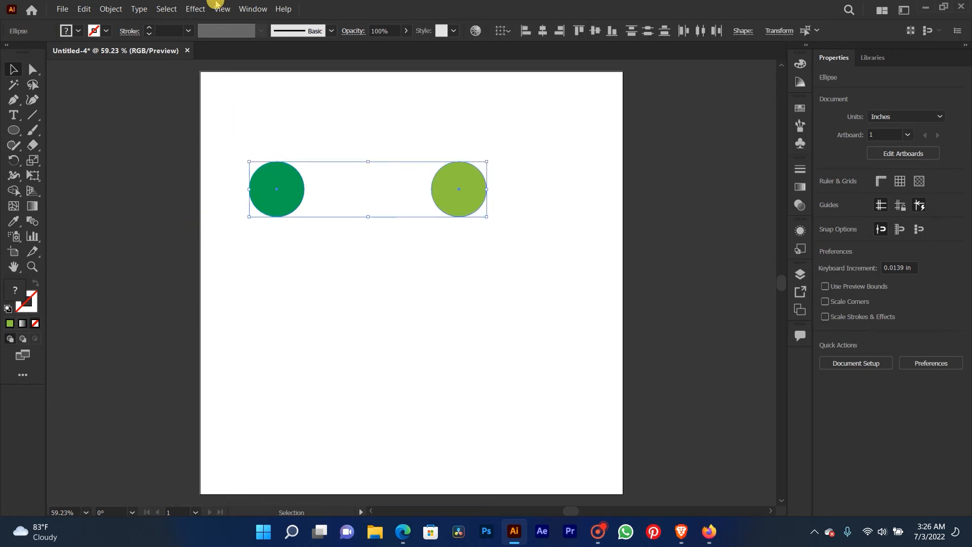
pyautogui.click(111, 9)
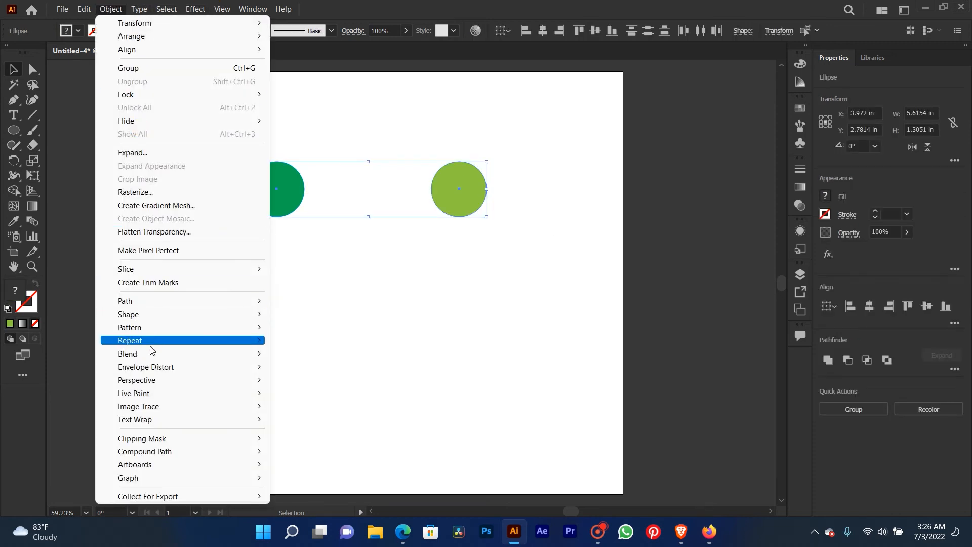
pyautogui.moveTo(152, 353)
pyautogui.click(312, 353)
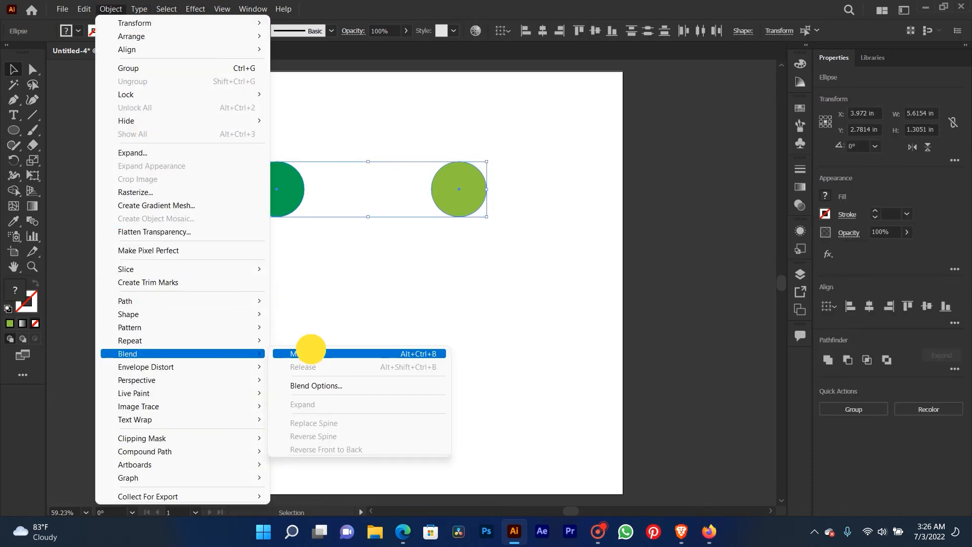
pyautogui.click(584, 186)
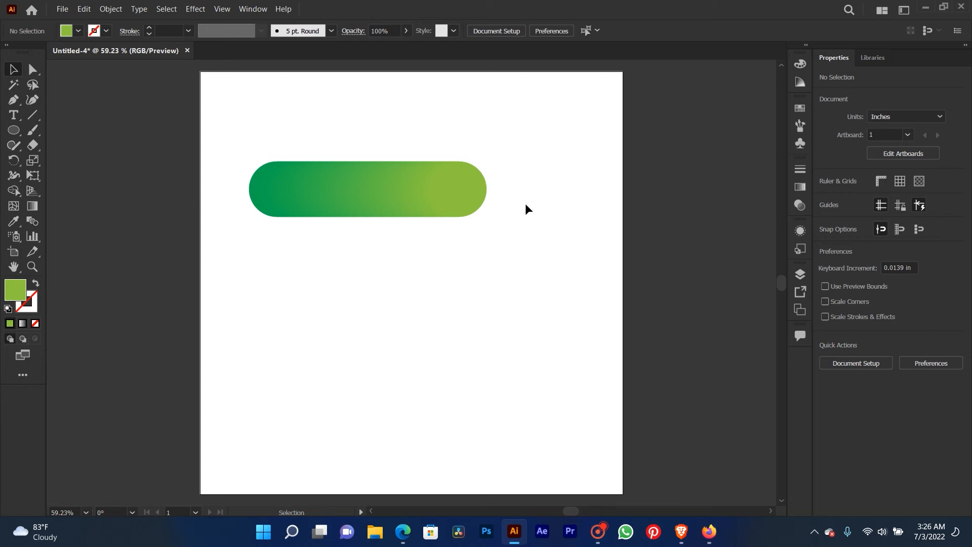
# - Draw a light green circle about 1.62 in across below the left end of the smooth blend
pyautogui.click(13, 131)
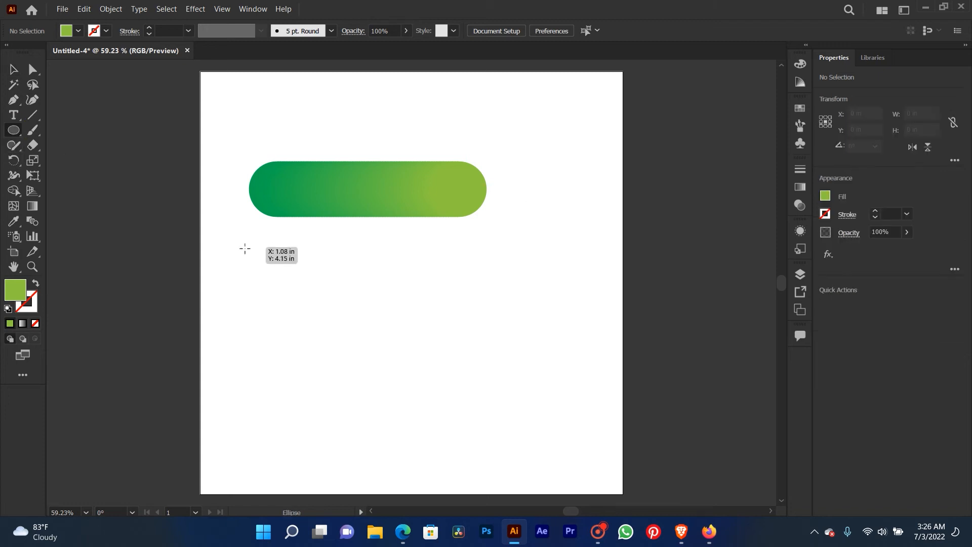
pyautogui.moveTo(245, 249)
pyautogui.mouseDown()
pyautogui.moveTo(393, 330)
pyautogui.moveTo(284, 278)
pyautogui.moveTo(314, 318)
pyautogui.mouseUp()
pyautogui.click(451, 266)
pyautogui.press('shift')
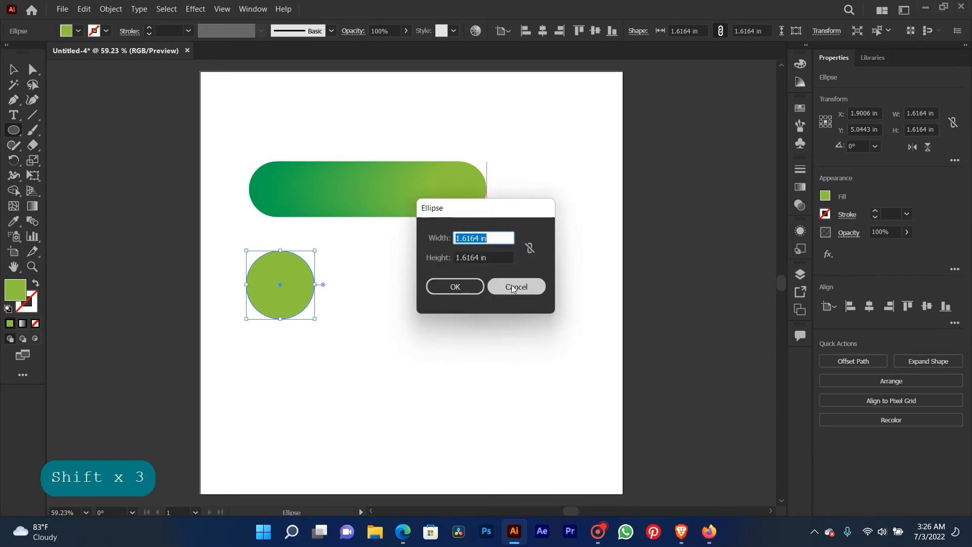
pyautogui.click(514, 284)
# - Draw a second circle about 1.53 in across to the right of the new one and fill it with yellow
pyautogui.moveTo(475, 262)
pyautogui.mouseDown()
pyautogui.moveTo(554, 311)
pyautogui.moveTo(540, 295)
pyautogui.mouseUp()
pyautogui.press('shift')
pyautogui.click(826, 196)
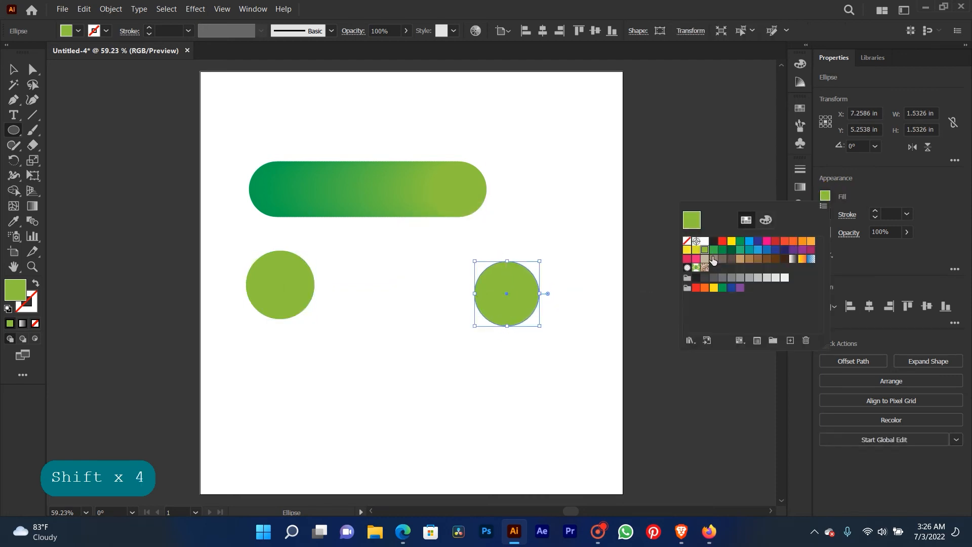
pyautogui.click(696, 250)
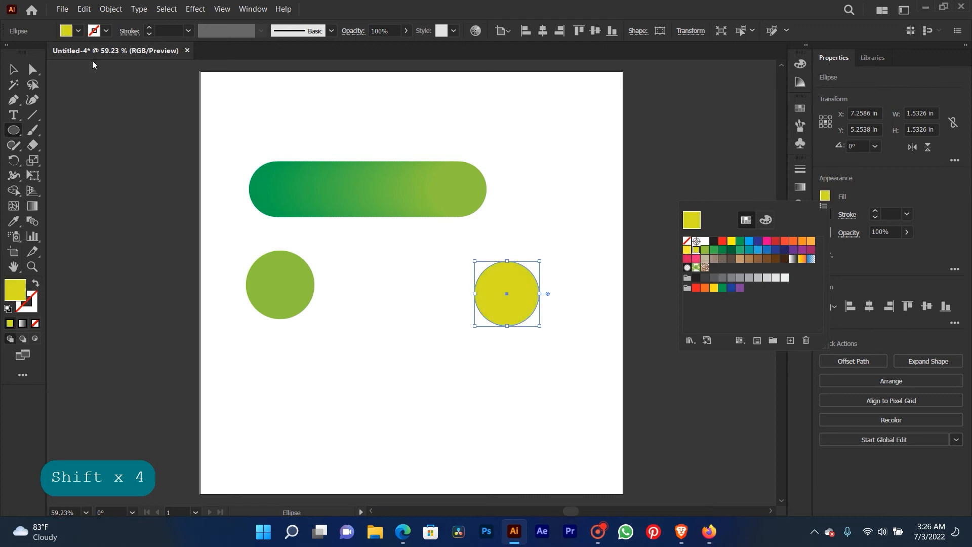
# - Select the light green and yellow circles and set the blend spacing to Specified Steps with 5 steps
pyautogui.click(15, 70)
pyautogui.click(16, 64)
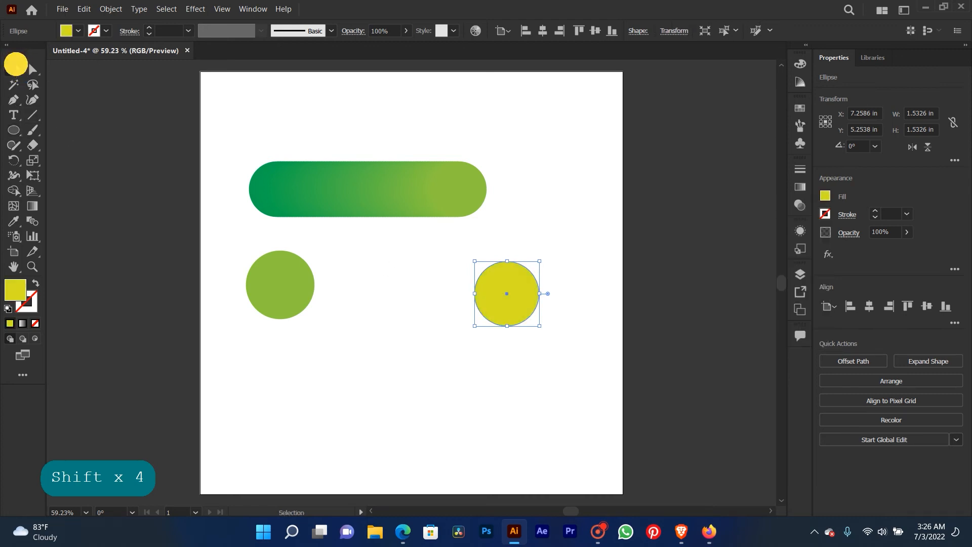
pyautogui.moveTo(579, 249); pyautogui.dragTo(202, 354)
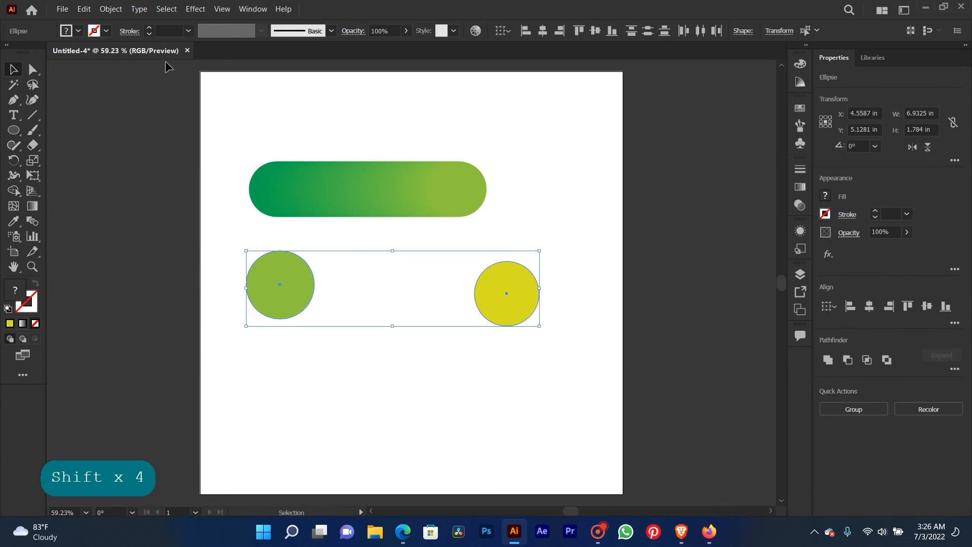
pyautogui.click(111, 9)
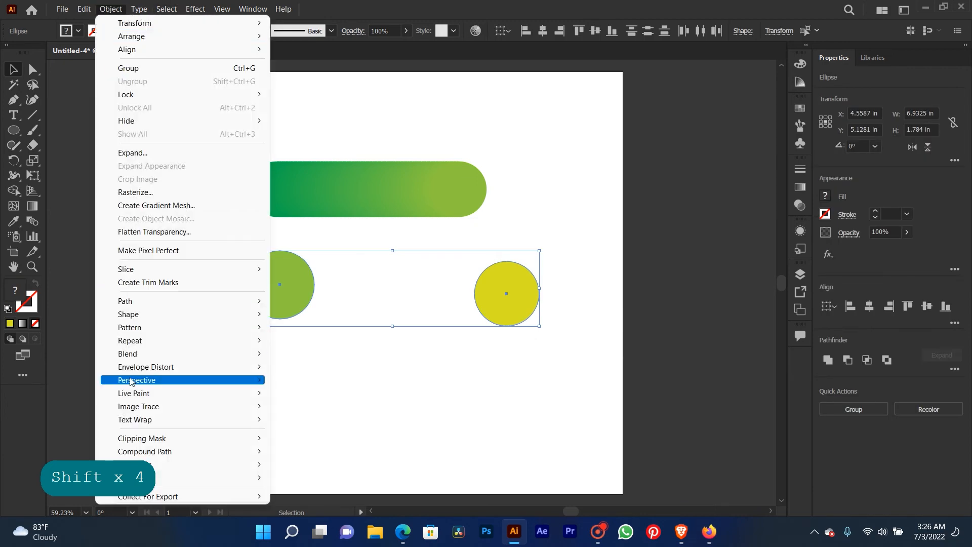
pyautogui.moveTo(152, 353)
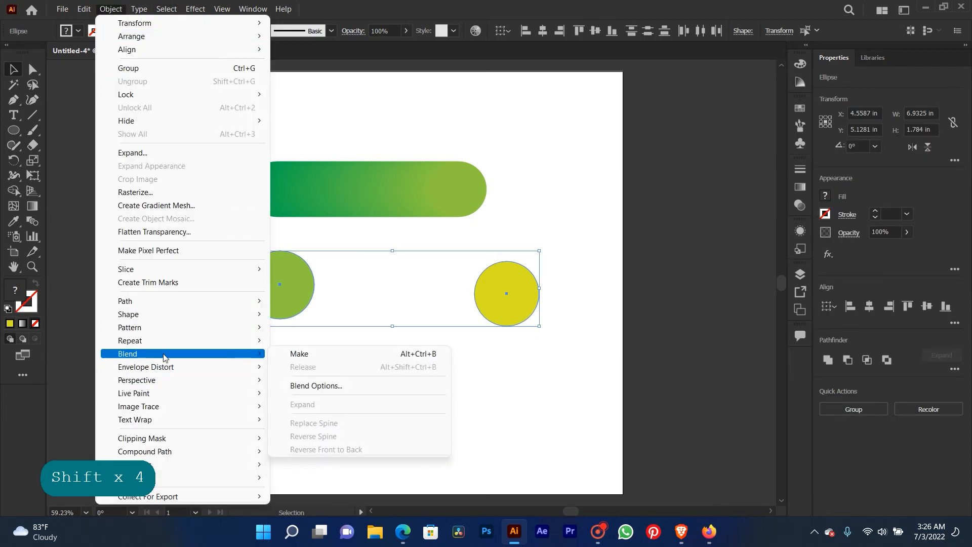
pyautogui.click(314, 384)
pyautogui.click(609, 222)
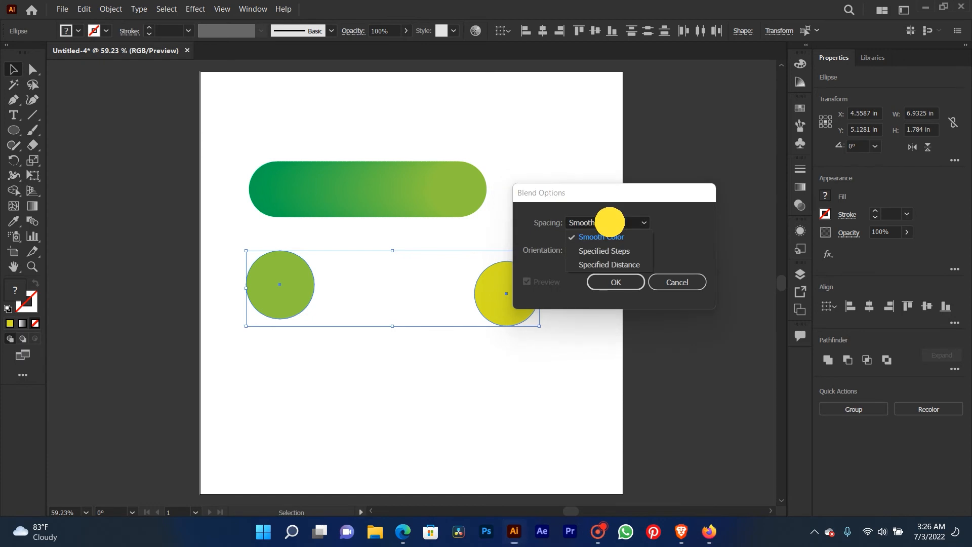
pyautogui.click(605, 254)
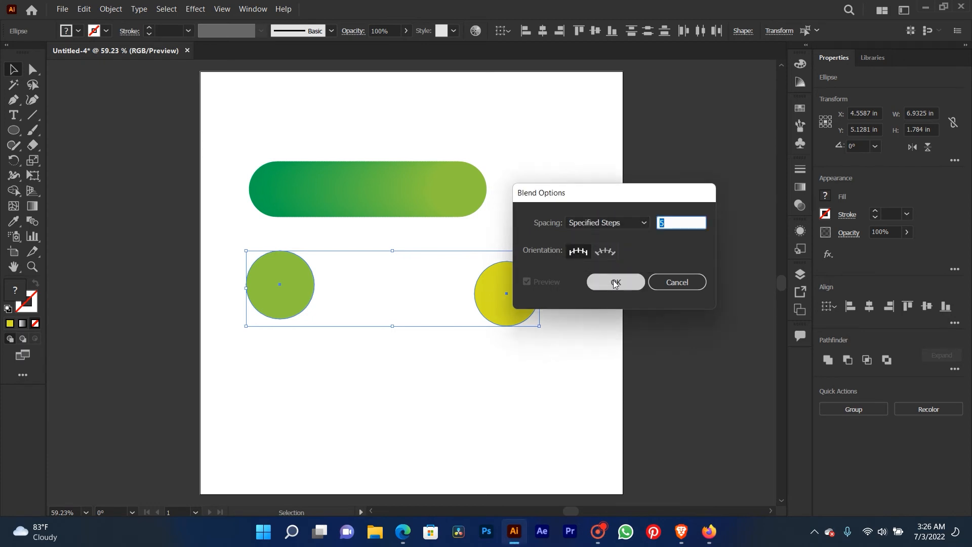
pyautogui.click(615, 283)
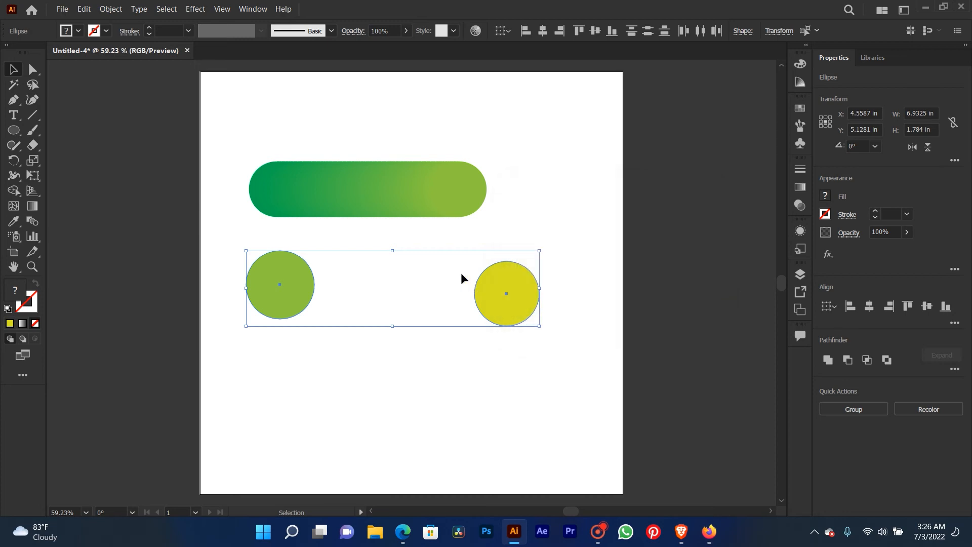
# - Make a blend between the light green and yellow circles and move both blends up the artboard
pyautogui.click(105, 10)
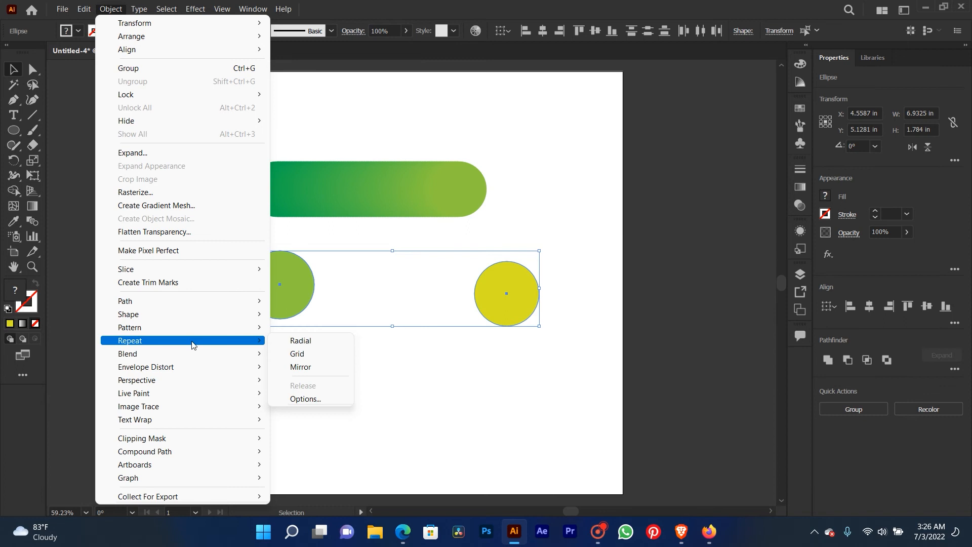
pyautogui.moveTo(193, 354)
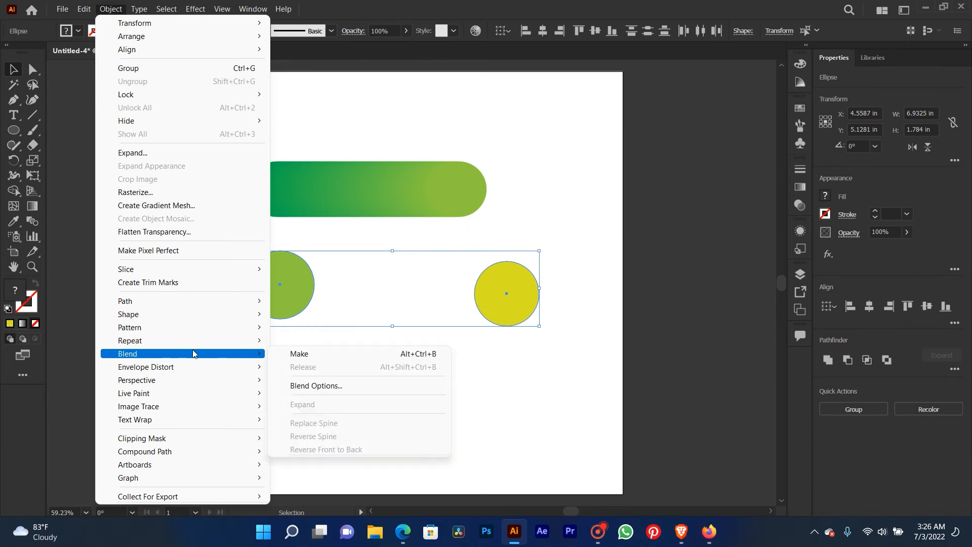
pyautogui.click(291, 354)
pyautogui.click(570, 294)
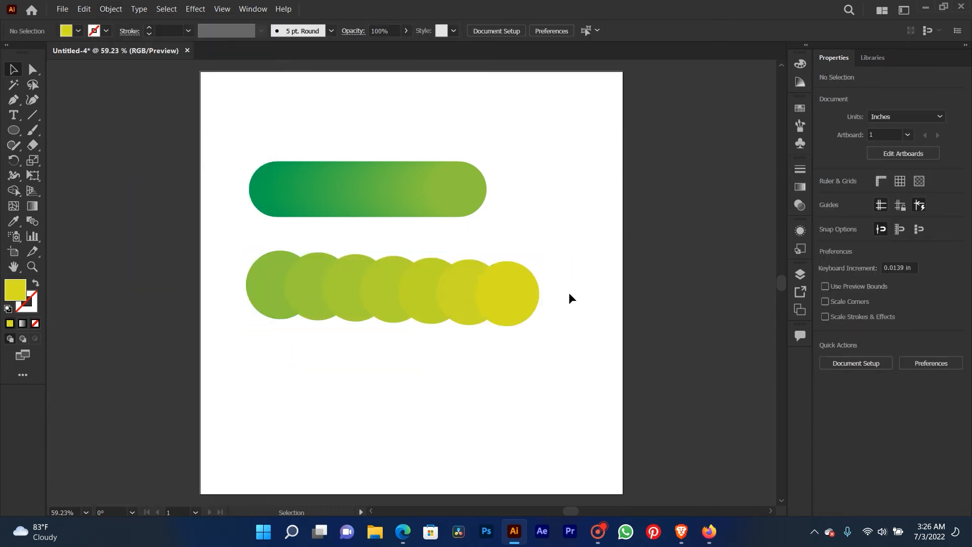
pyautogui.moveTo(512, 308); pyautogui.dragTo(535, 277)
pyautogui.keyDown('shift'); pyautogui.click(528, 265); pyautogui.keyUp('shift')
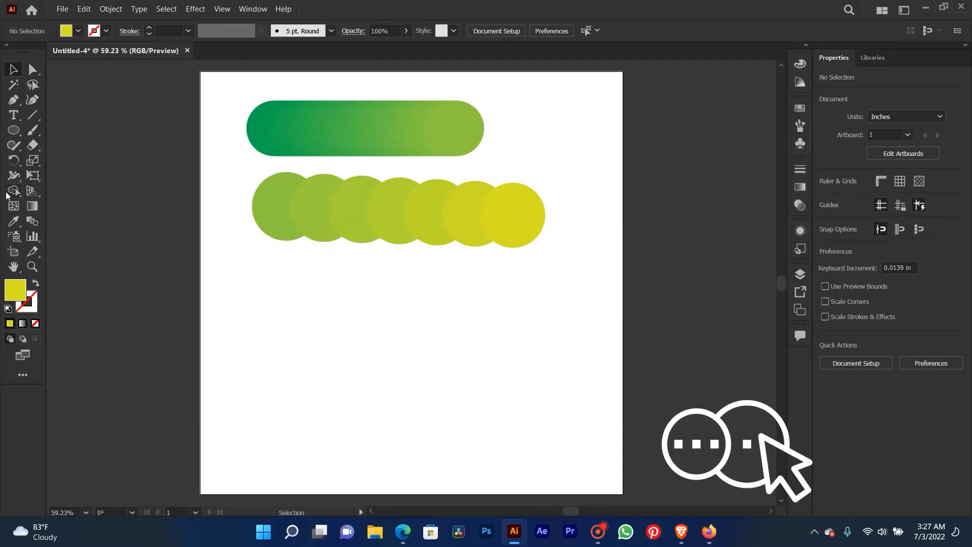
pyautogui.click(8, 192)
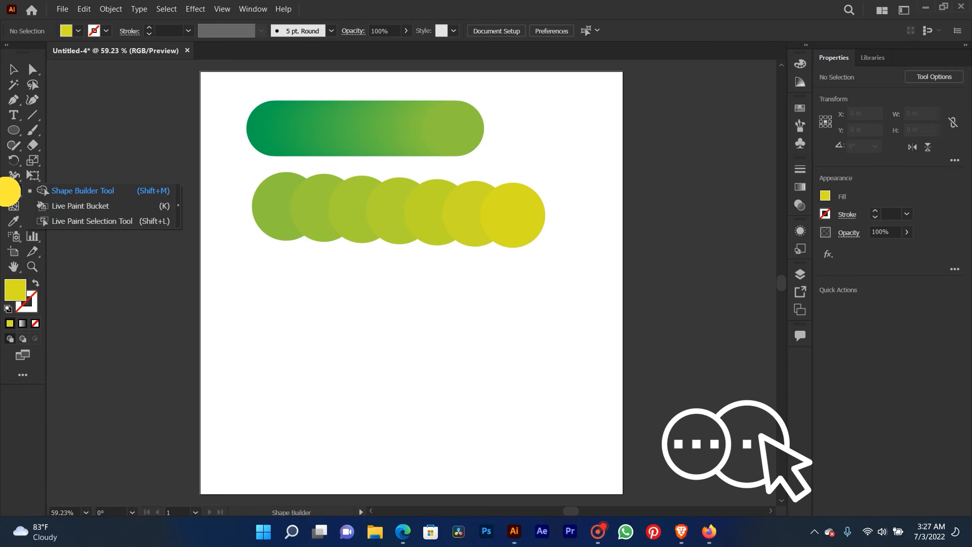
pyautogui.click(15, 191)
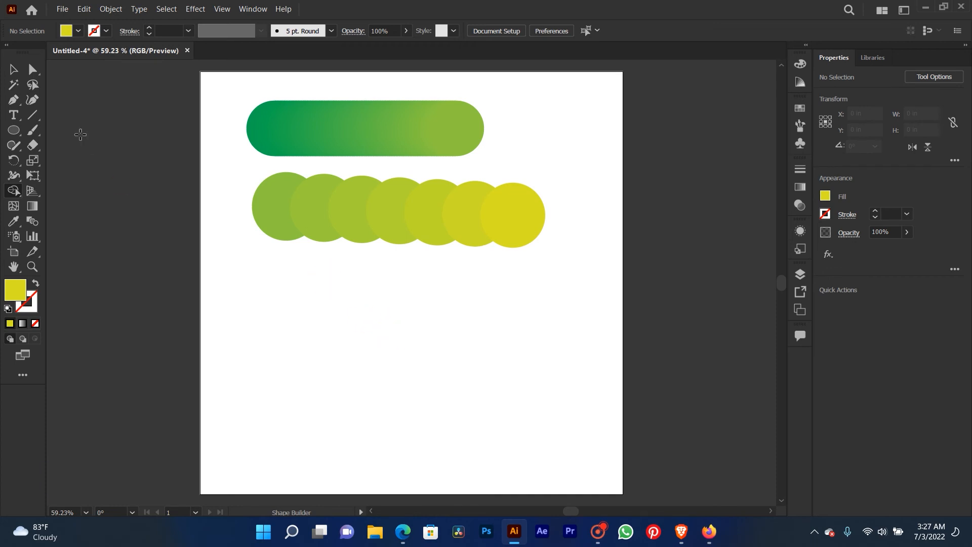
# - Draw a yellow circle about 1.86 in across in the empty area below the two blends
pyautogui.press('shift')
pyautogui.press('shift')
pyautogui.press('shift')
pyautogui.press('shift')
pyautogui.press('shift')
pyautogui.press('shift')
pyautogui.click(15, 130)
pyautogui.moveTo(313, 292)
pyautogui.mouseDown()
pyautogui.moveTo(400, 378)
pyautogui.moveTo(391, 370)
pyautogui.mouseUp()
pyautogui.moveTo(486, 306); pyautogui.dragTo(390, 360)
pyautogui.hotkey('ctrl', 'z')
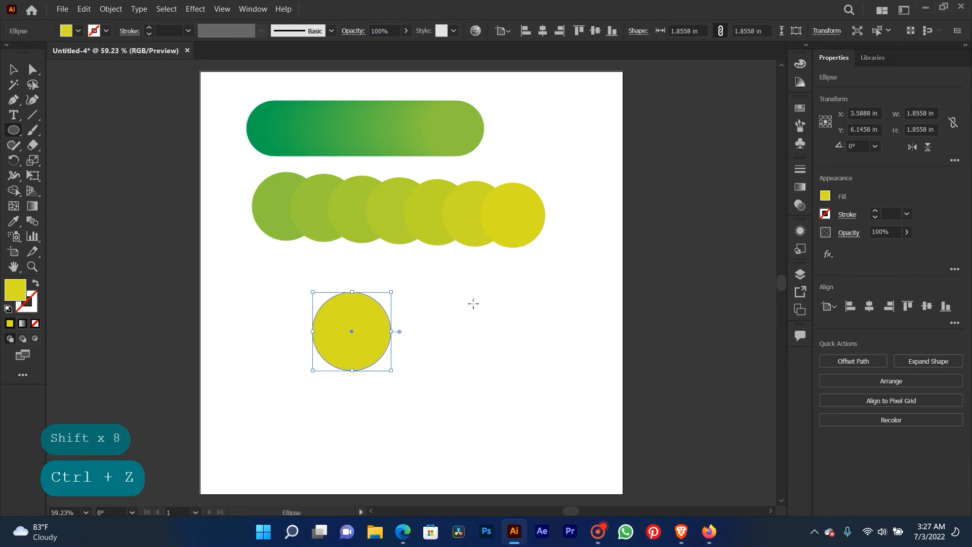
# - Duplicate the yellow circle to the right and copy the pair below, forming a two-by-two grid of touching circles
pyautogui.click(14, 71)
pyautogui.moveTo(344, 333); pyautogui.dragTo(419, 336)
pyautogui.moveTo(538, 287); pyautogui.dragTo(344, 440)
pyautogui.click(496, 310)
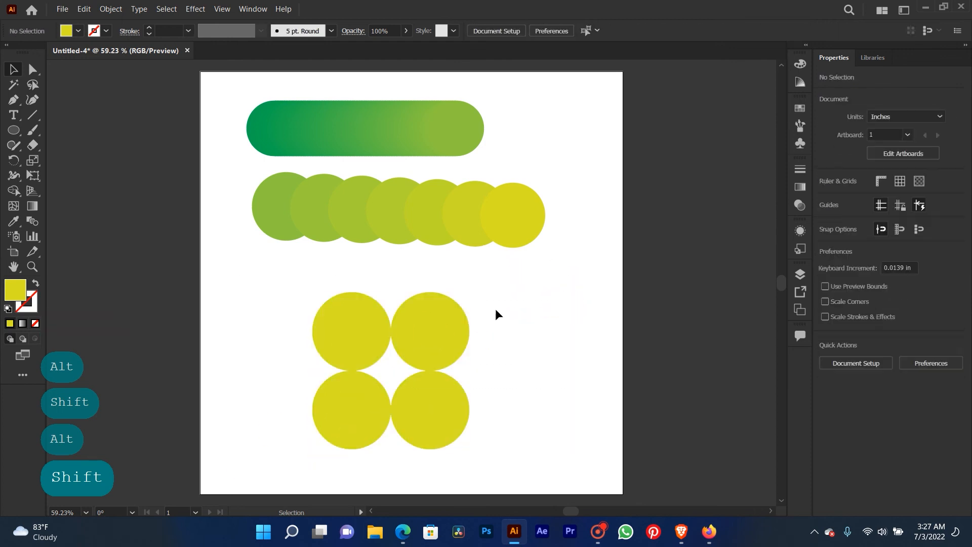
# - Fill the grid's upper right circle with red
pyautogui.click(422, 341)
pyautogui.click(825, 197)
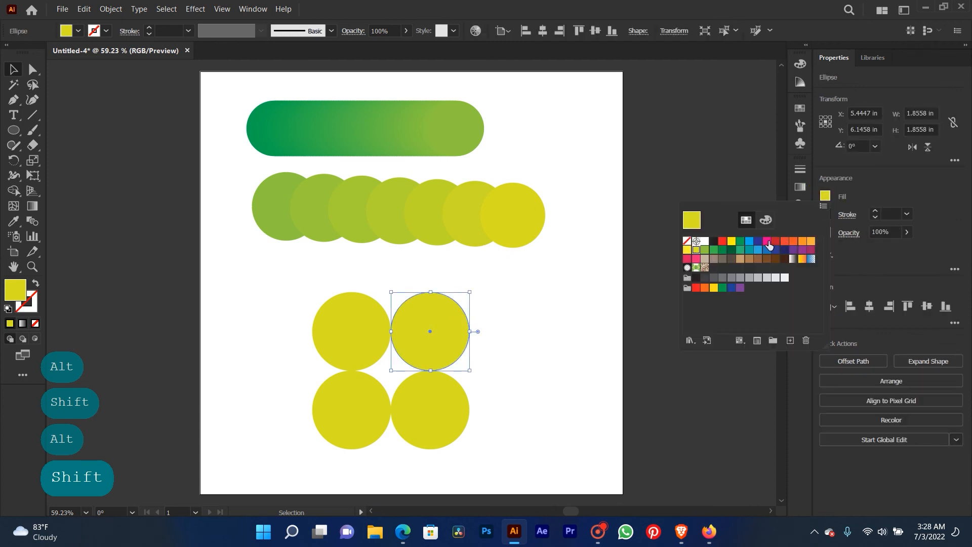
pyautogui.click(776, 242)
pyautogui.click(521, 289)
pyautogui.click(510, 278)
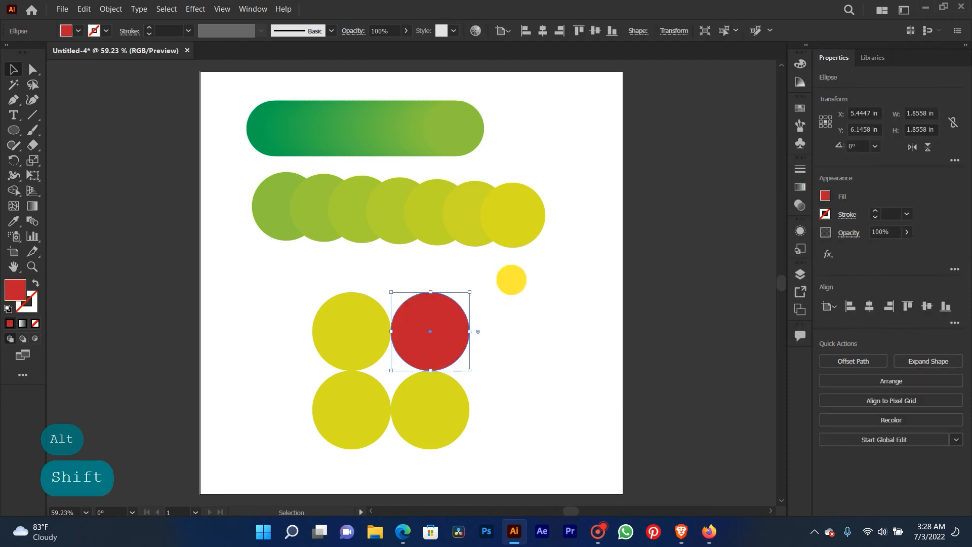
# - Fill the grid's lower left circle with dark green
pyautogui.click(370, 402)
pyautogui.click(825, 196)
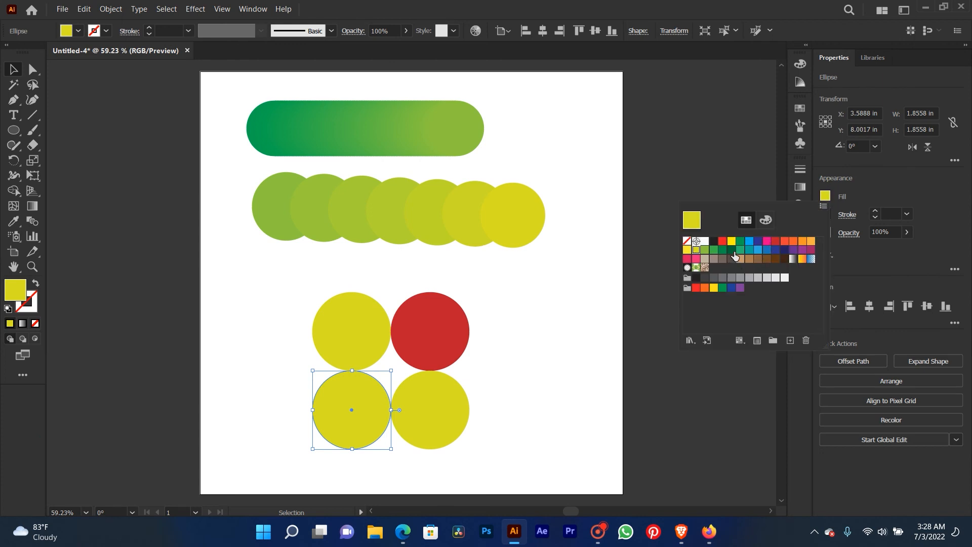
pyautogui.click(733, 251)
pyautogui.click(505, 279)
pyautogui.click(546, 291)
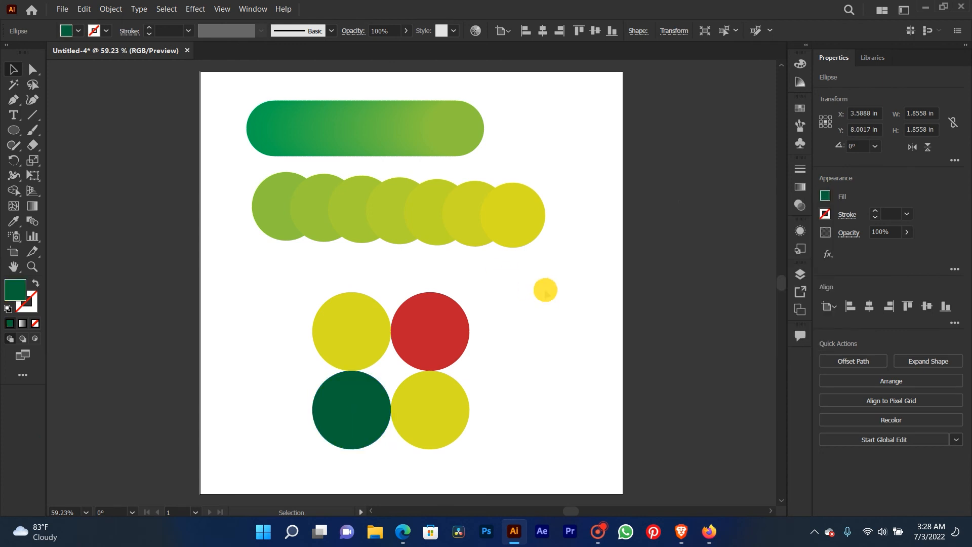
# - Fill the grid's lower right circle with teal green
pyautogui.click(447, 407)
pyautogui.click(825, 196)
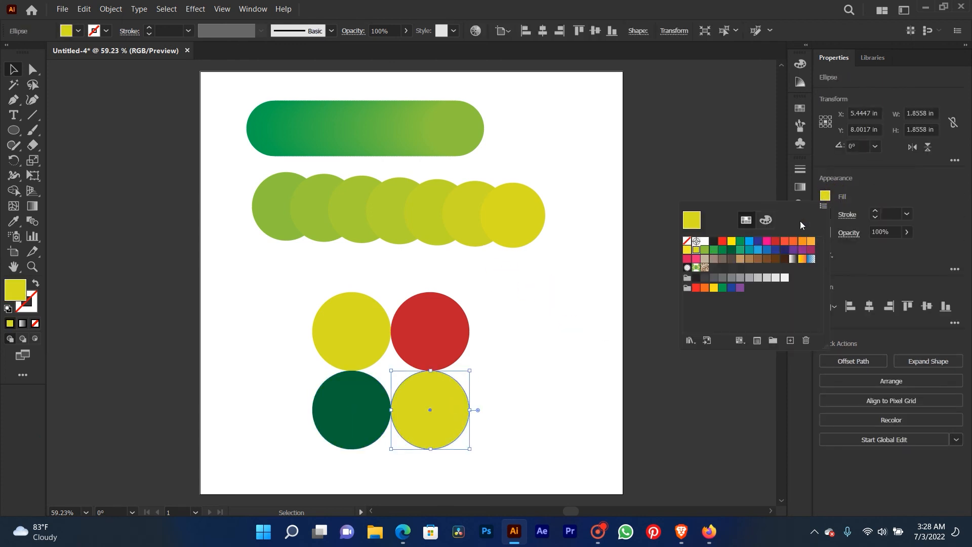
pyautogui.click(740, 256)
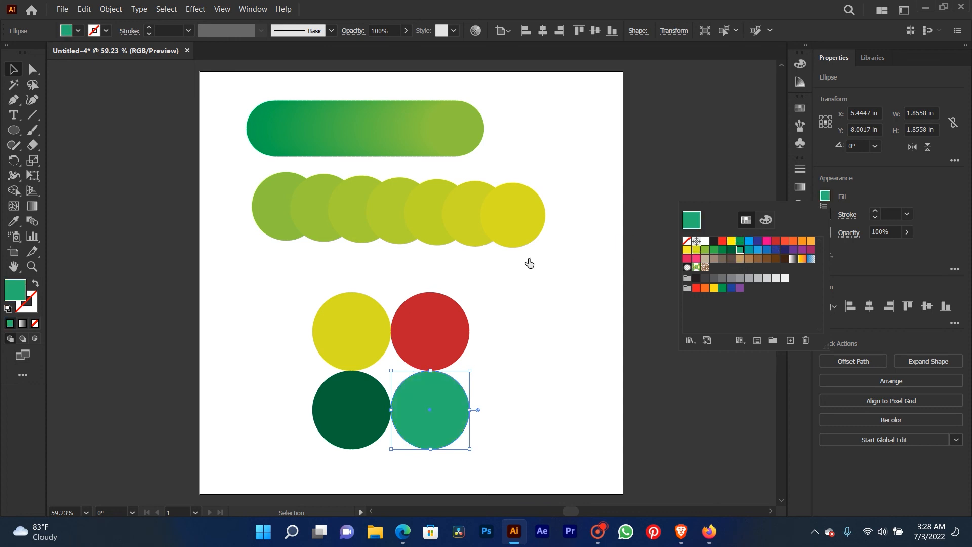
pyautogui.click(549, 275)
pyautogui.click(573, 274)
# - Merge all four touching circles into a single shape with the Shape Builder tool
pyautogui.moveTo(245, 464); pyautogui.dragTo(420, 298)
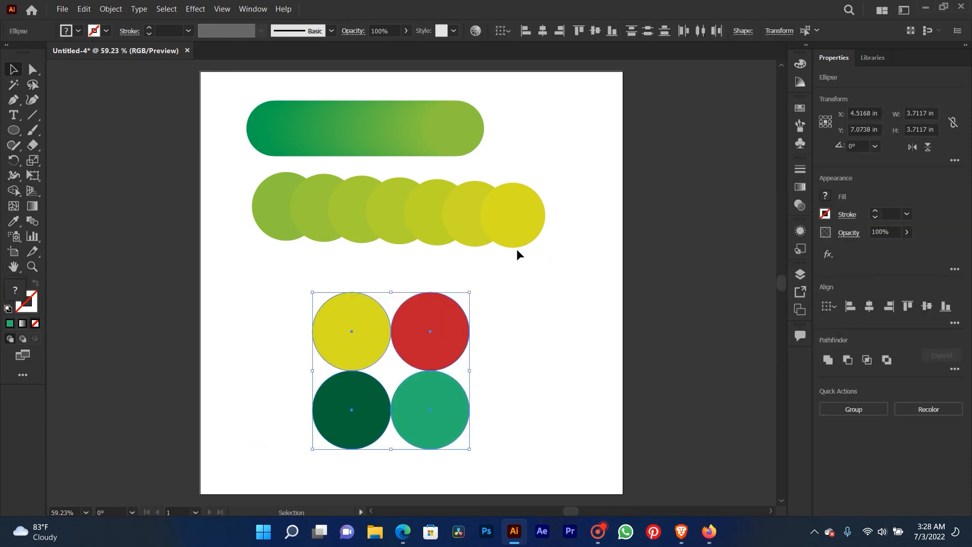
pyautogui.click(20, 191)
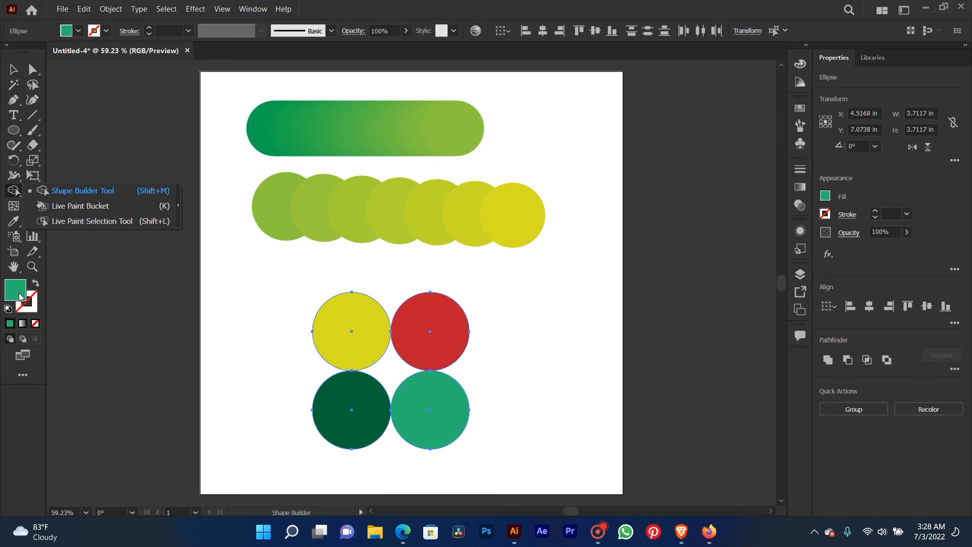
pyautogui.click(75, 191)
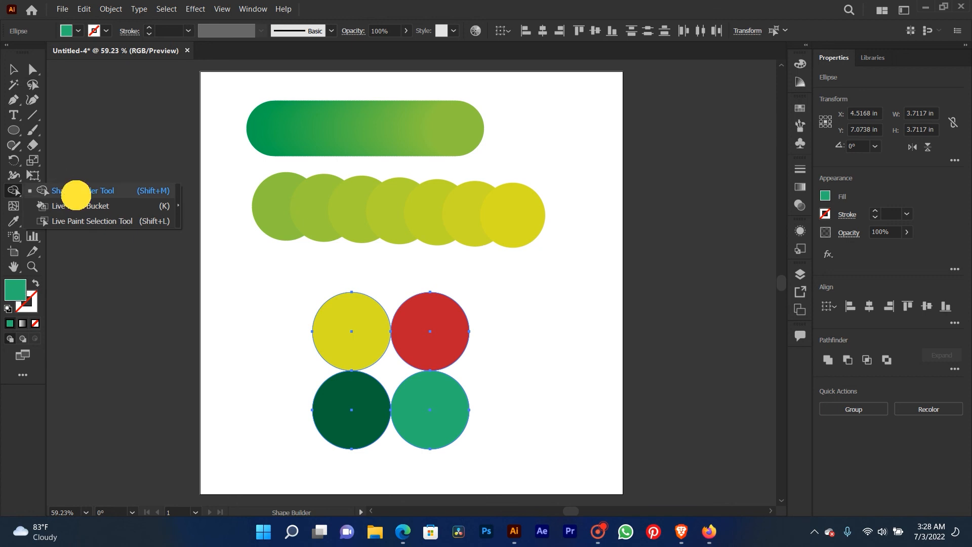
pyautogui.moveTo(352, 324)
pyautogui.mouseDown()
pyautogui.moveTo(408, 334)
pyautogui.moveTo(370, 400)
pyautogui.moveTo(423, 389)
pyautogui.mouseUp()
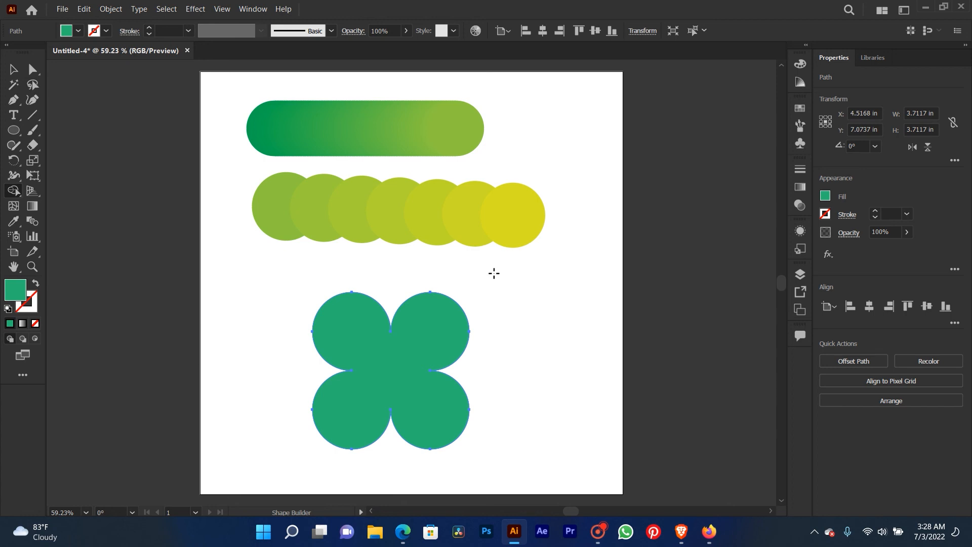
# - Move the merged four-circle shape slightly to the right and down
pyautogui.click(13, 69)
pyautogui.click(532, 317)
pyautogui.moveTo(433, 344); pyautogui.dragTo(484, 364)
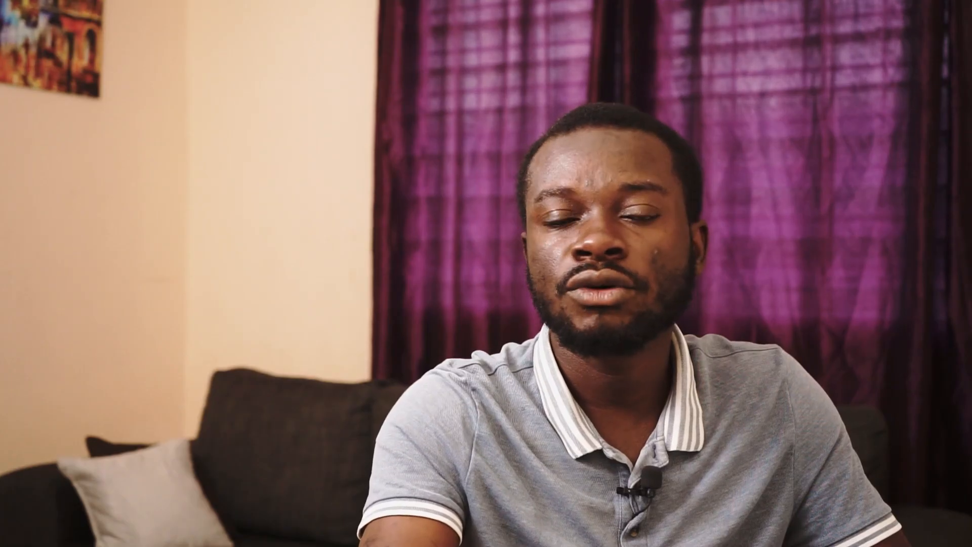